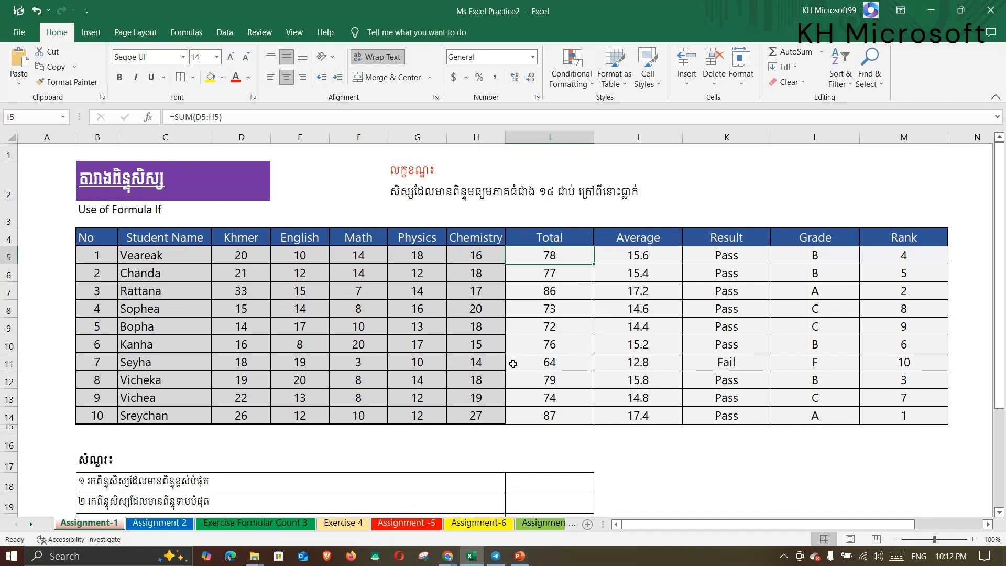
Inspect the Average header and the IF pass/fail formulas in the Result column.
left_click(639, 242)
left_click(633, 262)
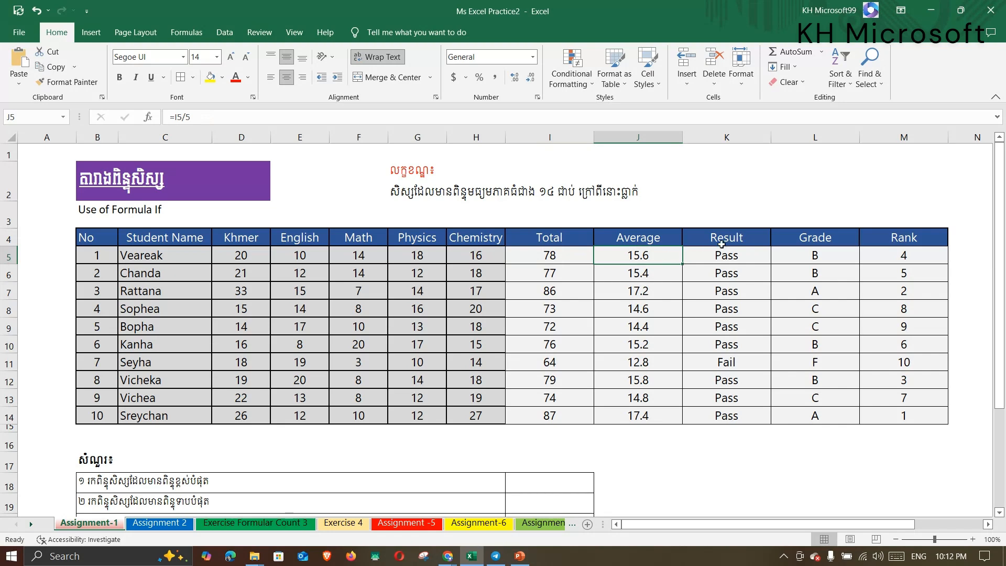
left_click(723, 243)
left_click(726, 256)
left_click(727, 308)
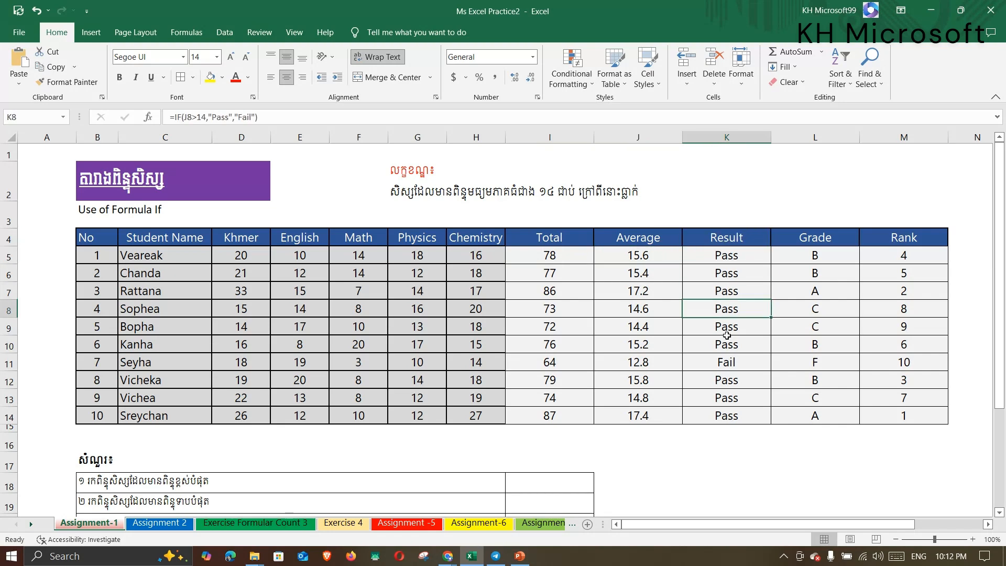
Check the Total SUM and J6 AVERAGE formulas, then select the whole Result column K.
left_click(579, 350)
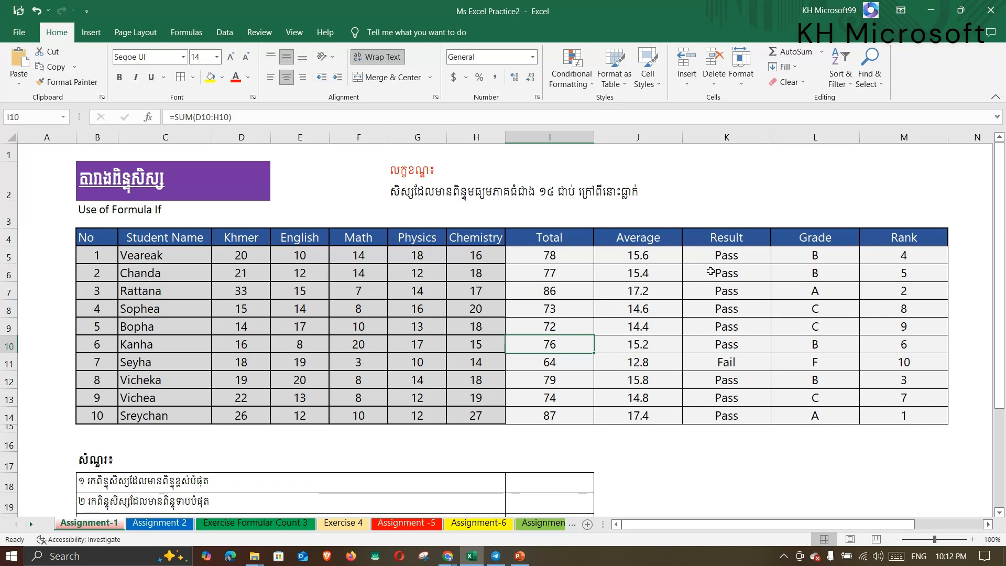
left_click(654, 239)
left_click(653, 273)
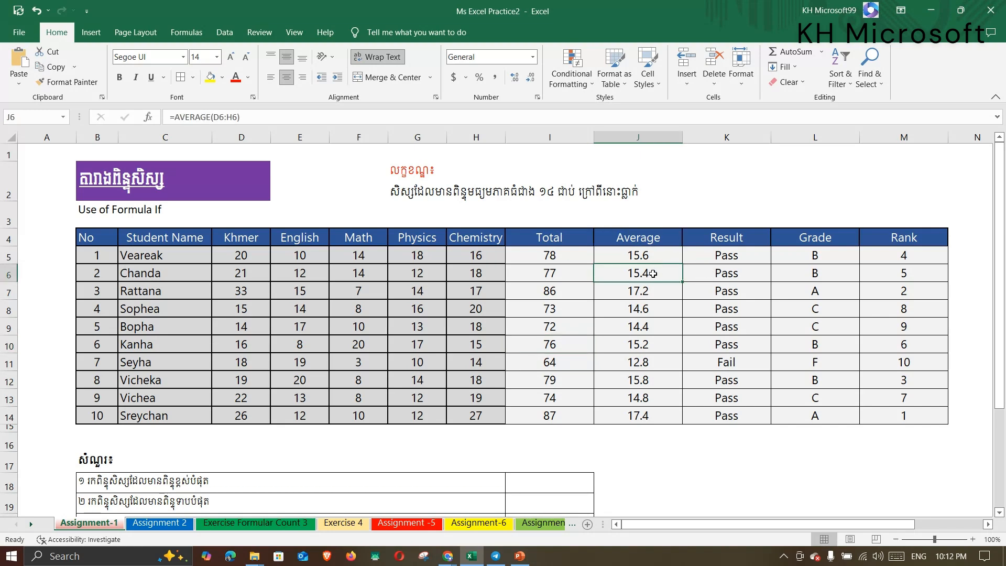
left_click(735, 132)
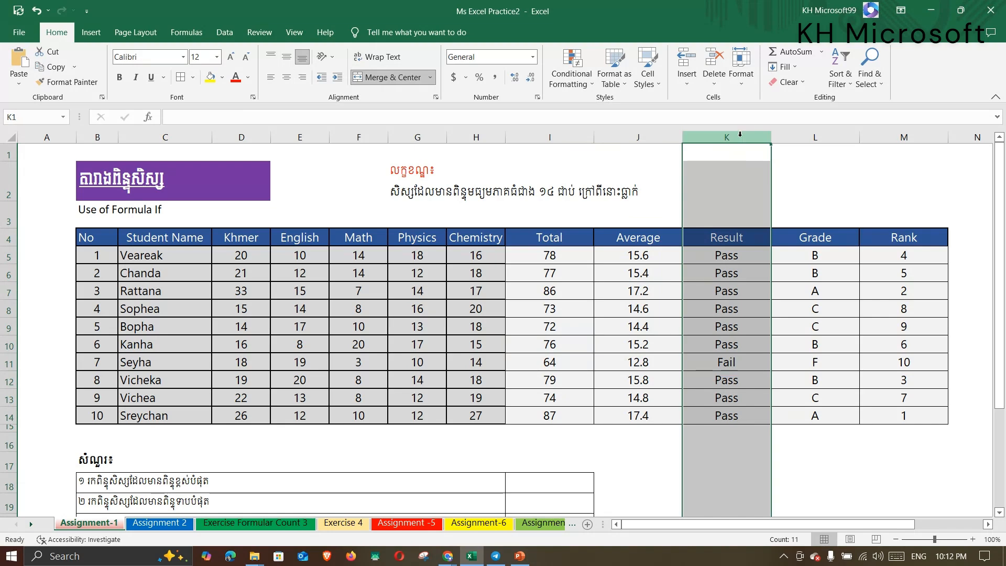
Insert two blank columns before the Result column.
right_click(728, 136)
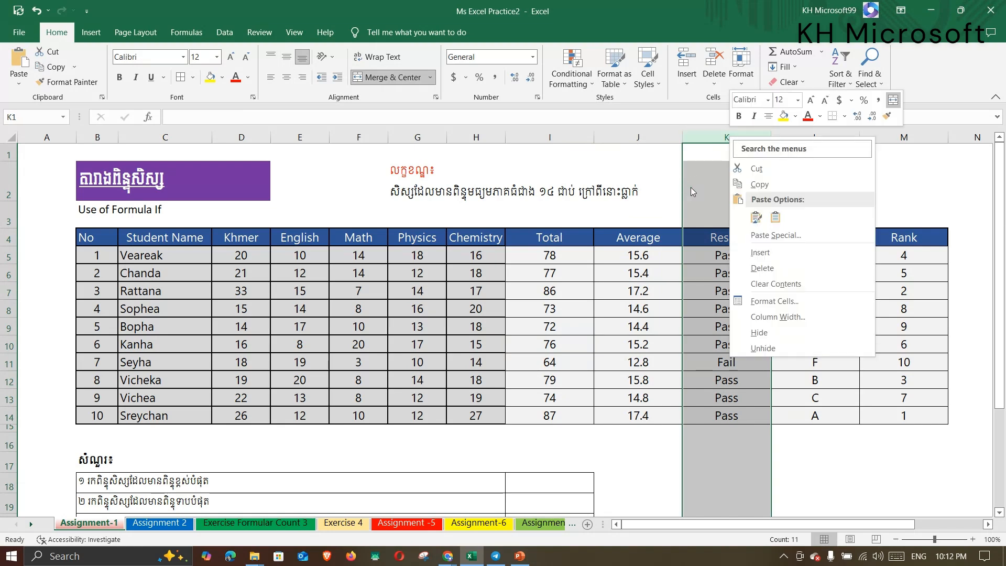
left_click(787, 253)
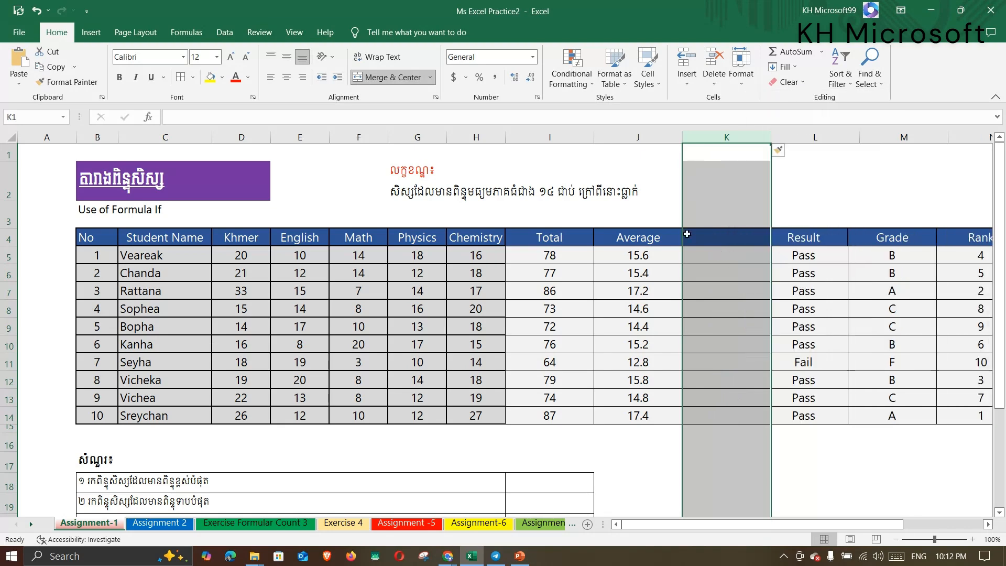
right_click(713, 137)
left_click(743, 253)
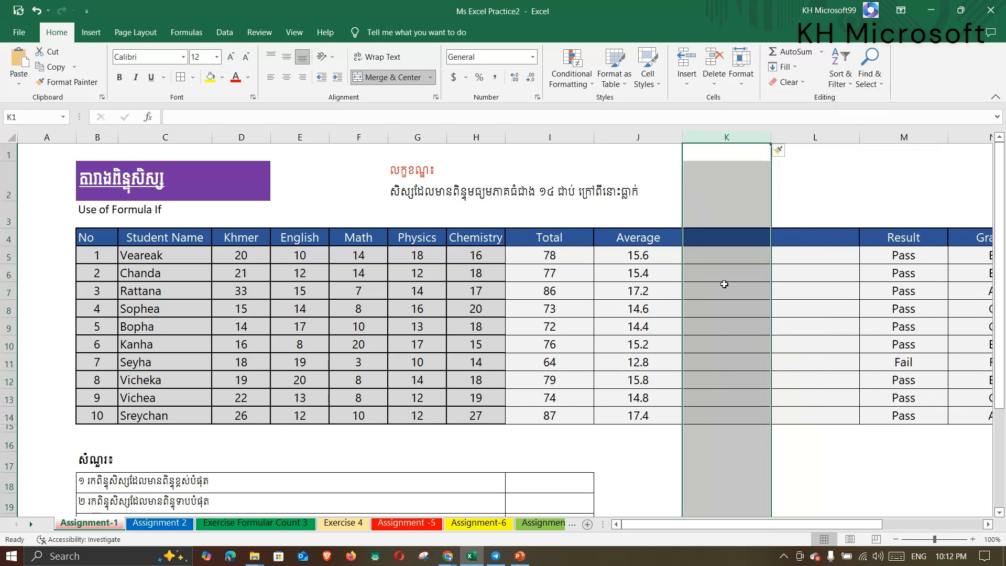
left_click(796, 238)
Delete the Average values in J5:J14.
left_click(622, 240)
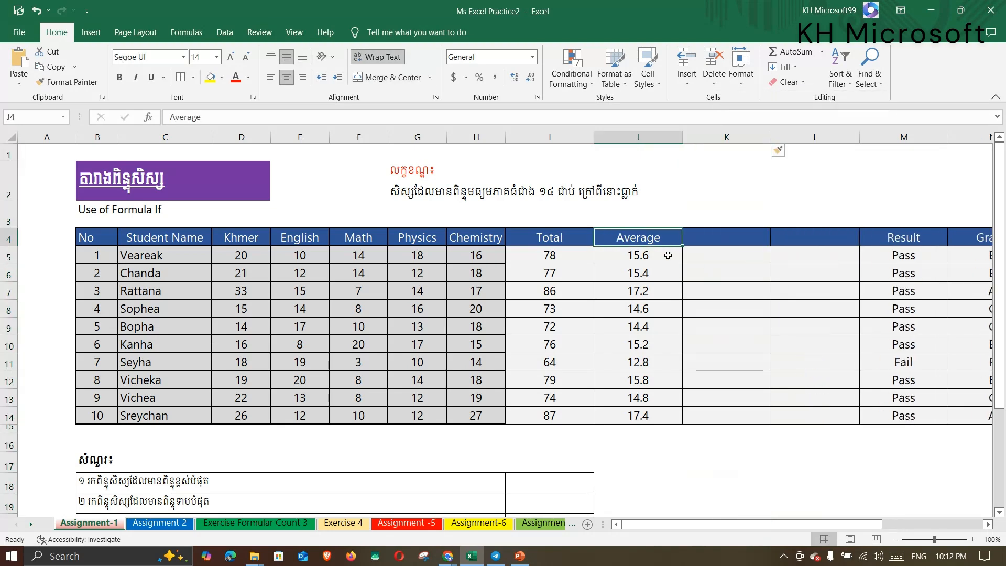
left_click_drag(669, 255, 653, 412)
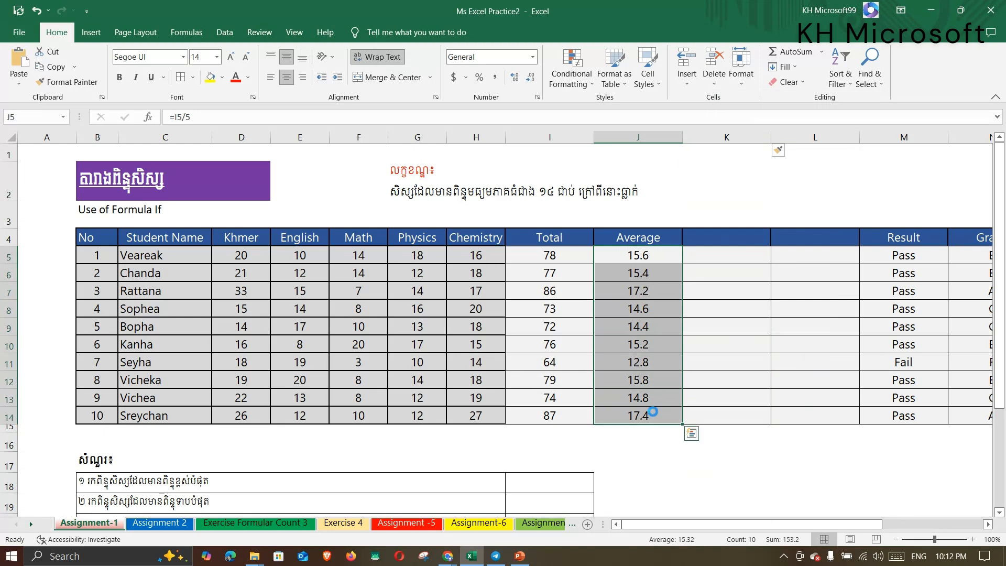
key("Delete")
Change J4 to 'Average Simple', and enter 'Average' in K4 and 'AverageA' in L4.
left_click(636, 238)
double_click(663, 238)
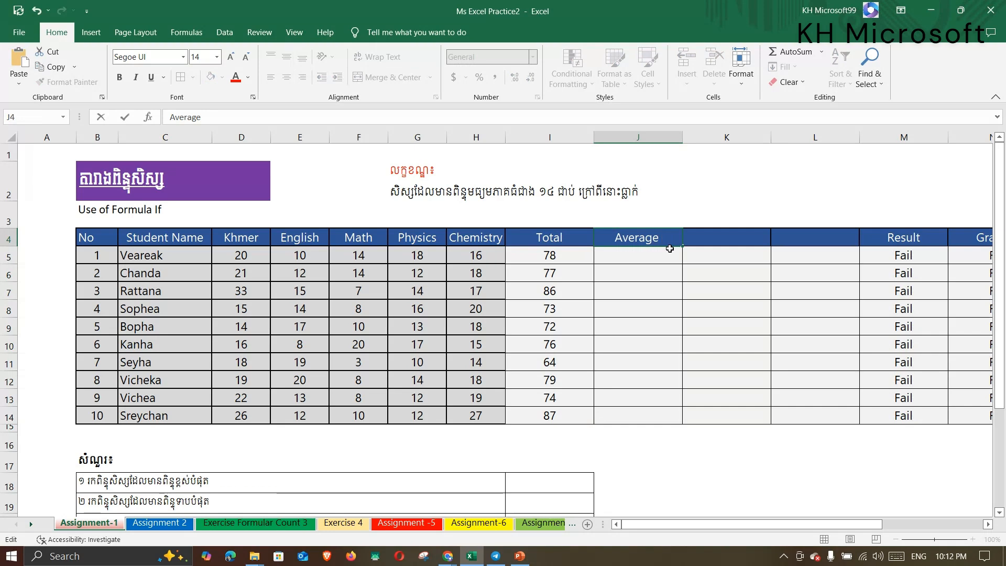
type("Simple")
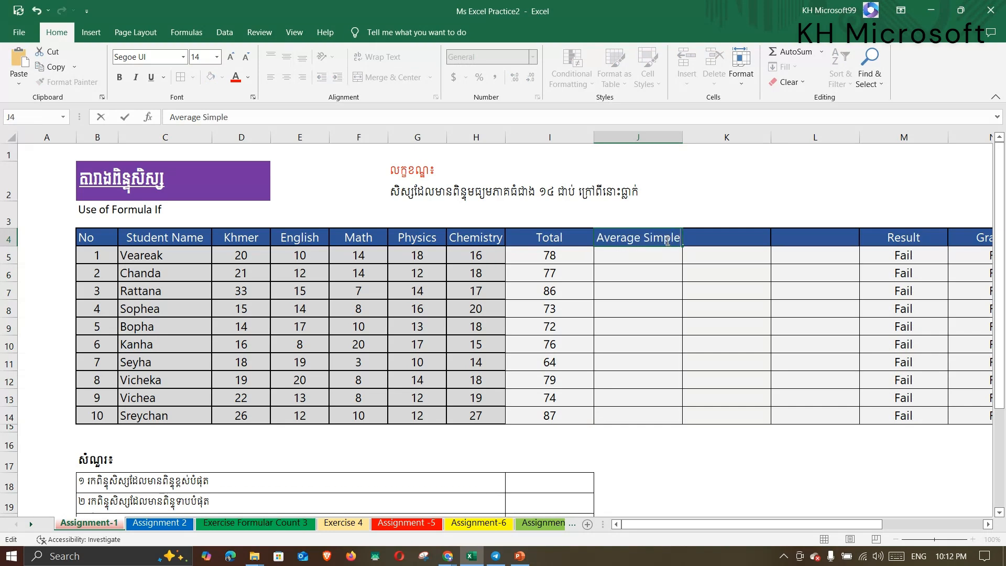
left_click(738, 233)
type("A")
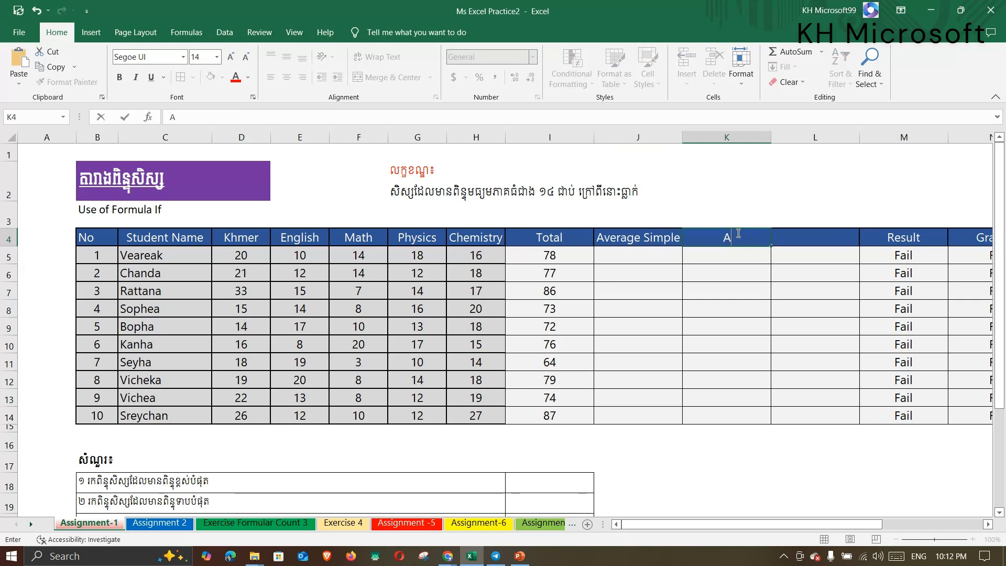
type("verage")
left_click(815, 236)
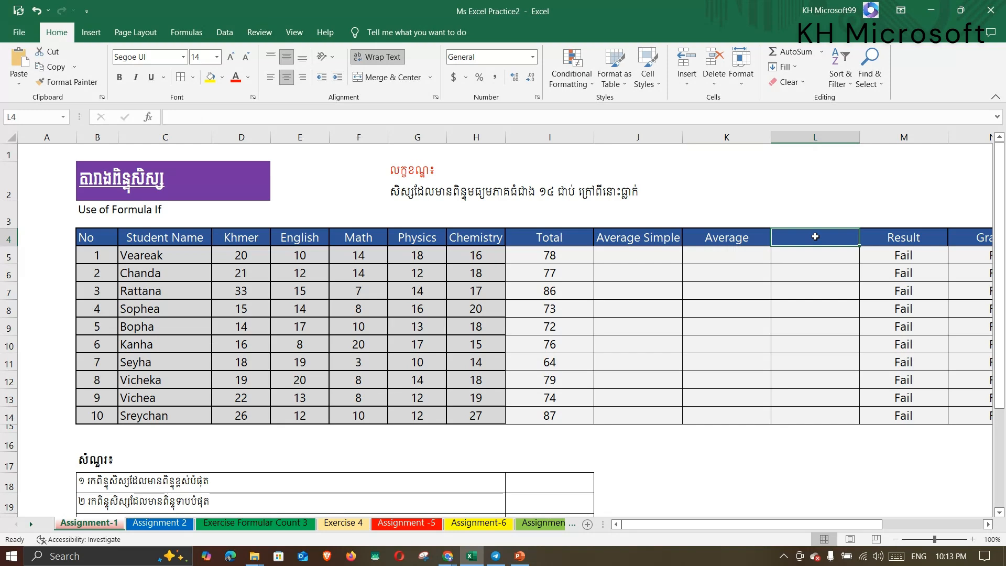
type("Avera")
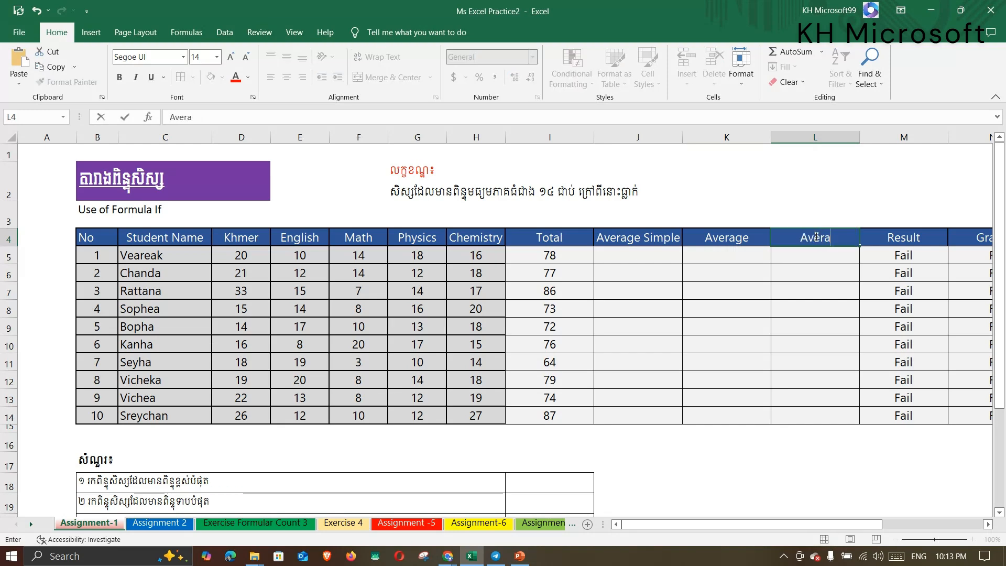
type("geA")
left_click(721, 306)
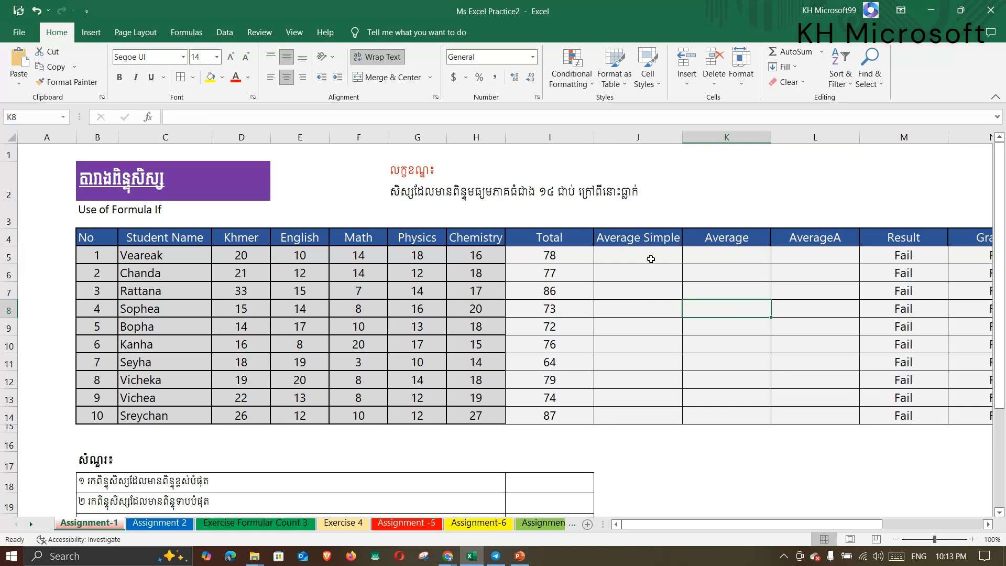
left_click_drag(649, 258, 785, 414)
left_click(627, 274)
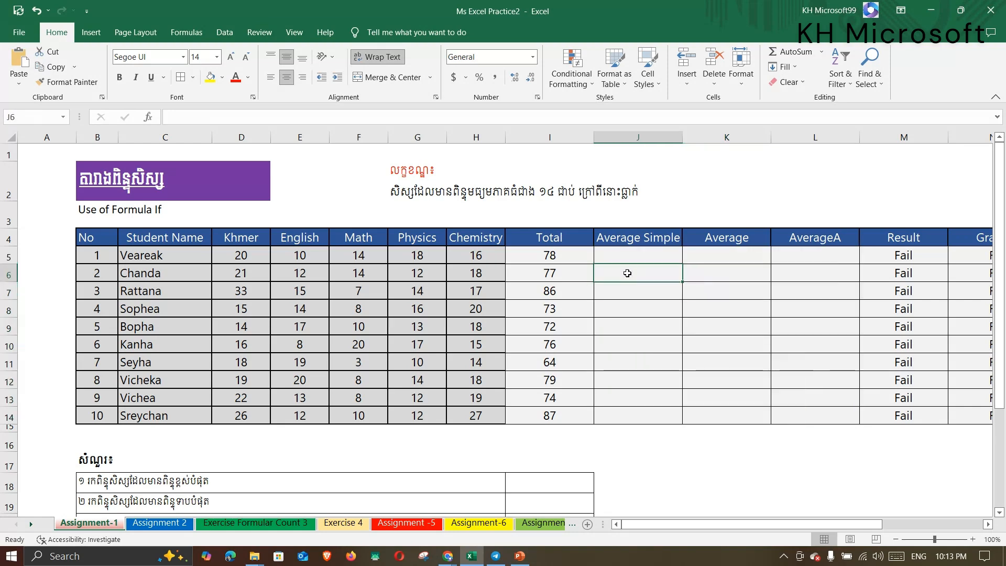
left_click(620, 256)
left_click(654, 314)
left_click(634, 384)
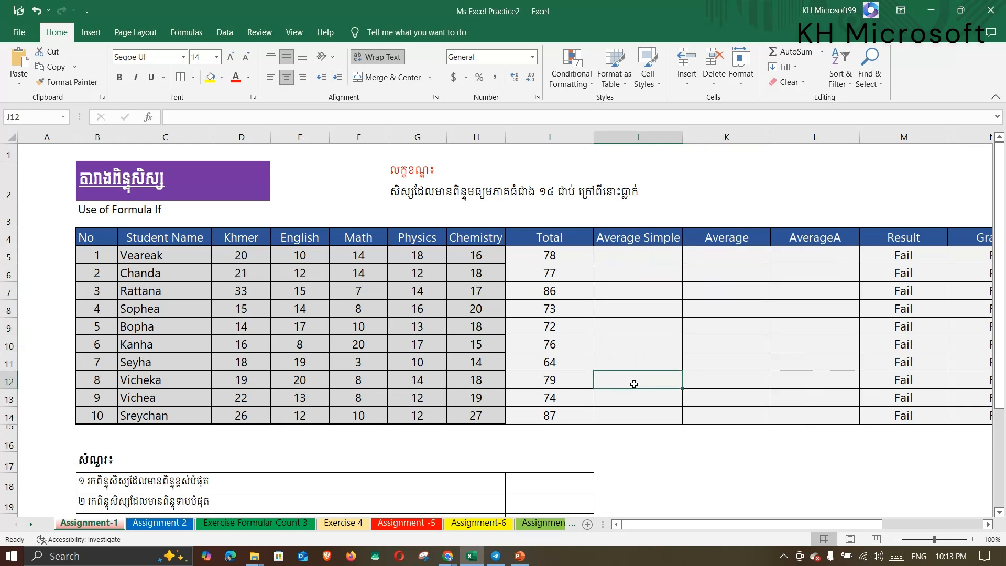
left_click(631, 256)
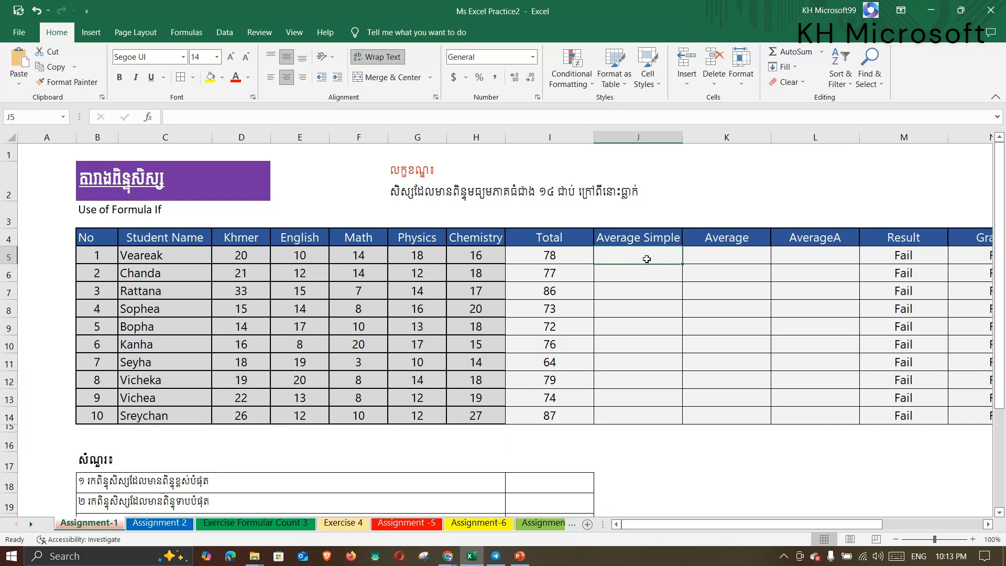
left_click(643, 277)
left_click(640, 256)
left_click(236, 259)
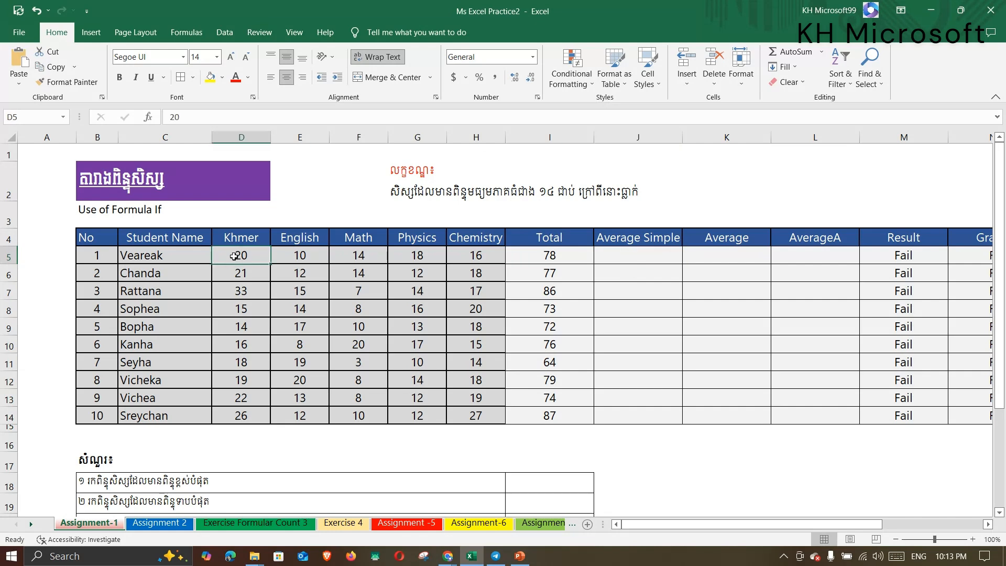
left_click(274, 253)
left_click(356, 256)
left_click(418, 255)
left_click_drag(240, 261, 468, 261)
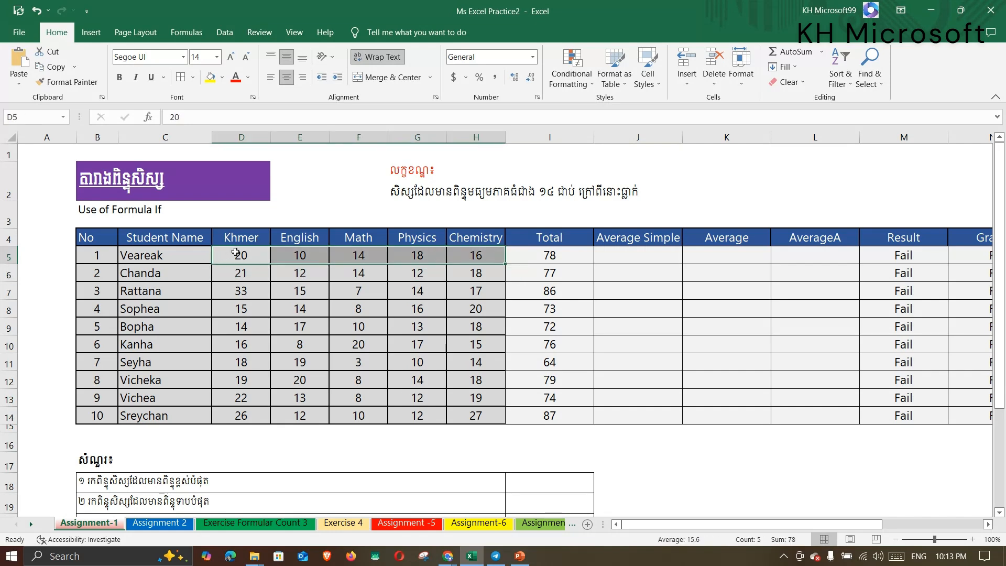
left_click_drag(249, 241, 257, 401)
left_click_drag(309, 241, 338, 431)
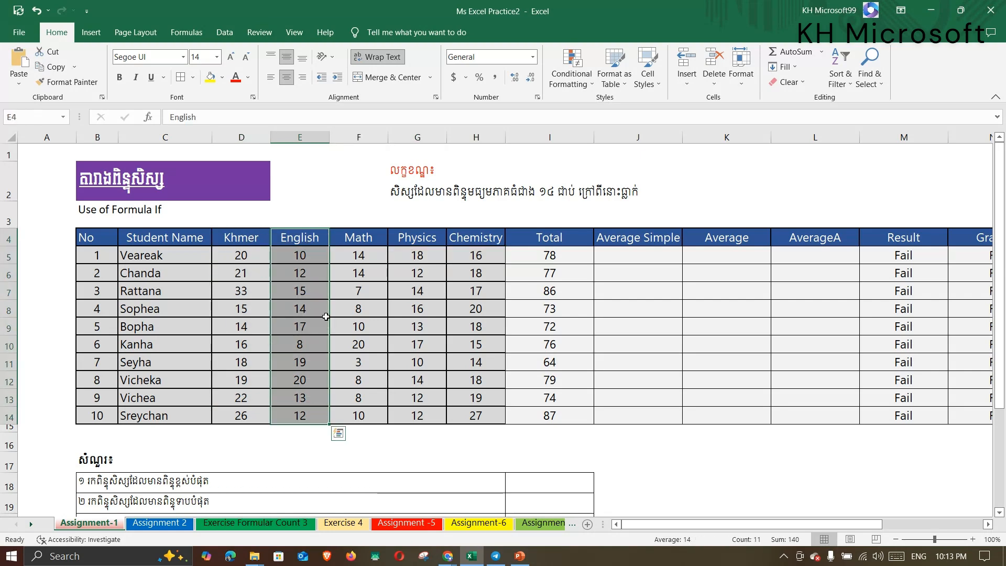
left_click(361, 239)
left_click(419, 240)
left_click(474, 238)
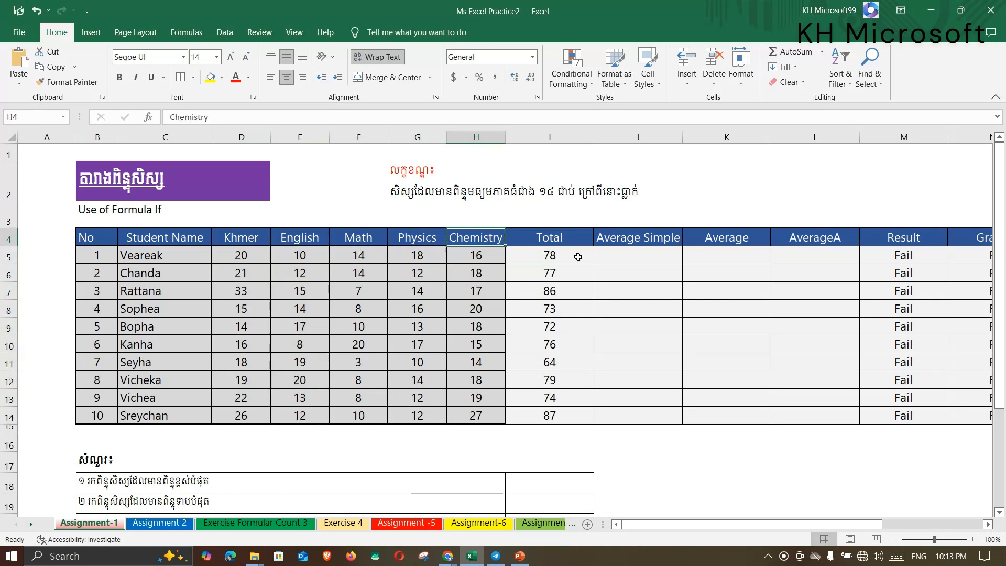
left_click(637, 259)
Enter =I5/5 in J5 and fill it down to J14, giving 15.6 through 17.4.
scroll(646, 270, "up", 2)
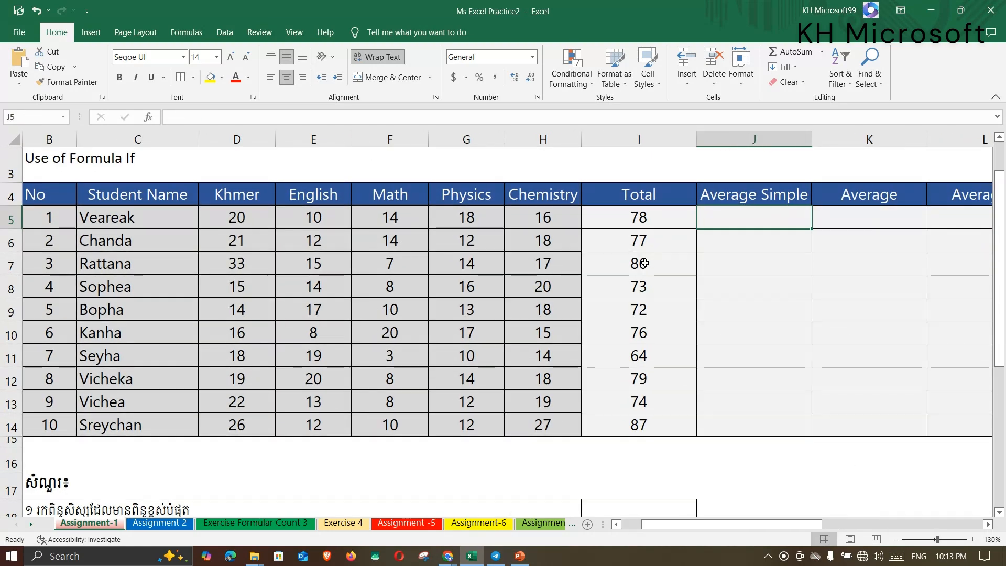
left_click_drag(770, 533, 810, 528)
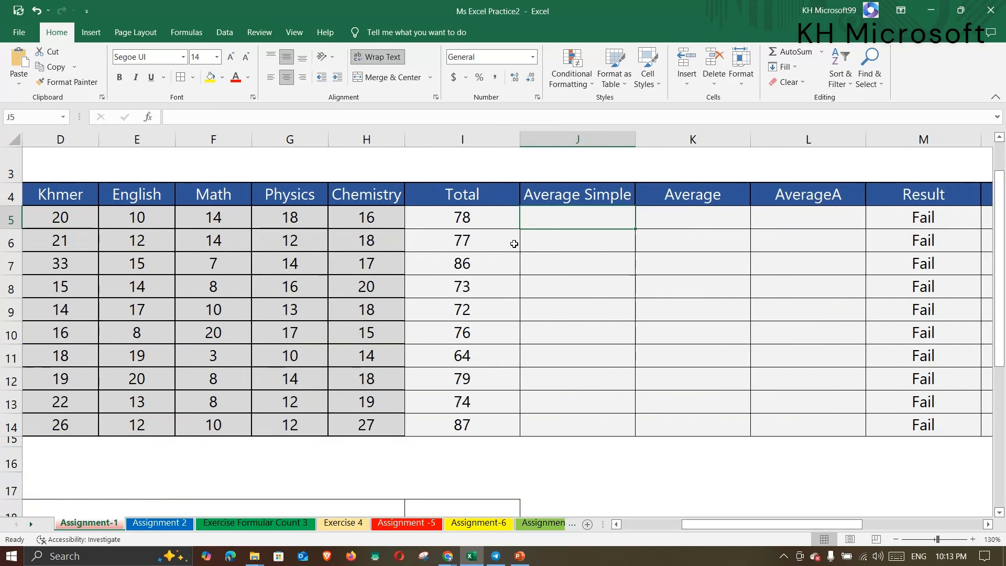
type("=")
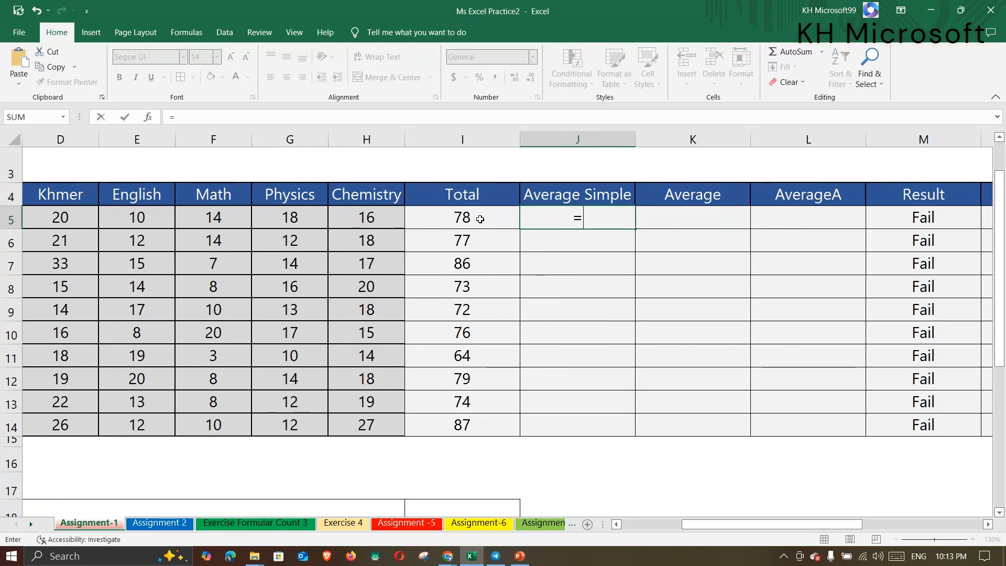
left_click(454, 219)
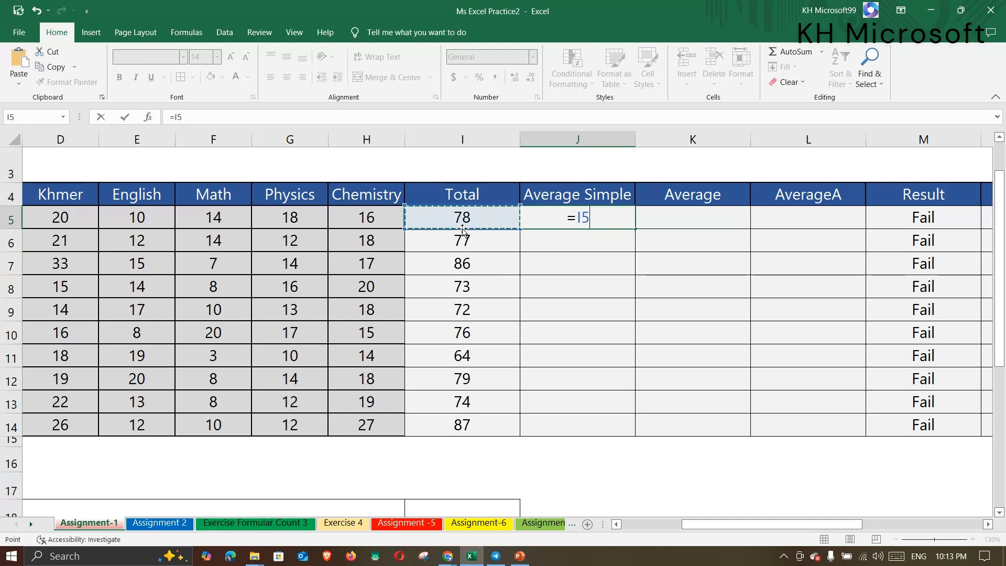
type("/")
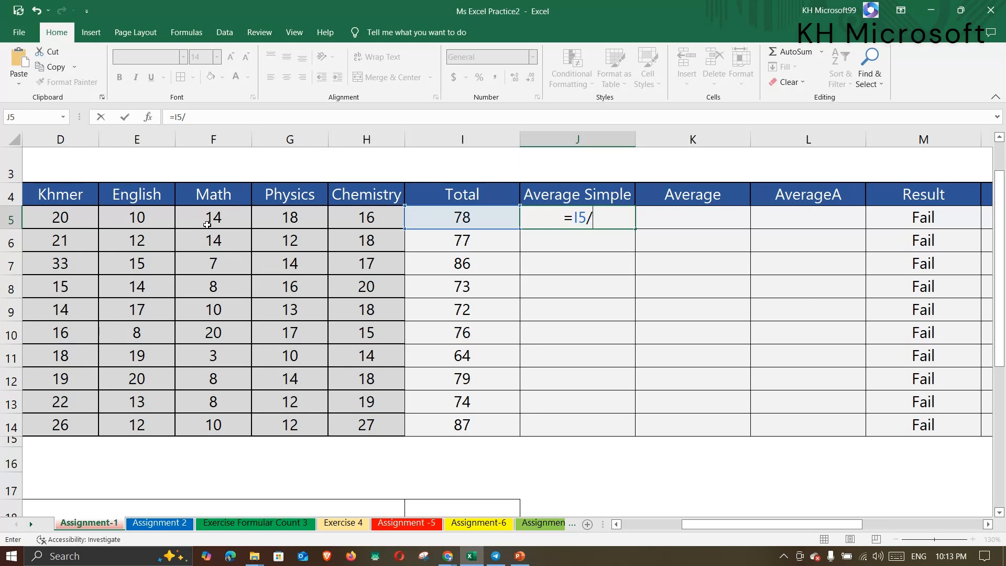
left_click_drag(695, 524, 675, 527)
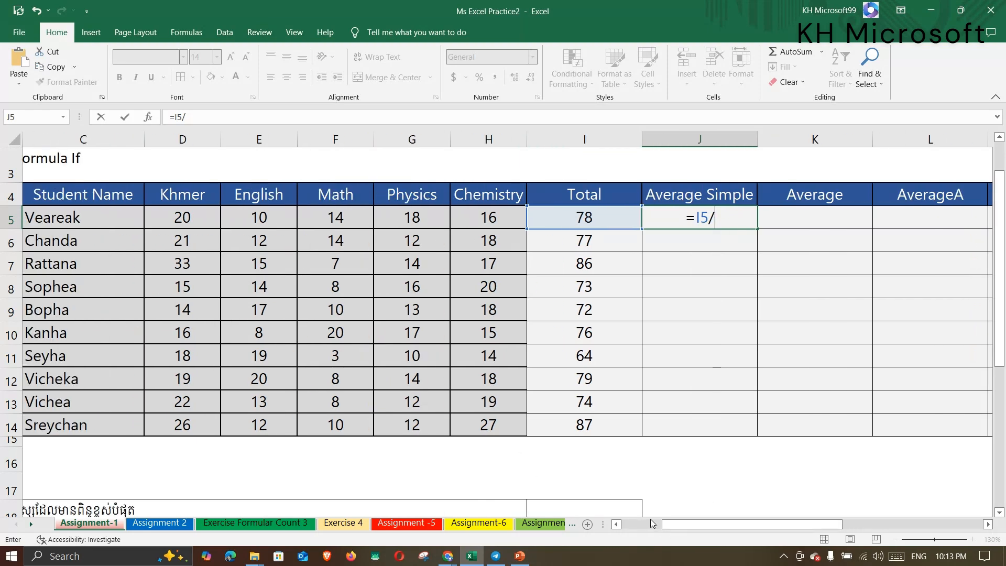
type("5")
key("Return")
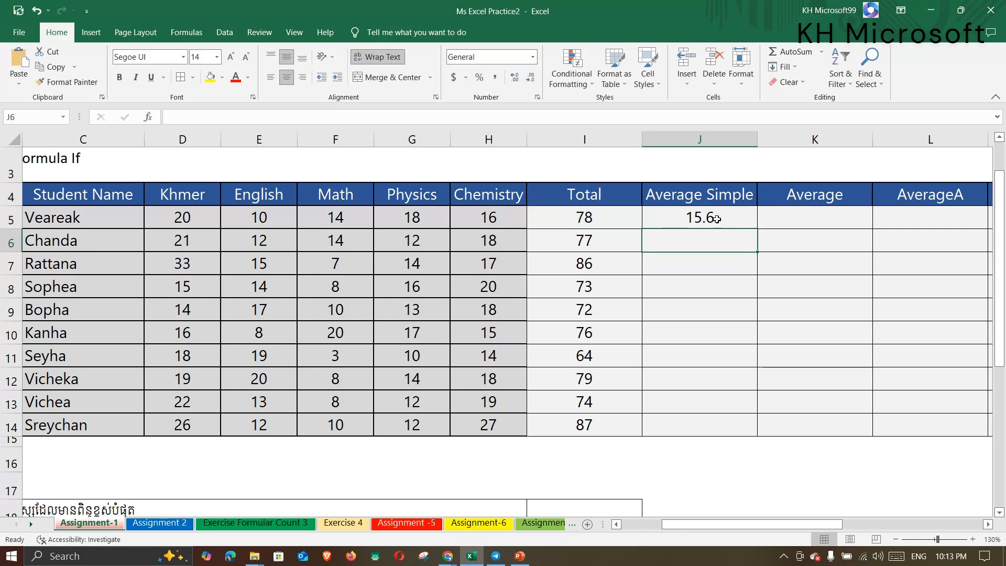
left_click(711, 219)
left_click_drag(758, 229, 755, 434)
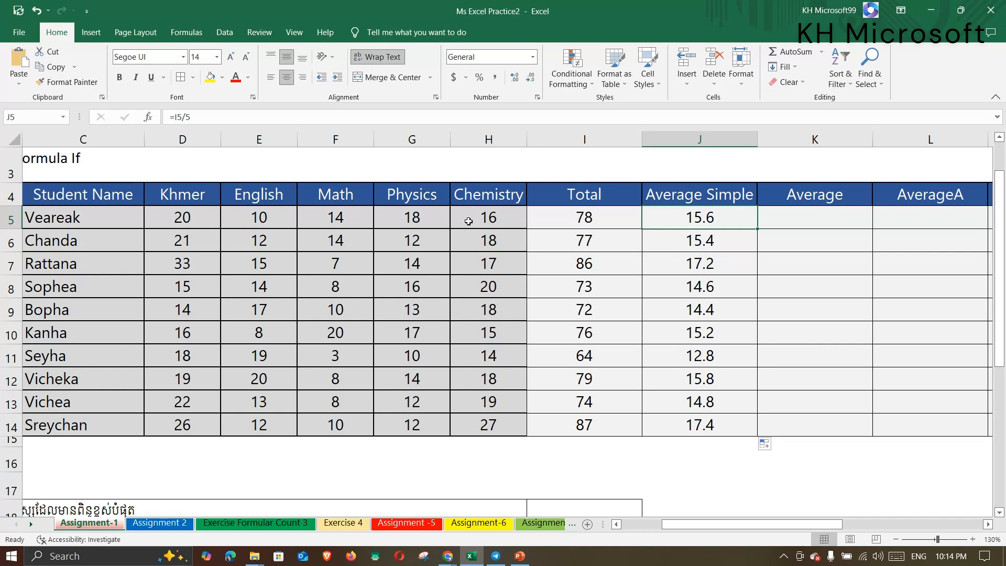
left_click(262, 218)
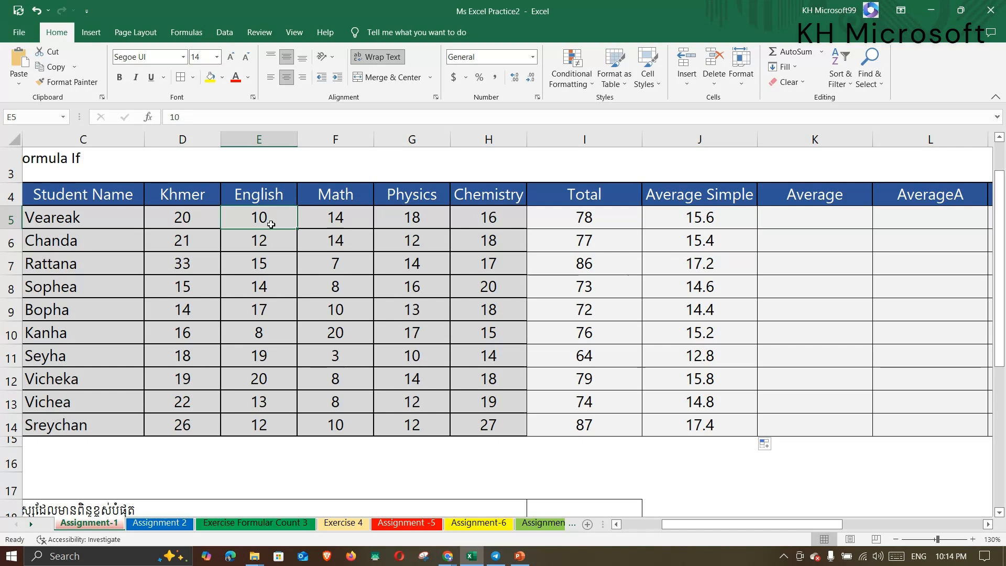
left_click(182, 220)
left_click(268, 222)
left_click(337, 221)
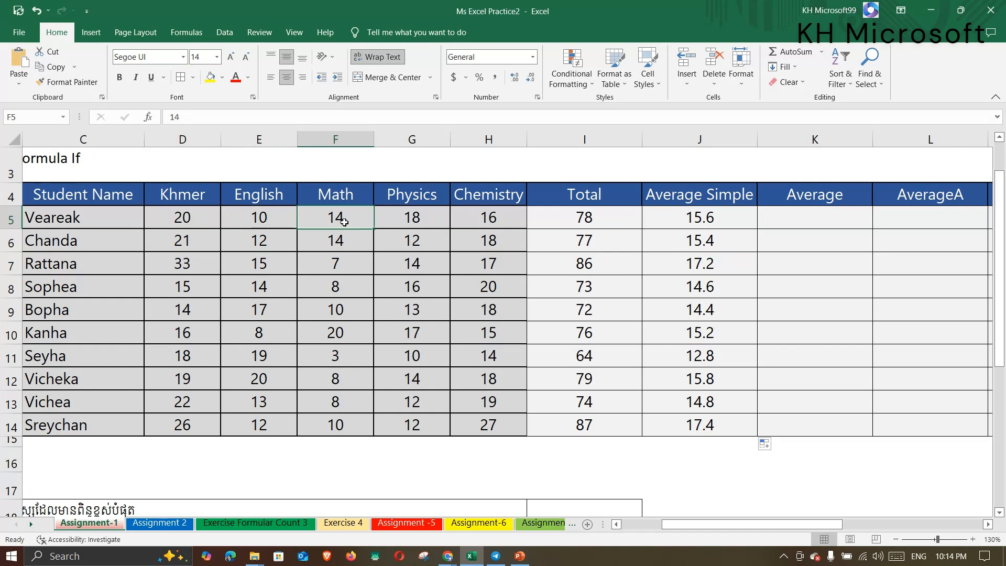
left_click(419, 221)
left_click(487, 218)
left_click(186, 221)
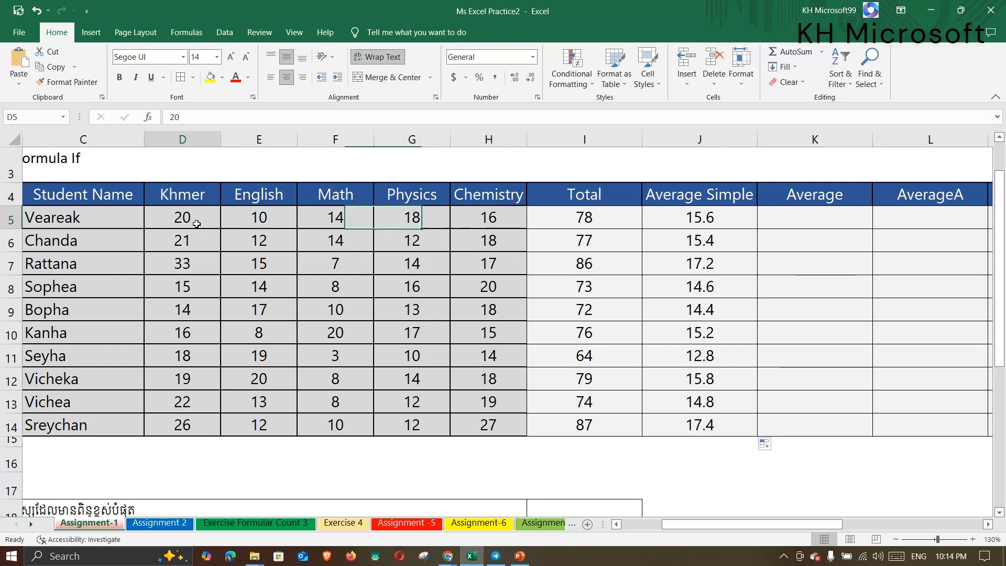
left_click(262, 221)
left_click(184, 223)
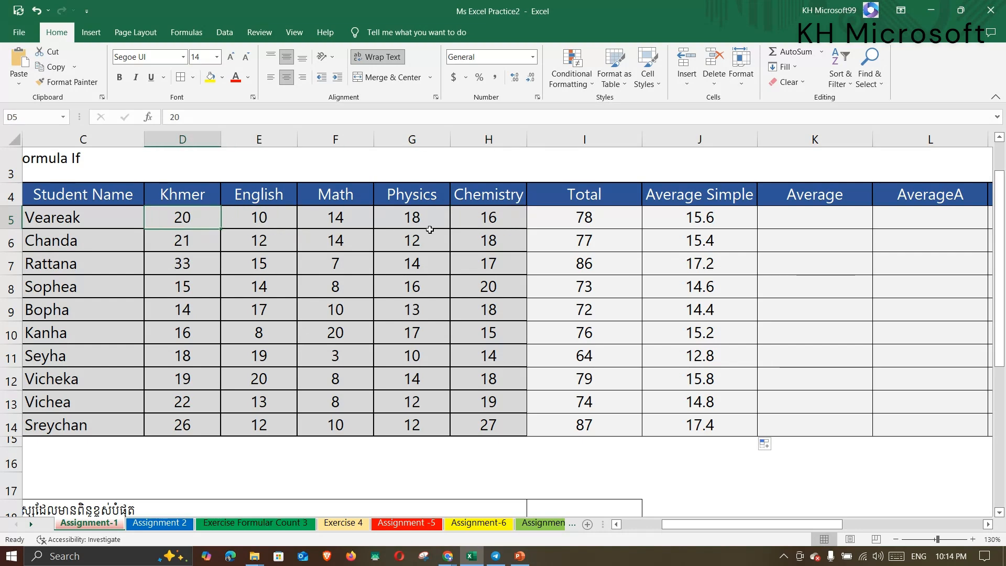
left_click_drag(184, 216, 500, 220)
left_click(716, 224)
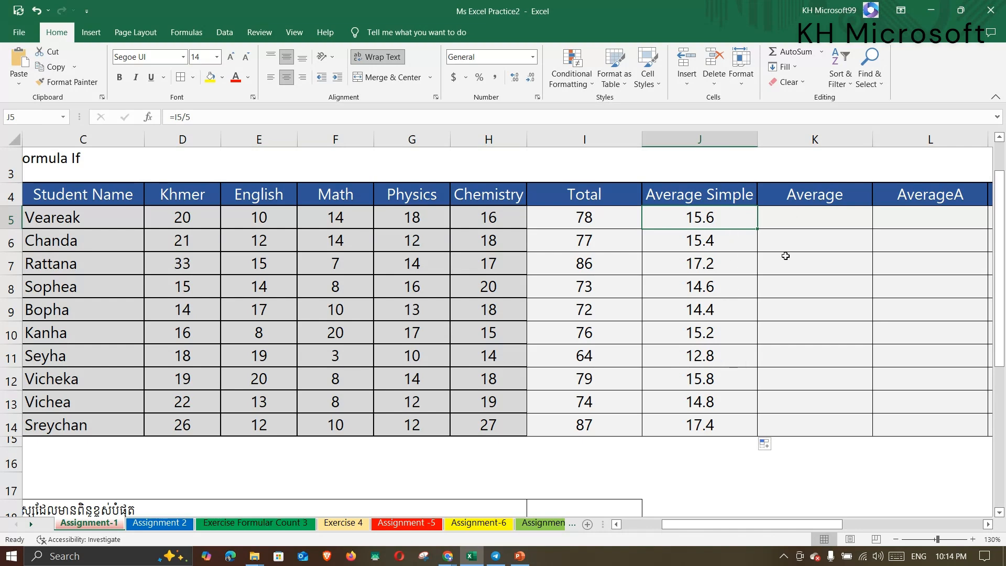
left_click(801, 226)
Enter =AVERAGE(D5:H5) in K5 and fill it down to K14.
type("=")
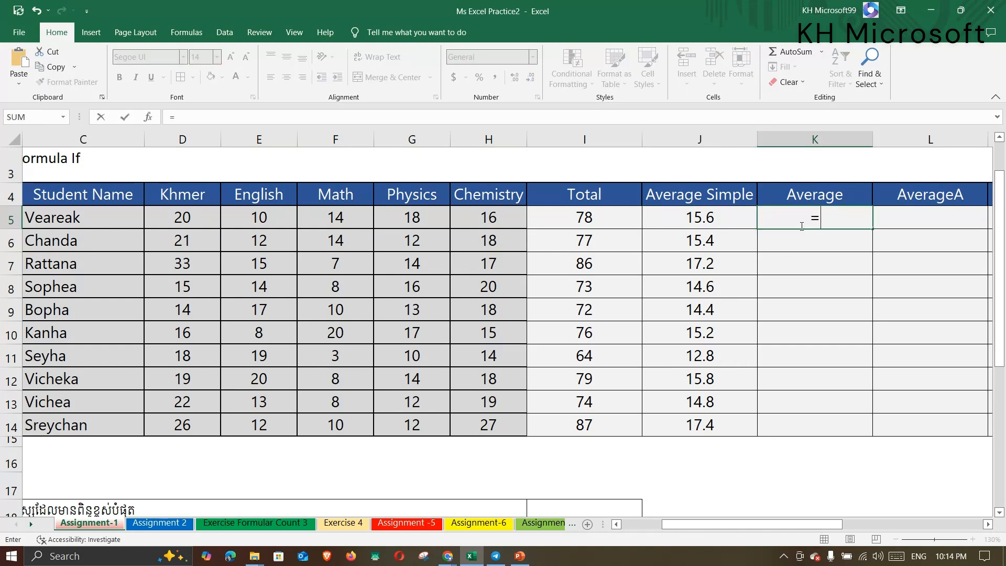
type("ave")
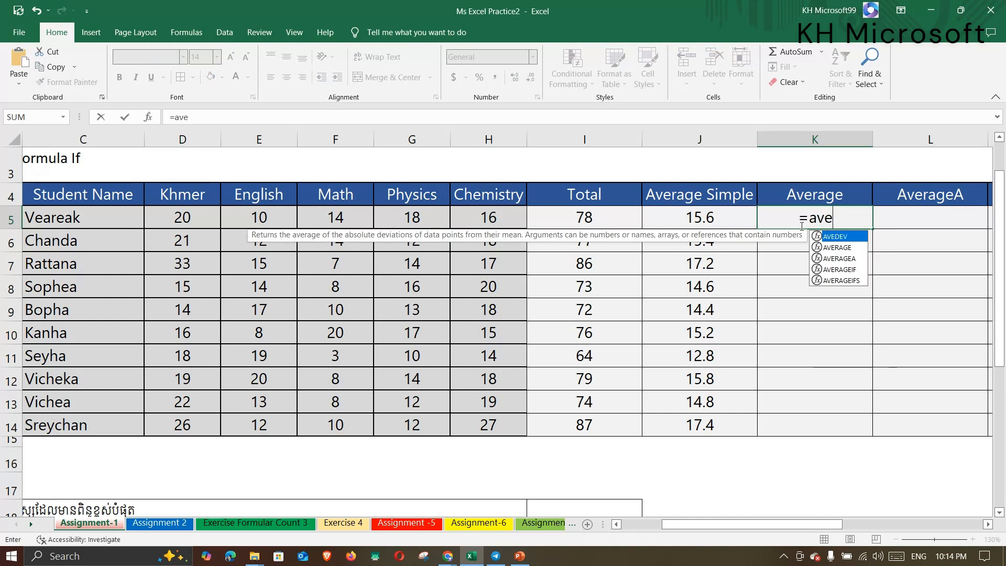
type("a")
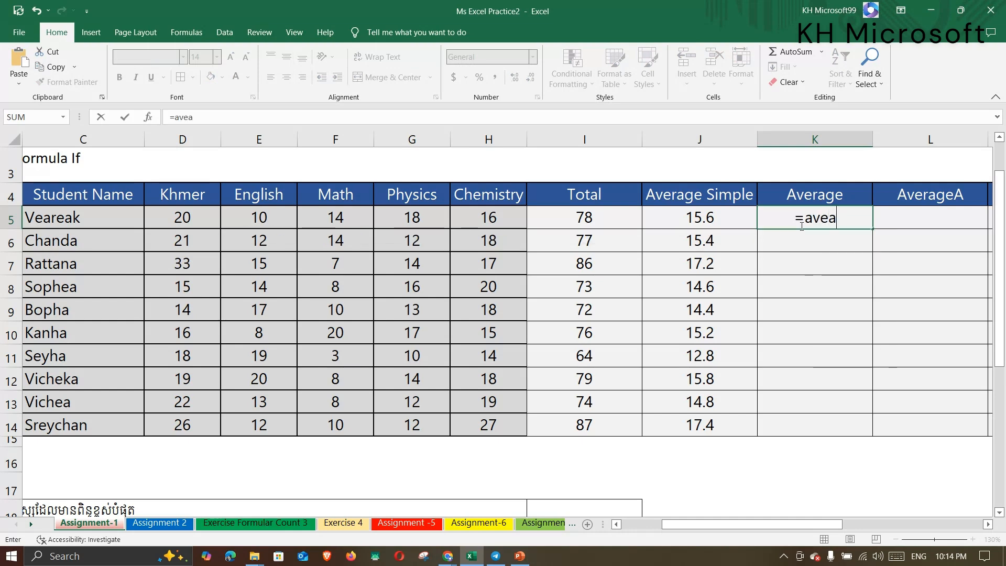
key("BackSpace")
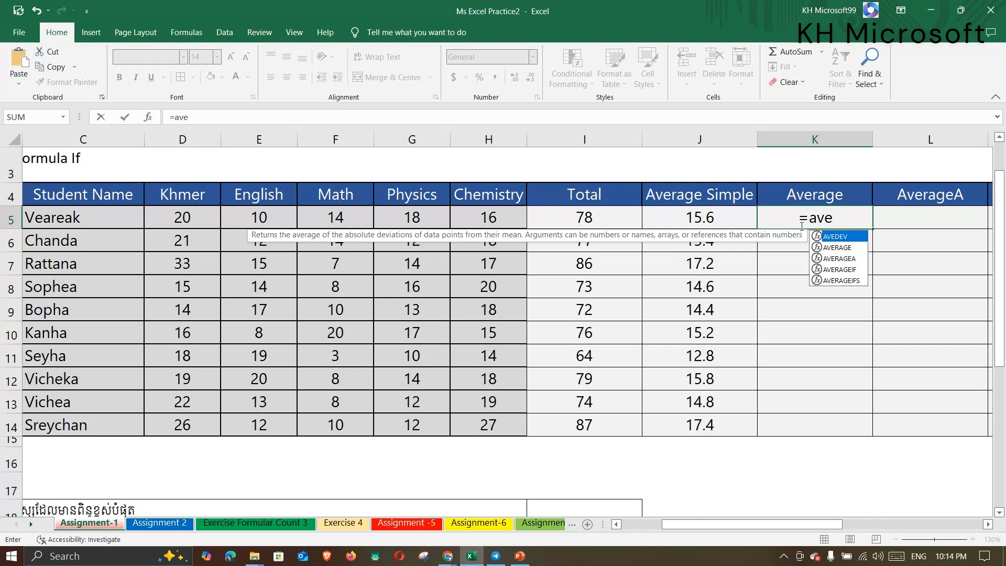
type("ra")
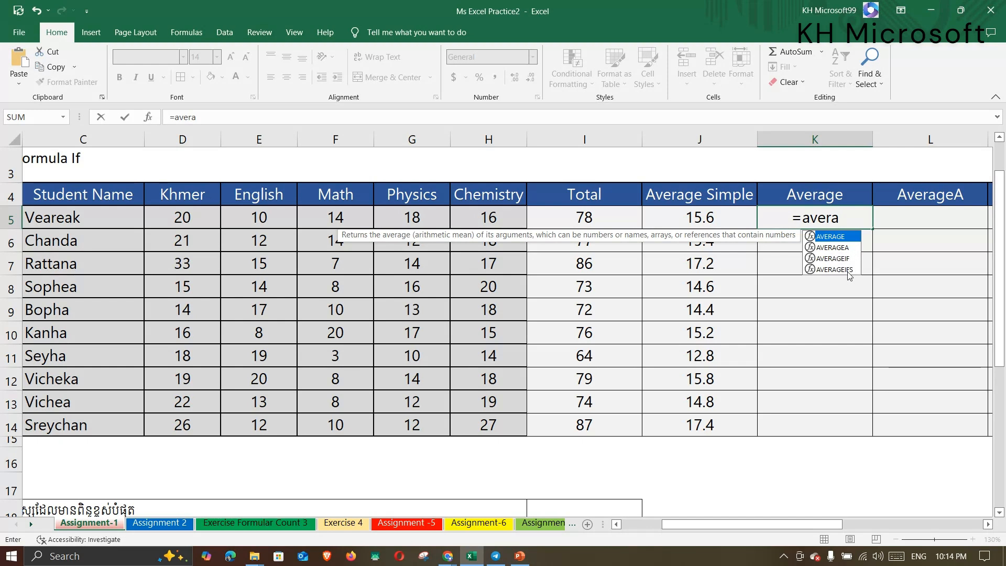
double_click(834, 237)
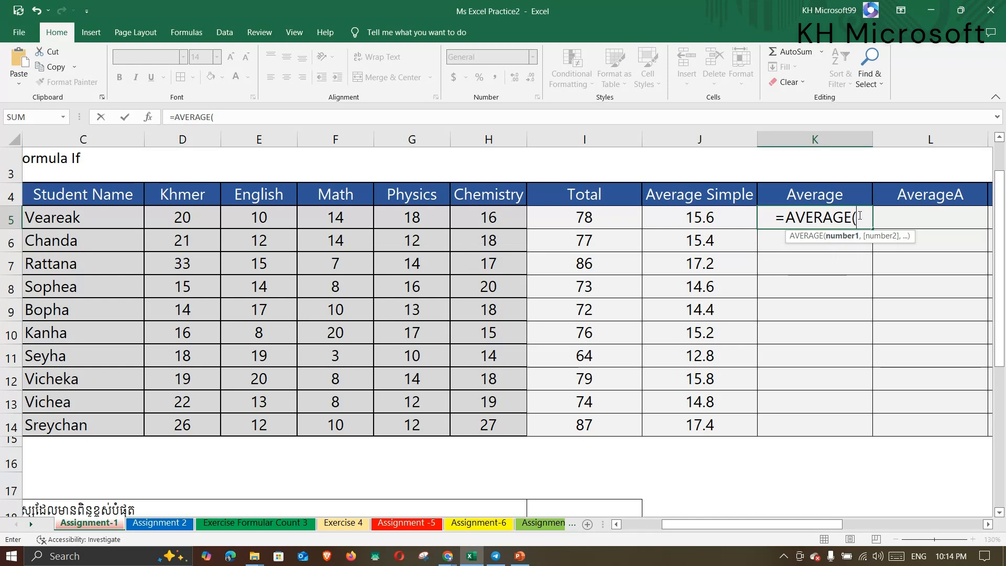
left_click_drag(174, 219, 478, 223)
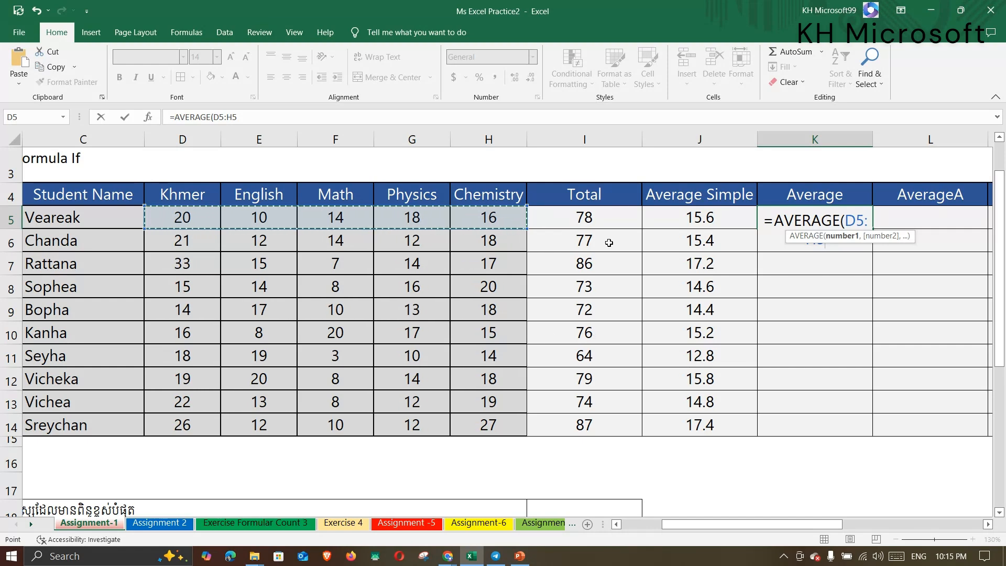
type(")")
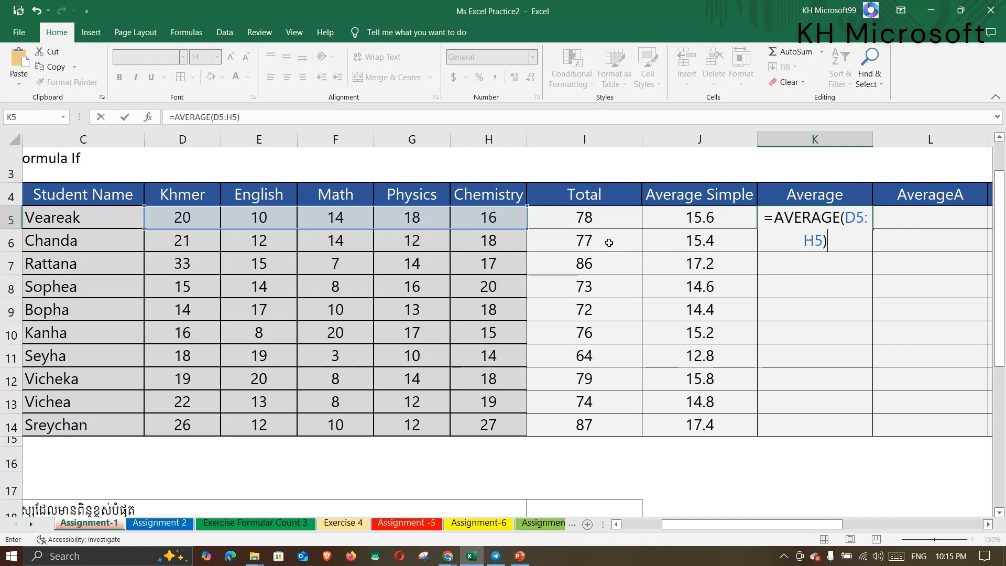
key("Return")
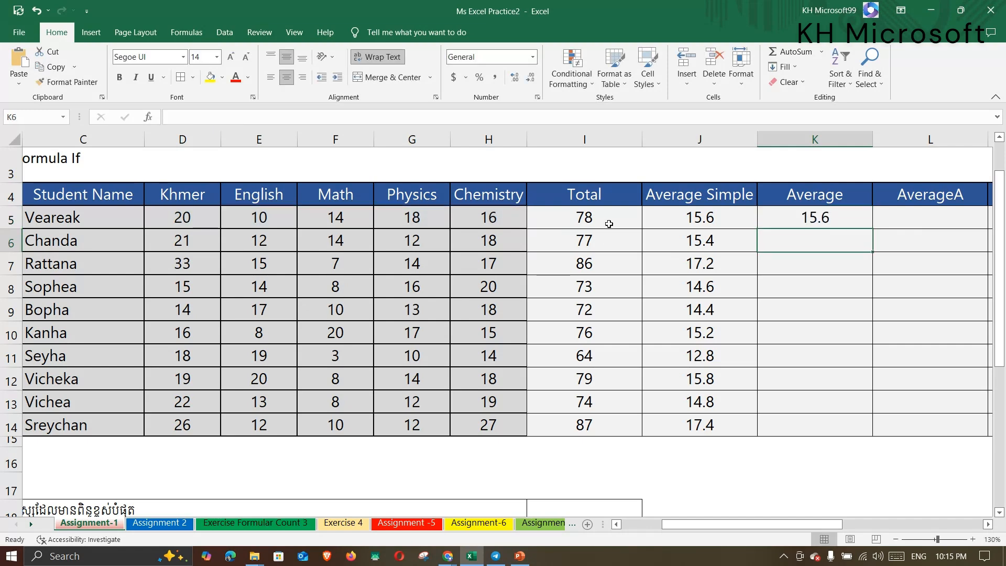
left_click(827, 217)
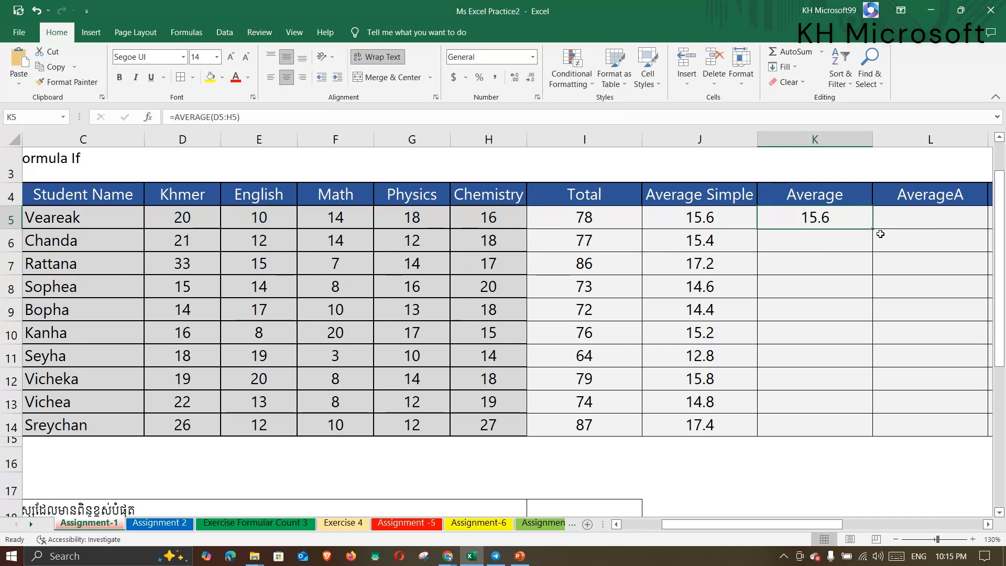
left_click_drag(873, 231, 872, 432)
left_click(898, 226)
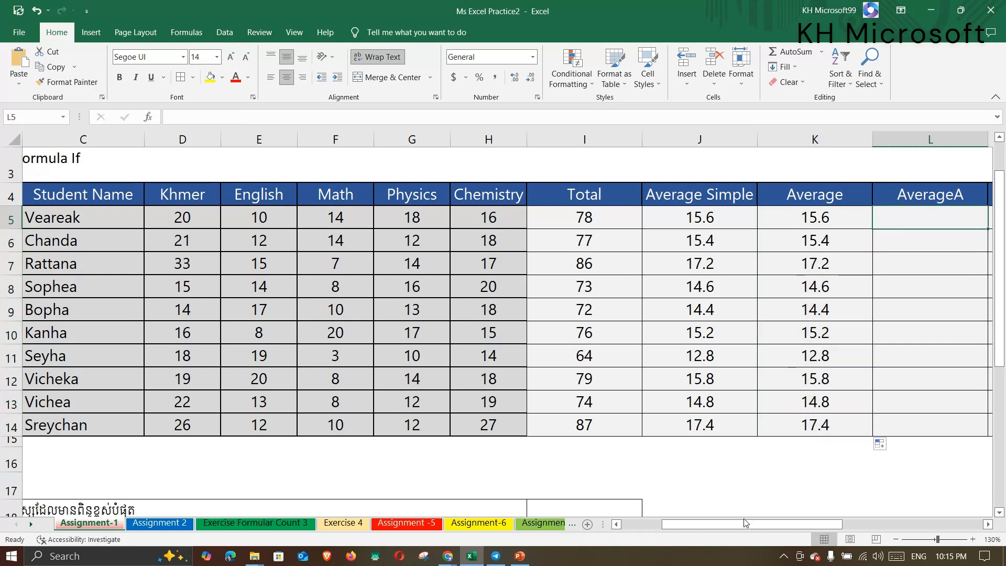
left_click_drag(746, 522, 785, 526)
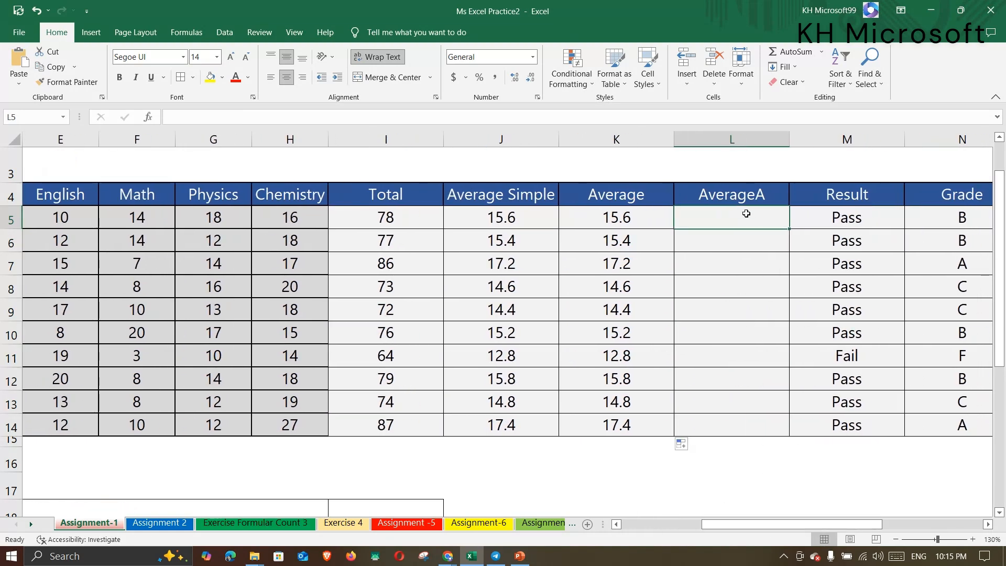
Enter =AVERAGEA(D5:H5) in L5.
type("=")
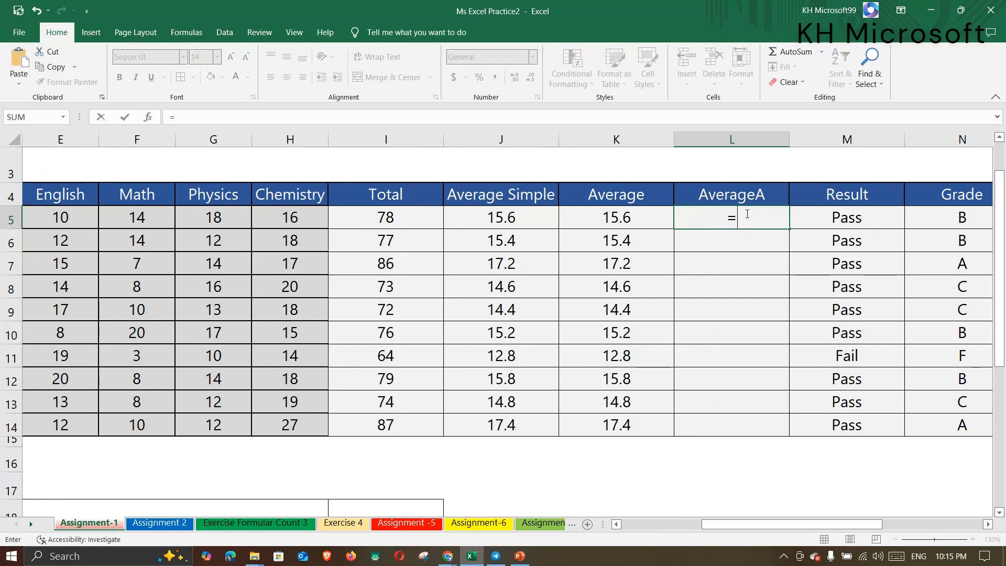
type("Avea")
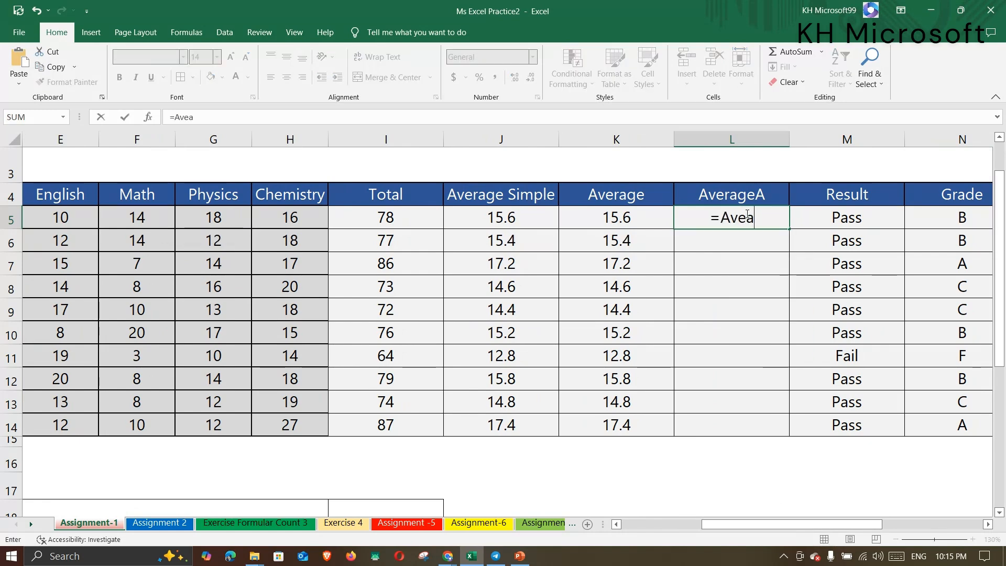
key("BackSpace")
type("rag")
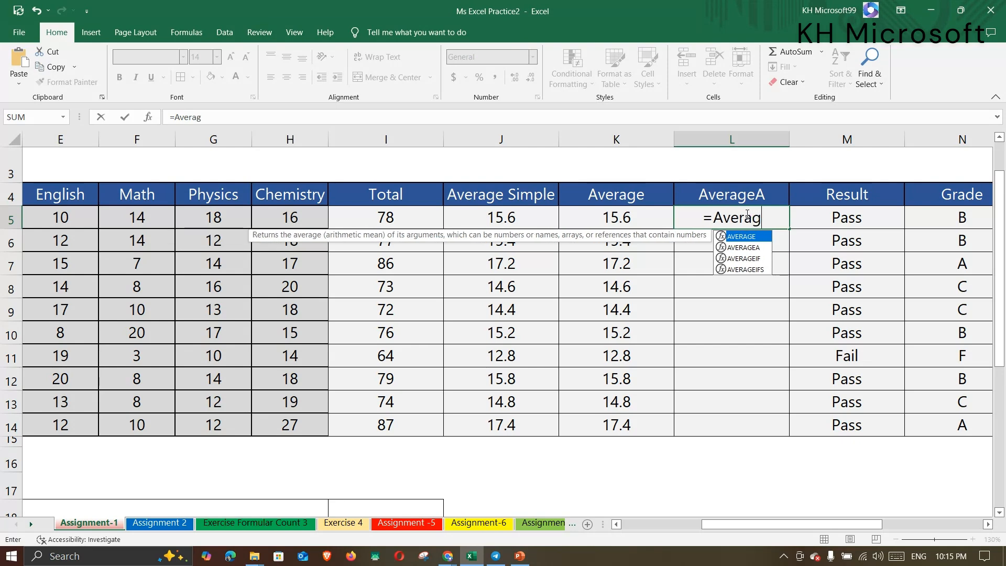
key("Down")
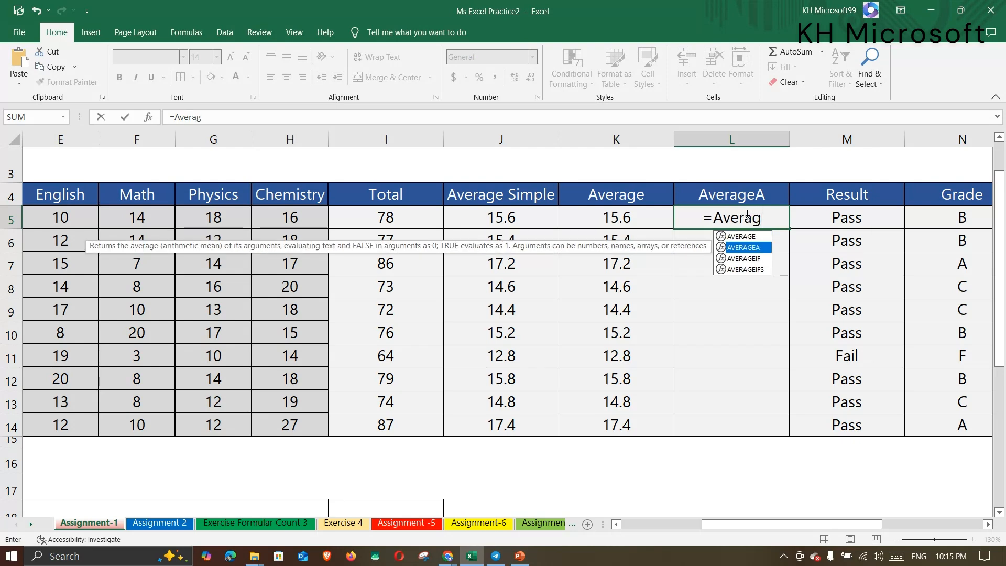
double_click(755, 249)
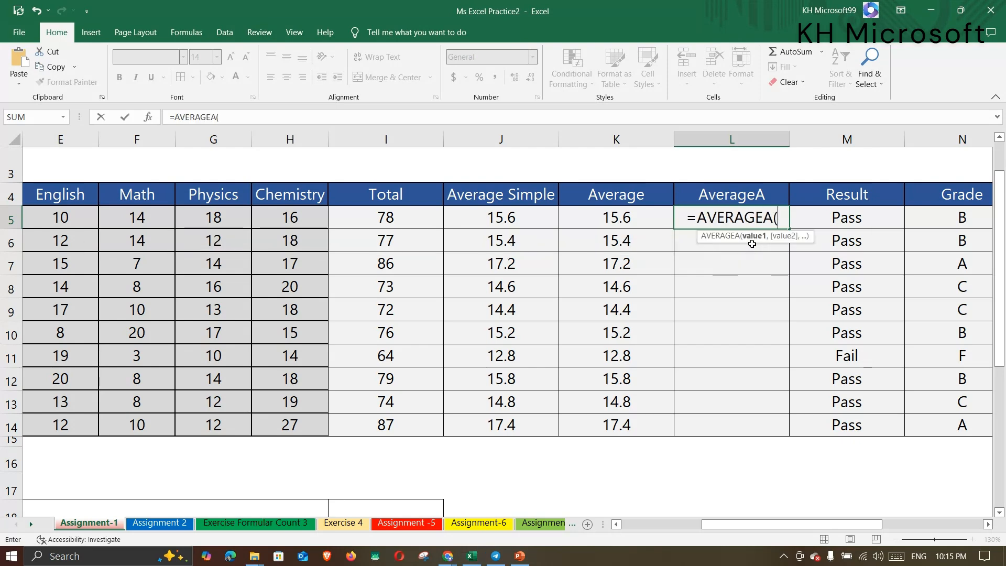
left_click(49, 219)
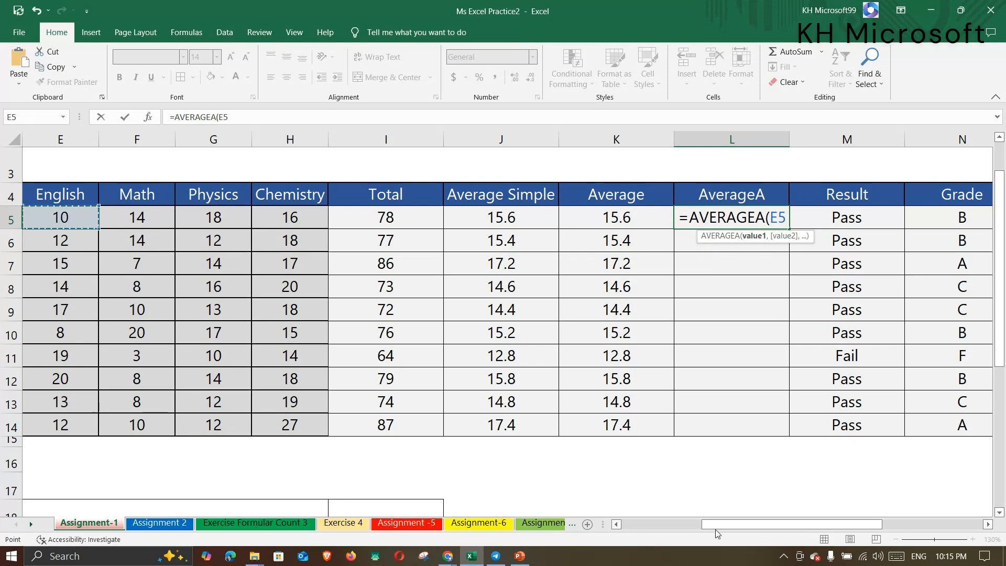
left_click_drag(715, 526, 687, 533)
left_click_drag(58, 219, 358, 222)
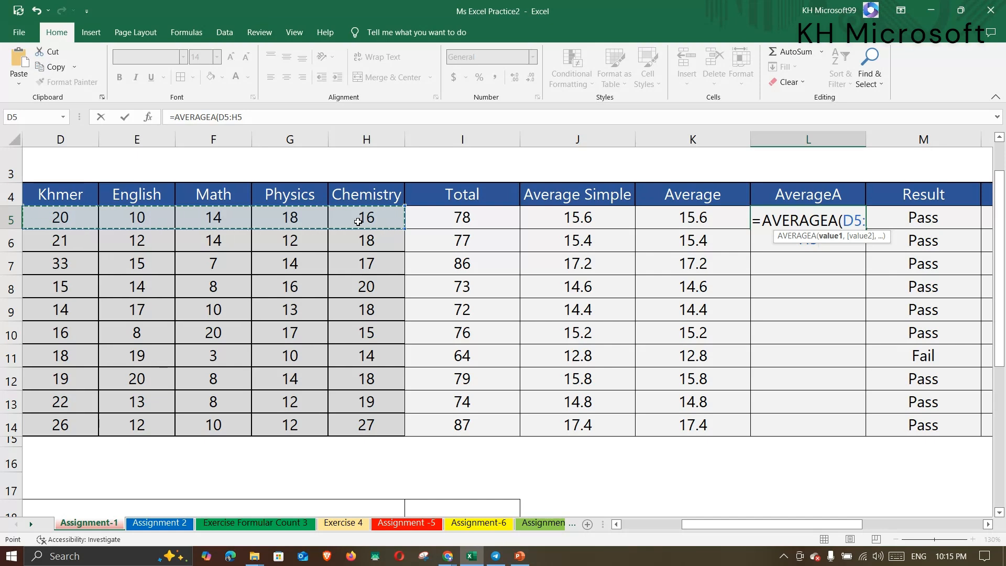
type(")")
key("Return")
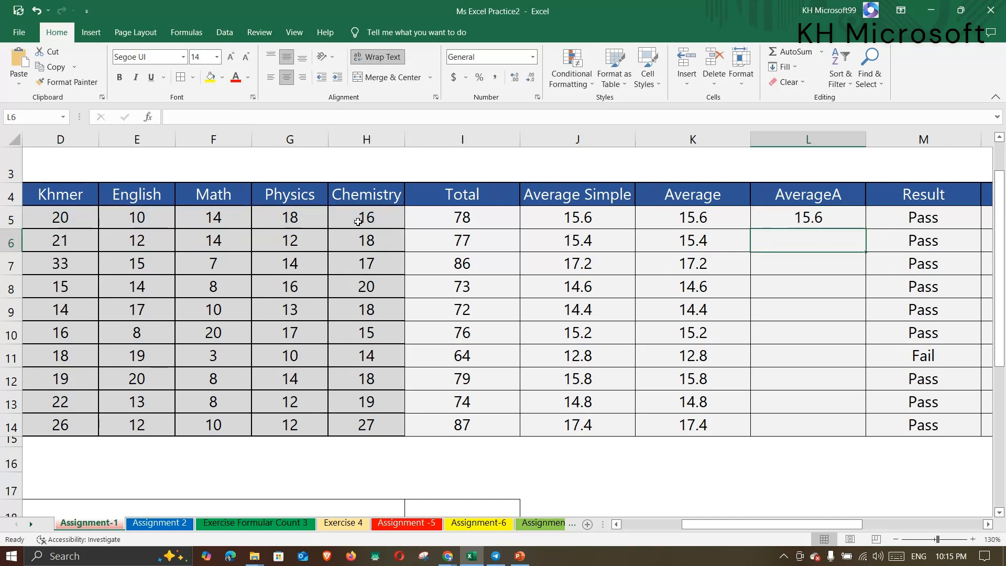
Fill the AVERAGEA formula down to L14 and compare the three average columns.
left_click(762, 224)
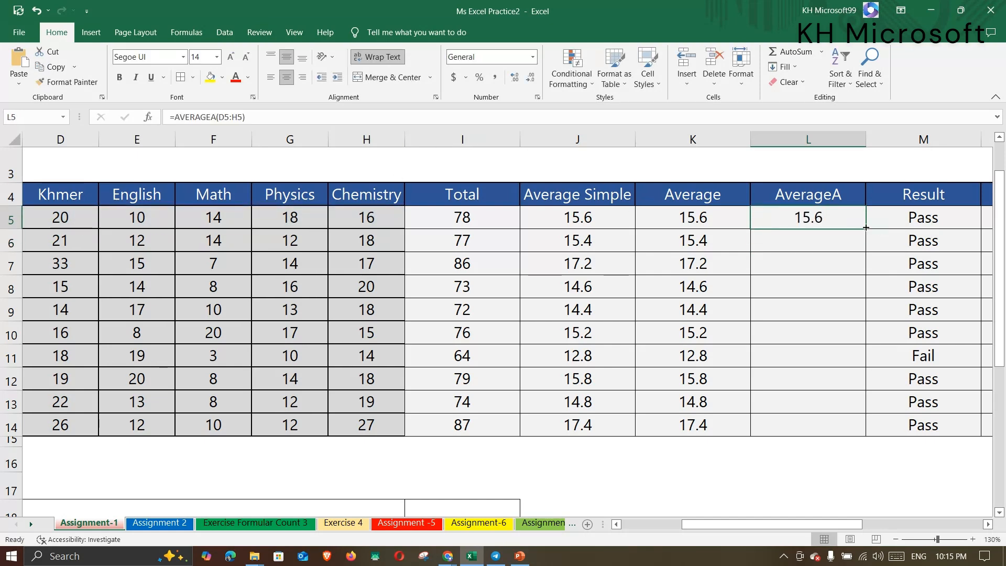
left_click_drag(865, 229, 837, 427)
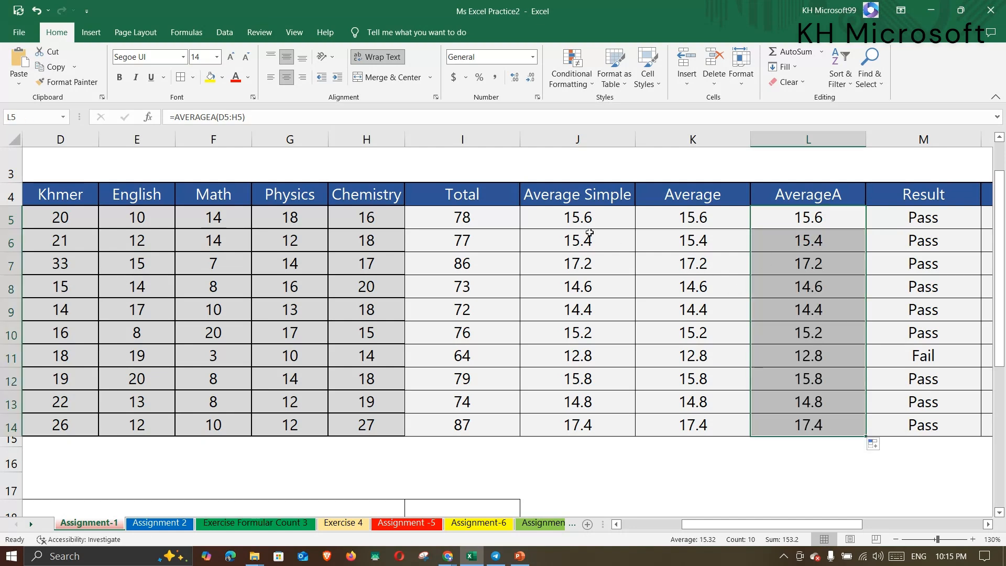
left_click_drag(579, 220, 721, 440)
left_click(621, 373)
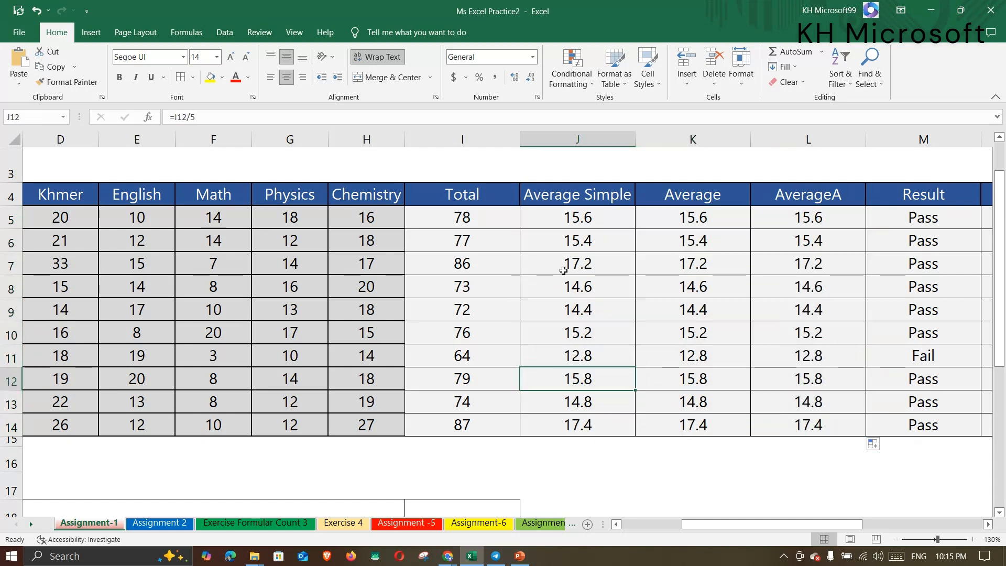
left_click(565, 268)
left_click(668, 242)
left_click_drag(770, 527, 728, 527)
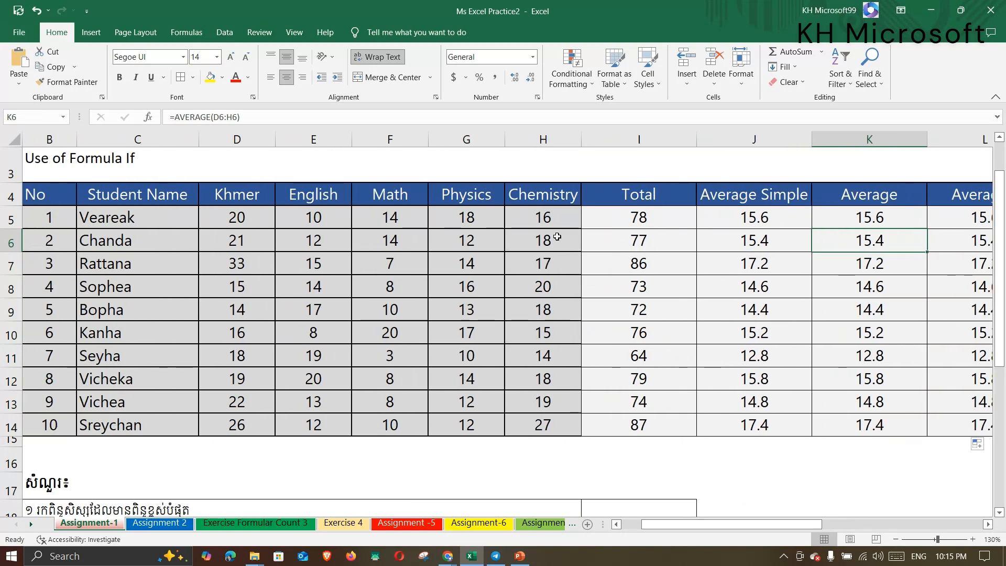
Replace Veareak's Chemistry score in H5 with the text 'A'.
left_click(537, 209)
double_click(536, 218)
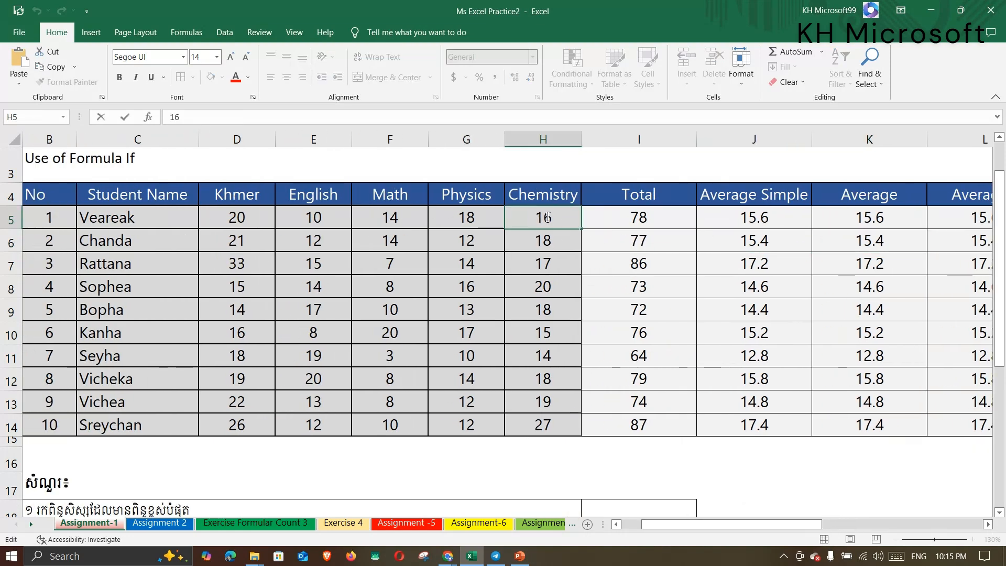
double_click(539, 217)
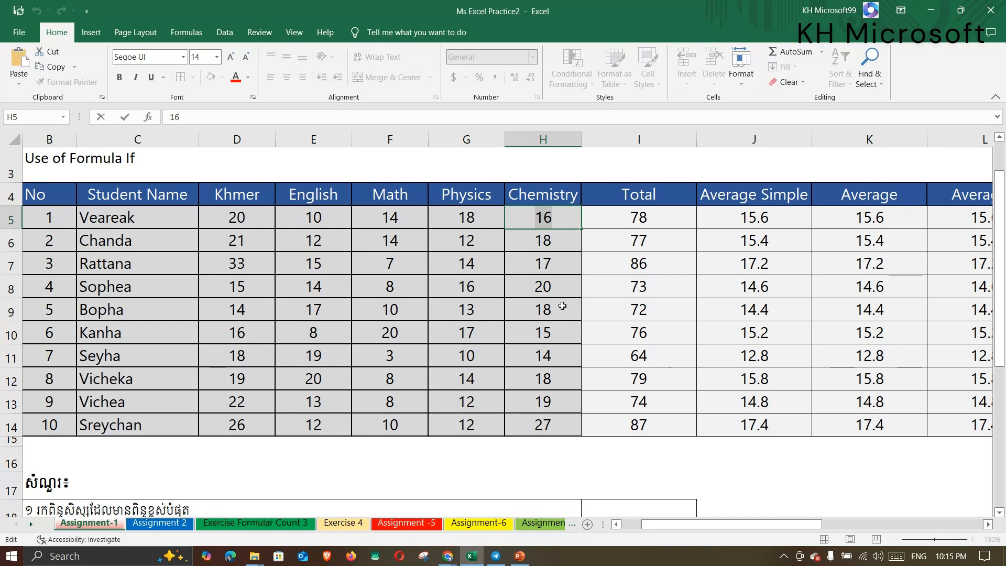
type("A")
left_click(614, 304)
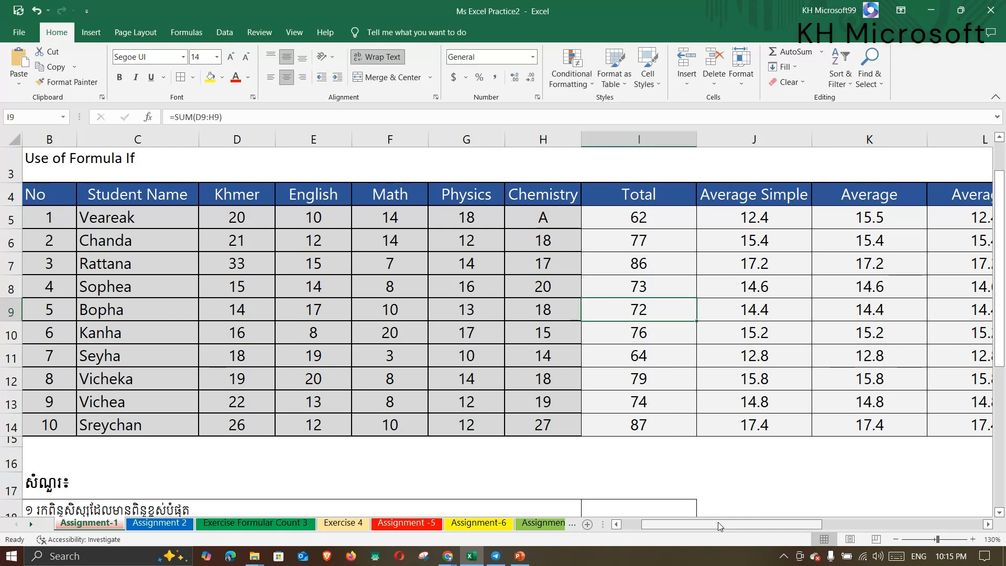
left_click_drag(718, 522, 754, 522)
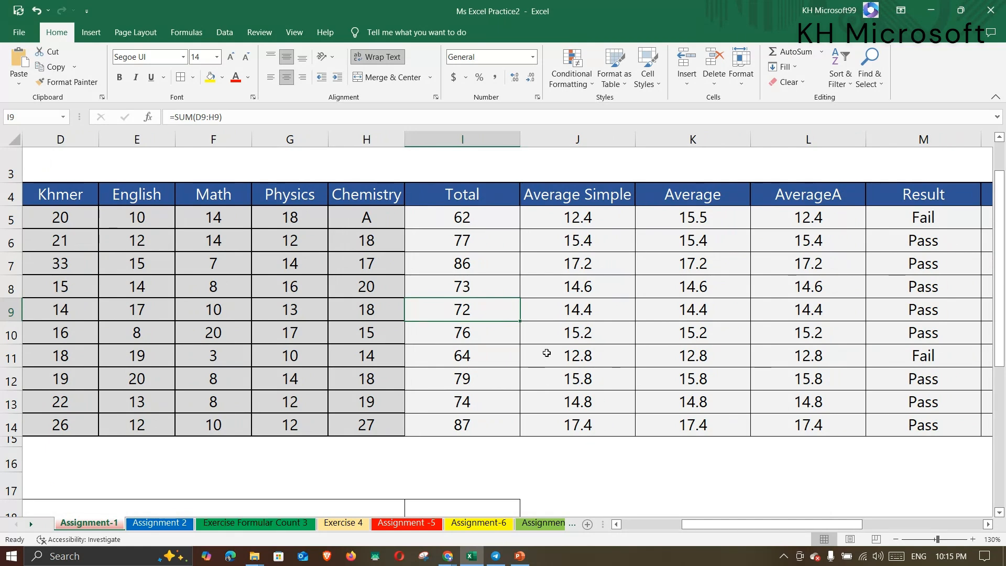
Compare row 5's averages: Average gives 15.5, AverageA and Average Simple give 12.4.
left_click(379, 216)
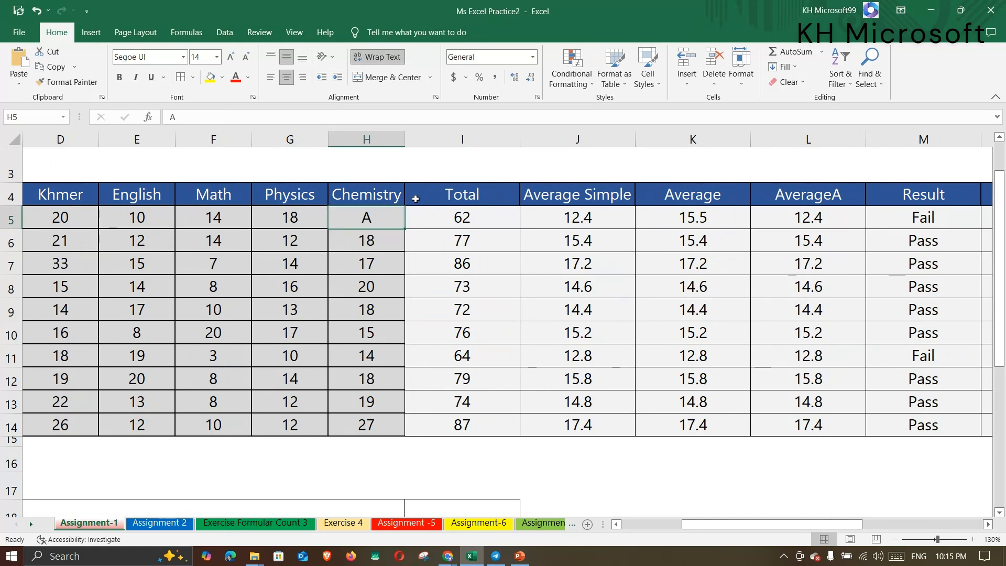
left_click(596, 221)
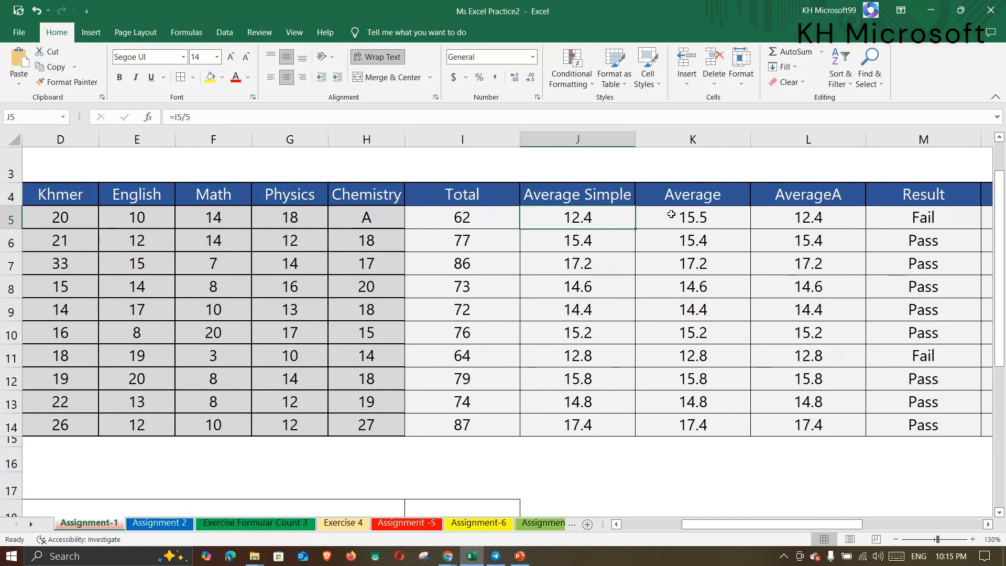
left_click(793, 224)
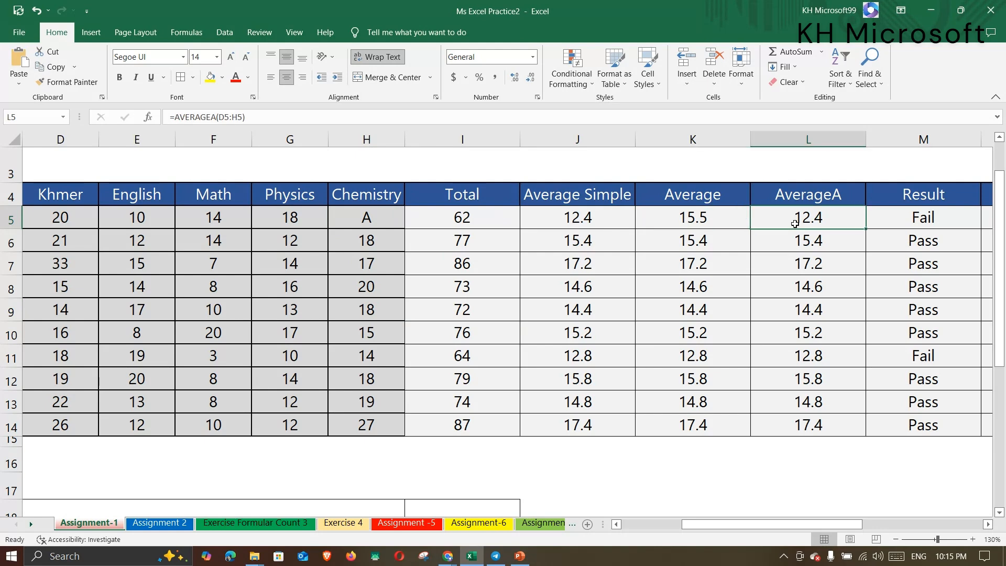
left_click(585, 218)
left_click(794, 220)
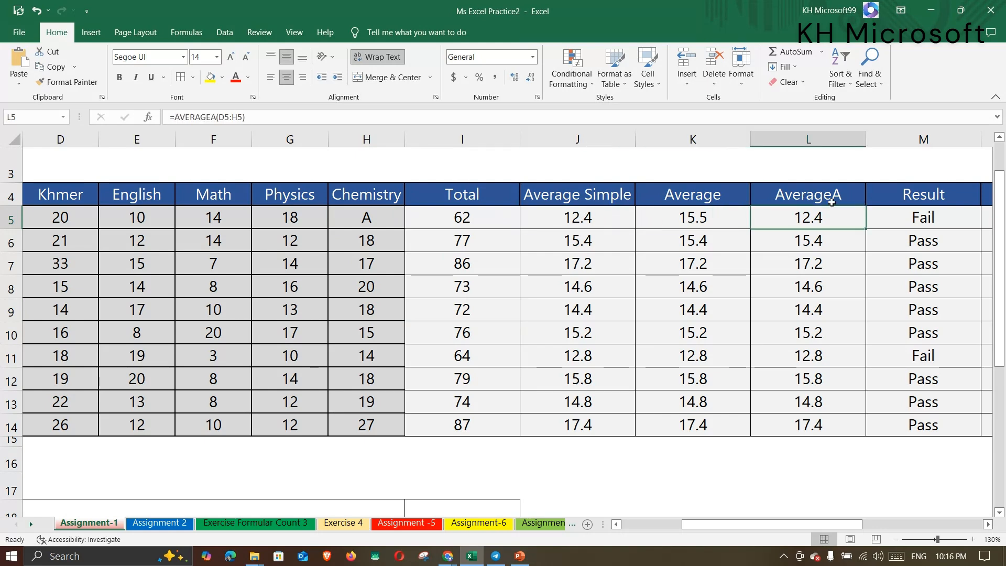
left_click(588, 213)
left_click_drag(681, 219, 682, 424)
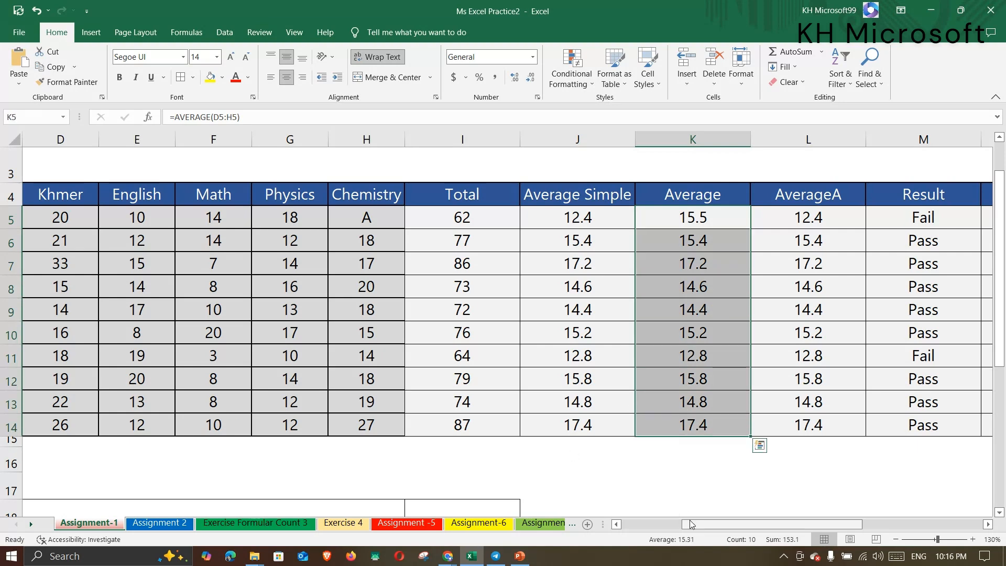
mouse_move(690, 525)
left_mouse_down()
mouse_move(679, 527)
mouse_move(690, 526)
left_mouse_up()
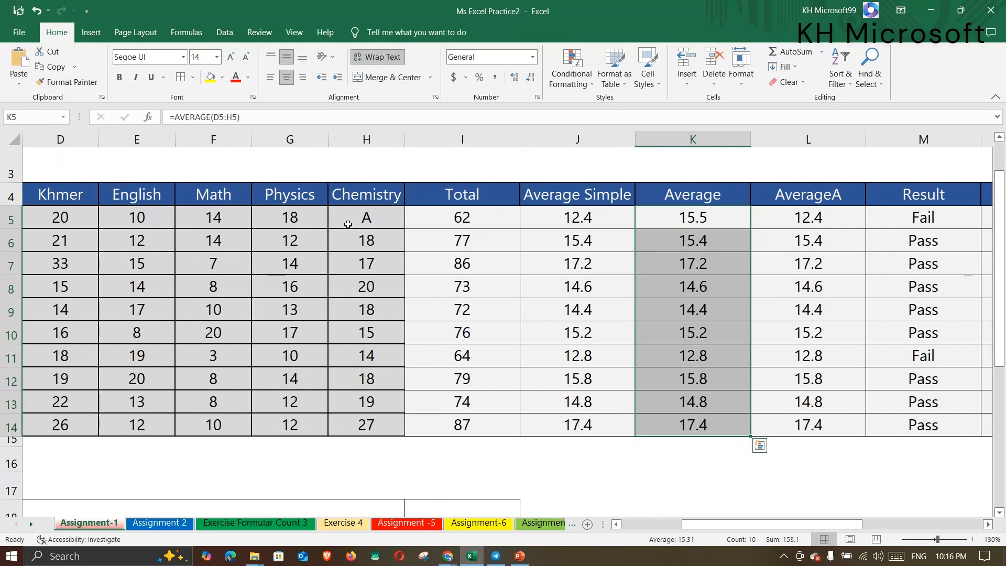
left_click(350, 221)
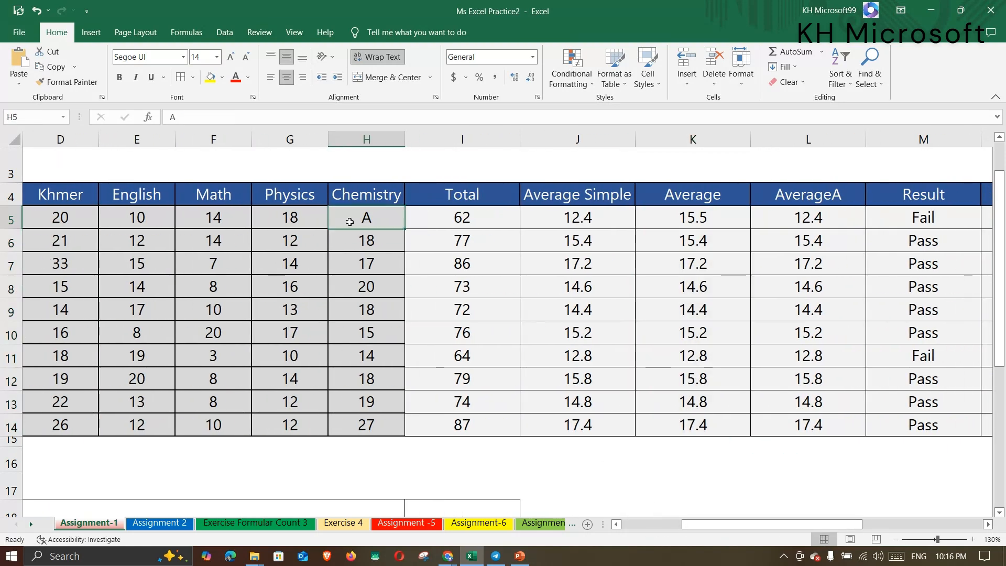
left_click(711, 220)
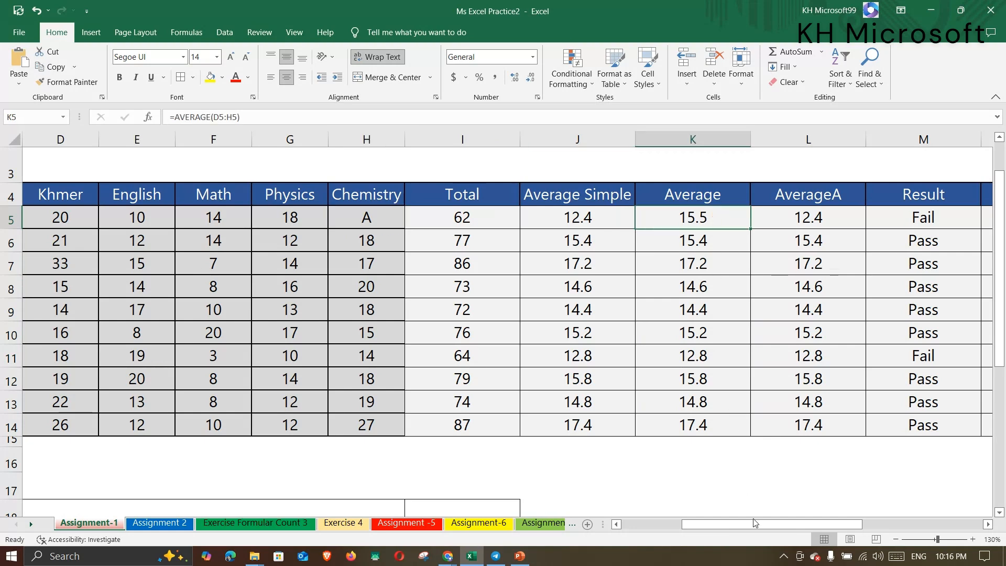
left_click_drag(755, 522, 735, 523)
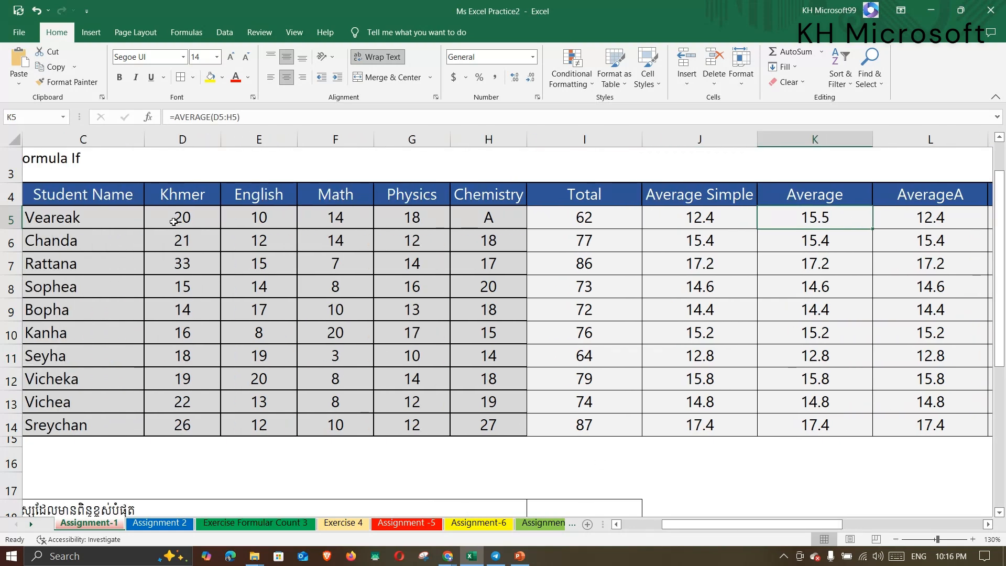
left_click_drag(174, 221, 401, 217)
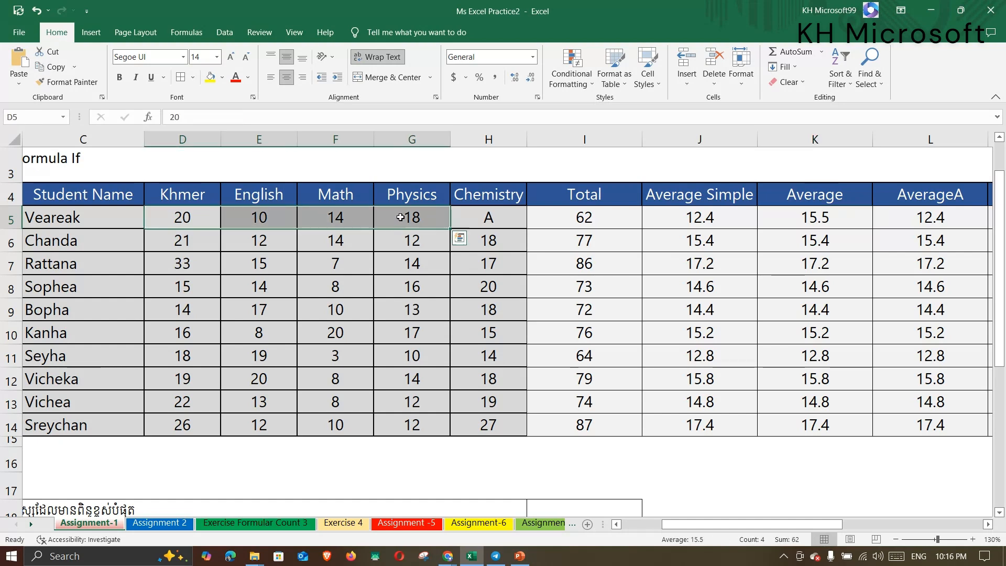
left_click_drag(181, 220, 402, 214)
left_click(267, 219)
left_click(340, 220)
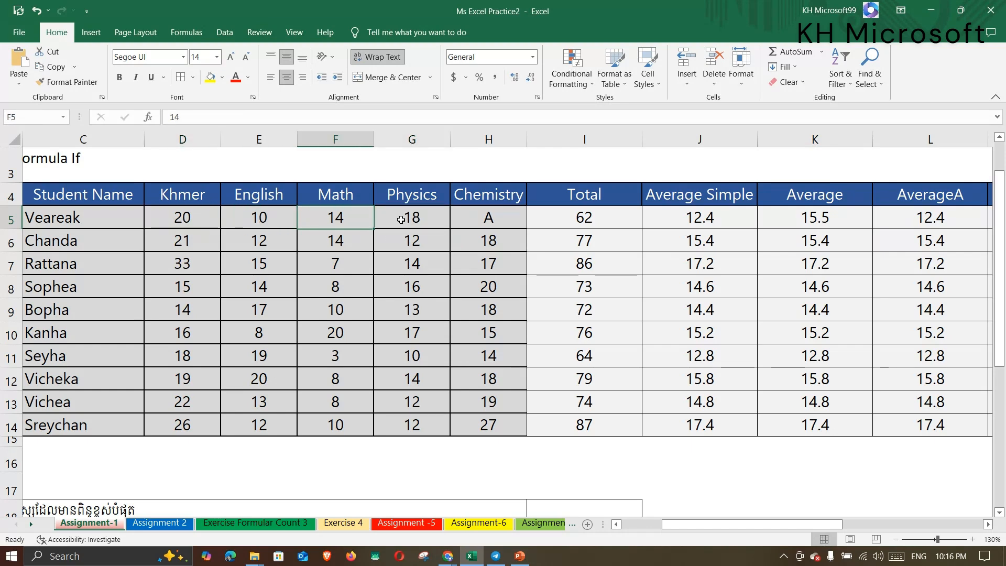
left_click(403, 219)
left_click_drag(204, 217, 394, 216)
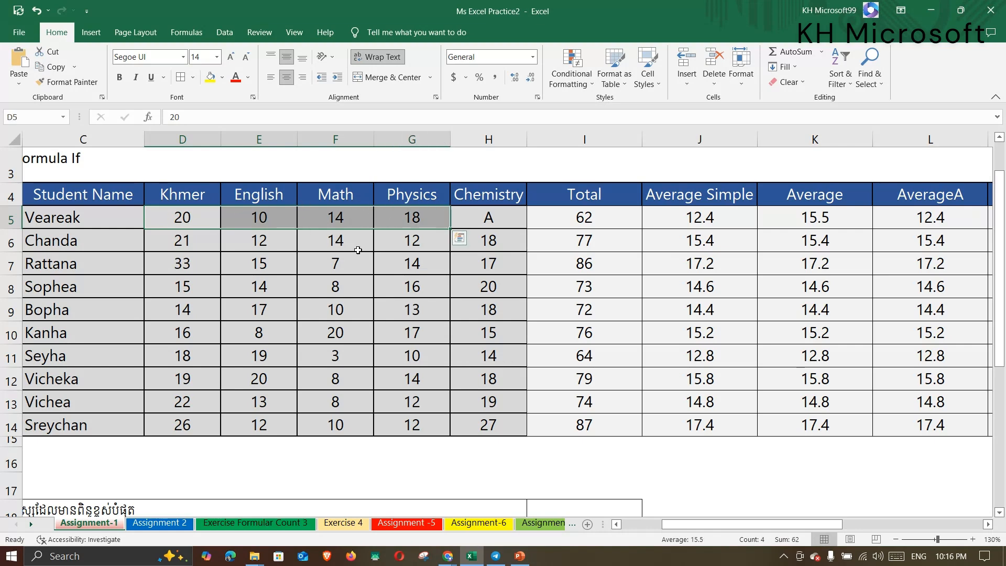
left_click(486, 219)
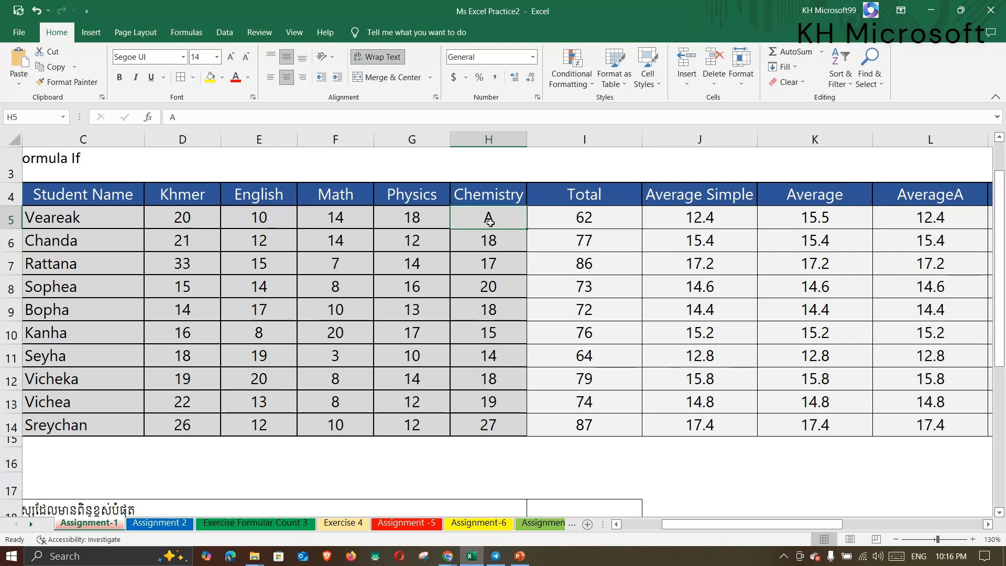
left_click_drag(200, 221, 367, 225)
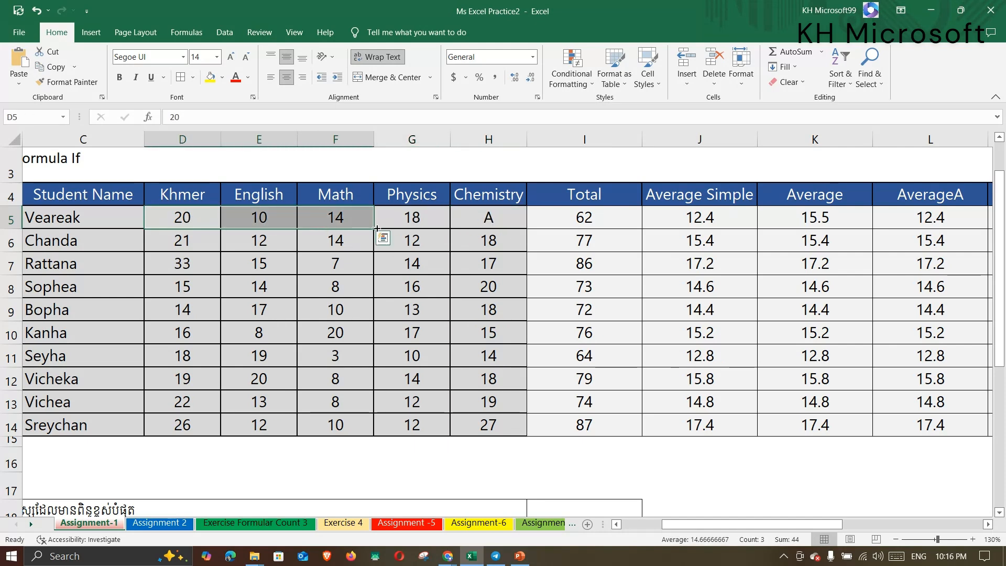
left_click(804, 223)
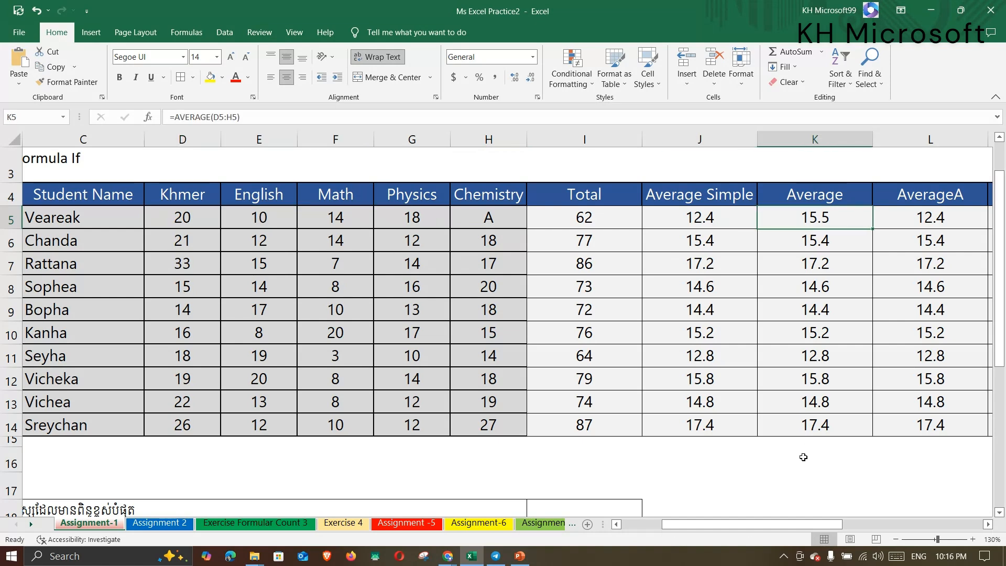
left_click_drag(802, 523, 822, 525)
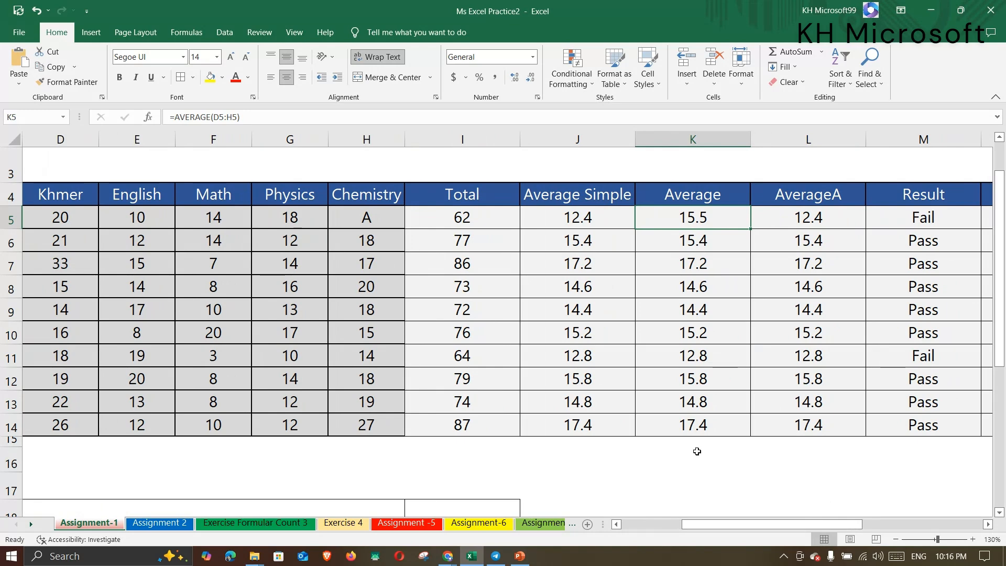
left_click(811, 219)
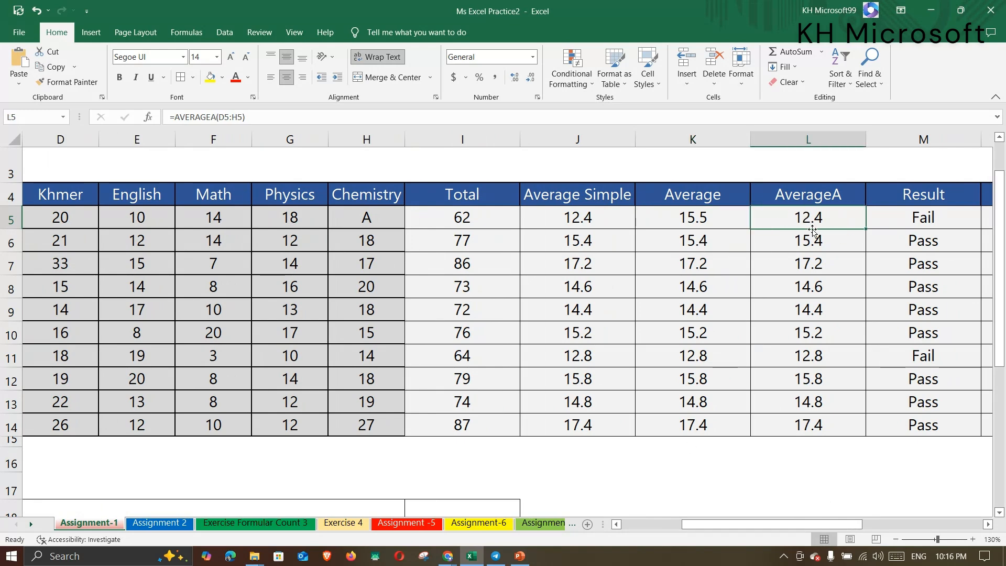
left_click_drag(811, 513, 791, 513)
left_click(498, 217)
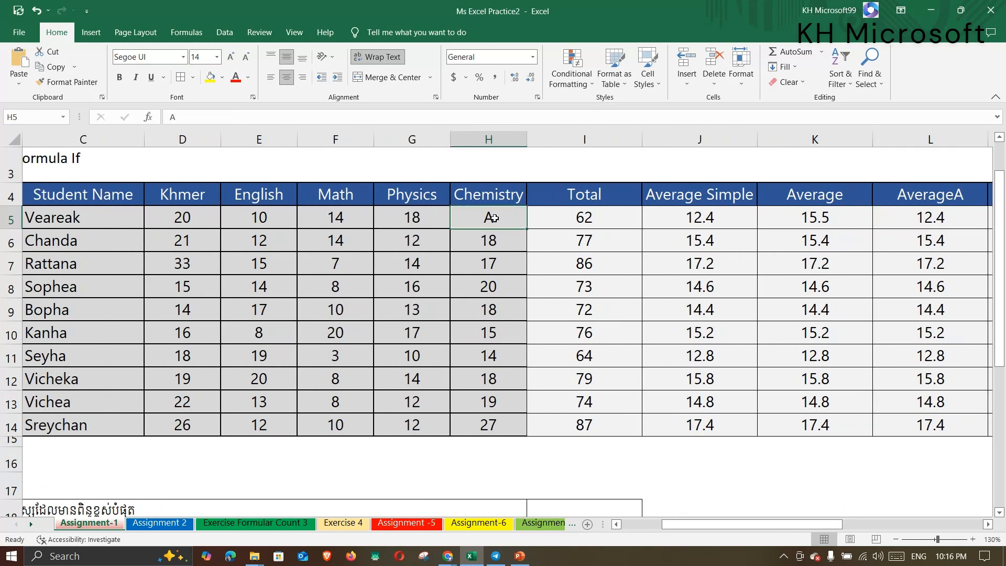
left_click_drag(180, 222, 395, 213)
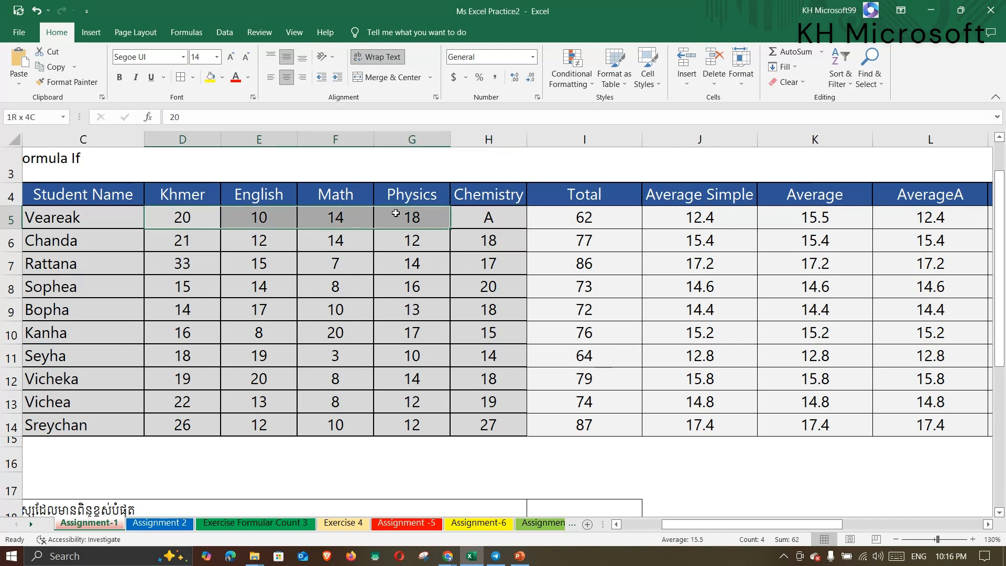
left_click_drag(192, 216, 384, 222)
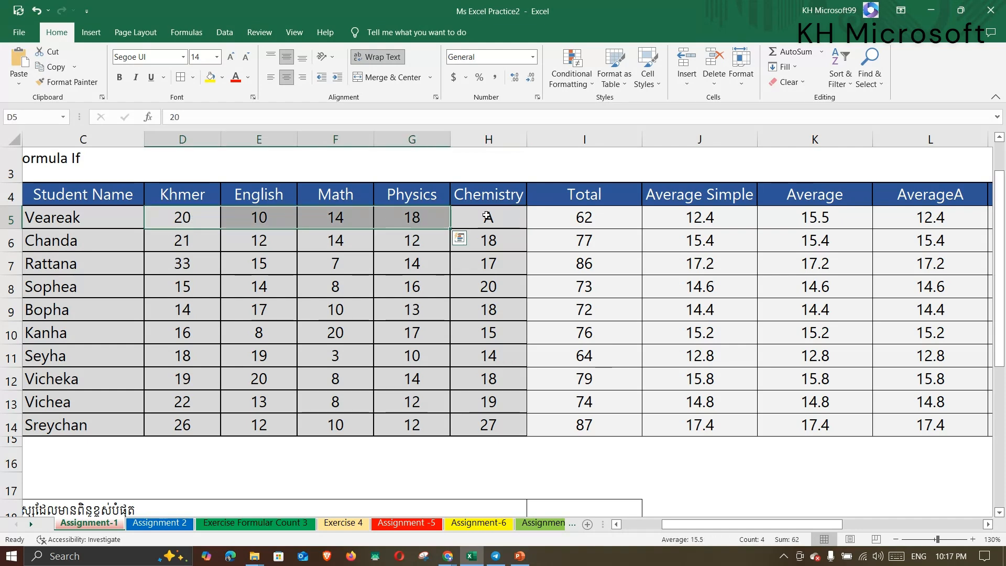
left_click(487, 216)
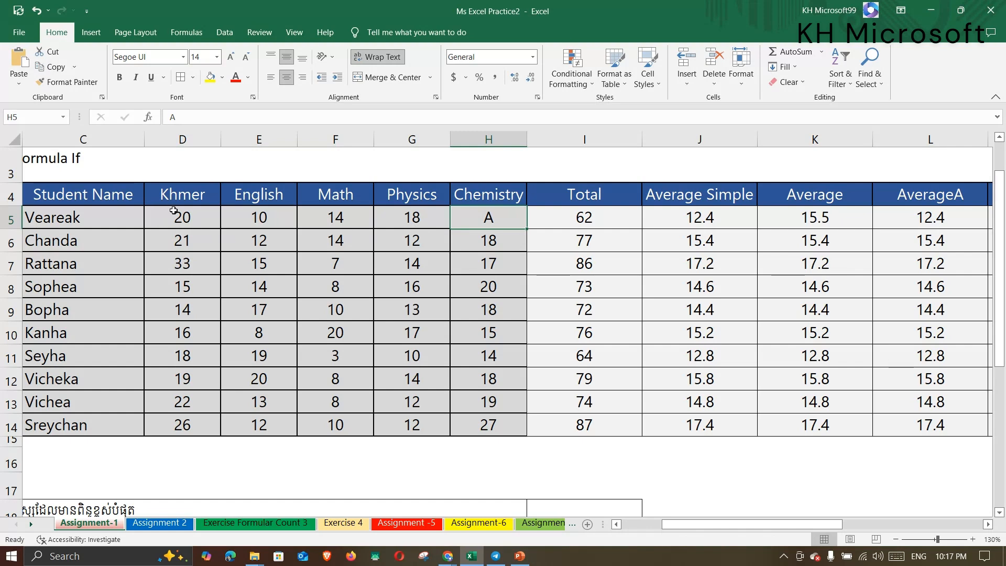
left_click_drag(167, 216, 477, 217)
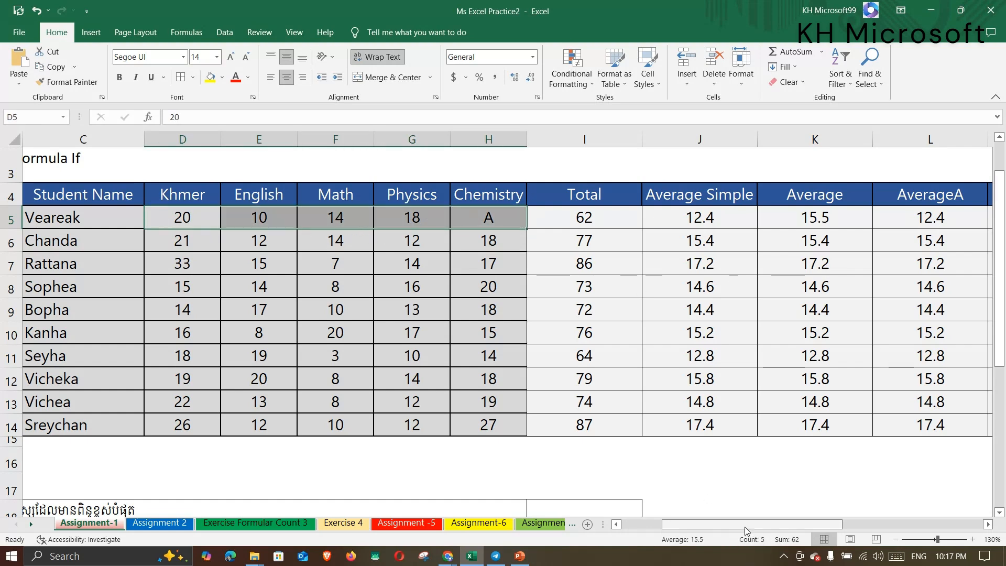
left_click_drag(744, 526, 764, 526)
left_click(816, 223)
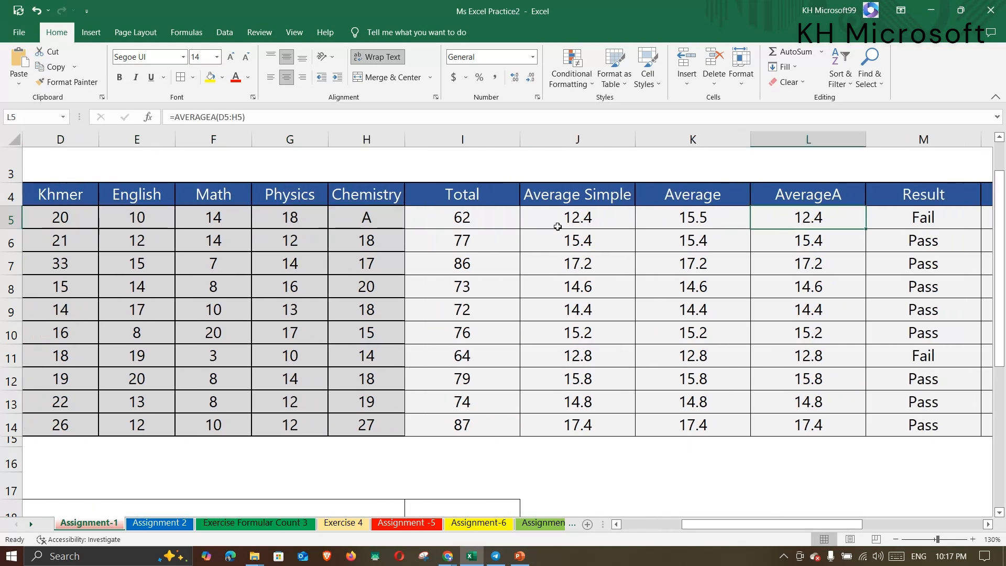
left_click(601, 218)
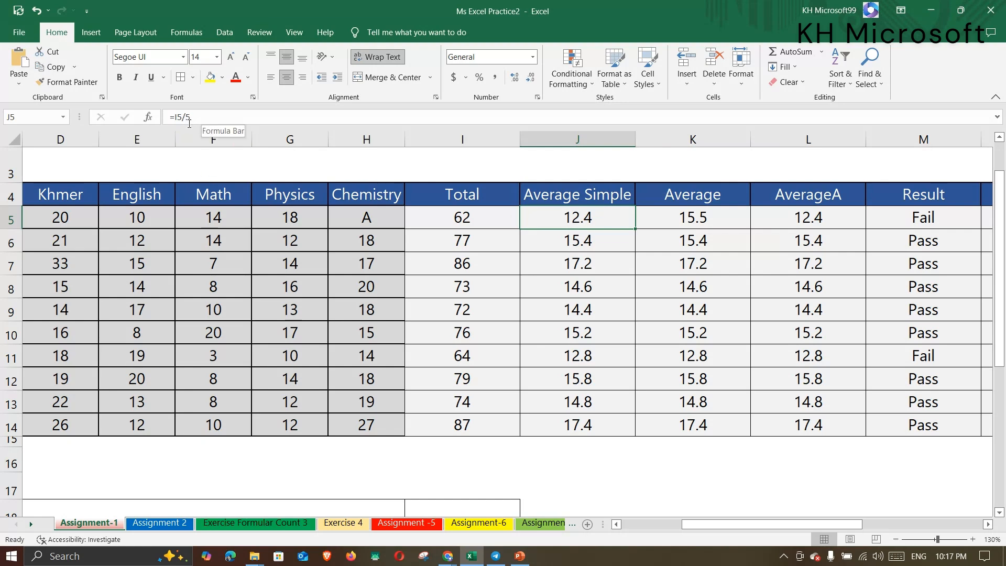
left_click(822, 223)
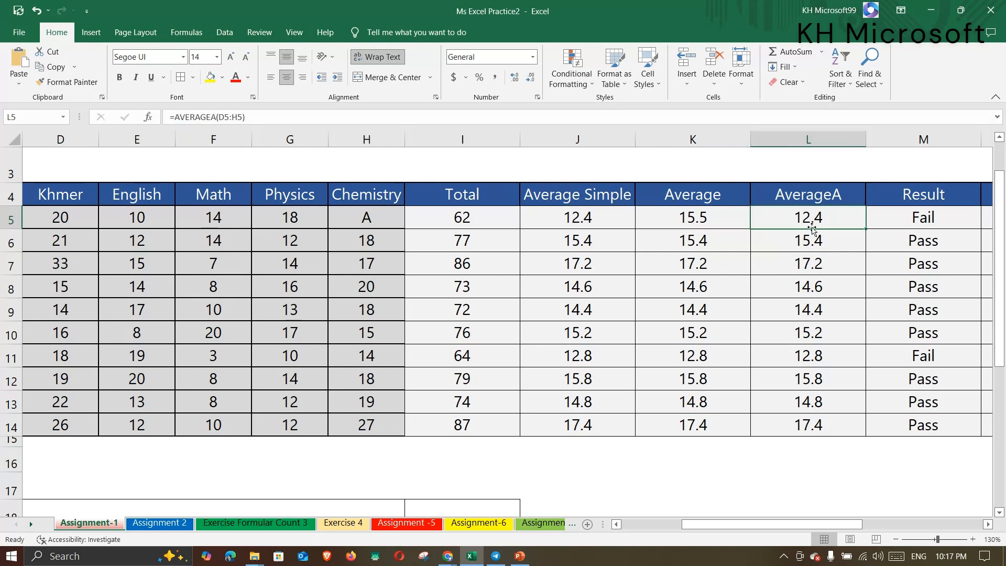
left_click_drag(829, 527, 790, 522)
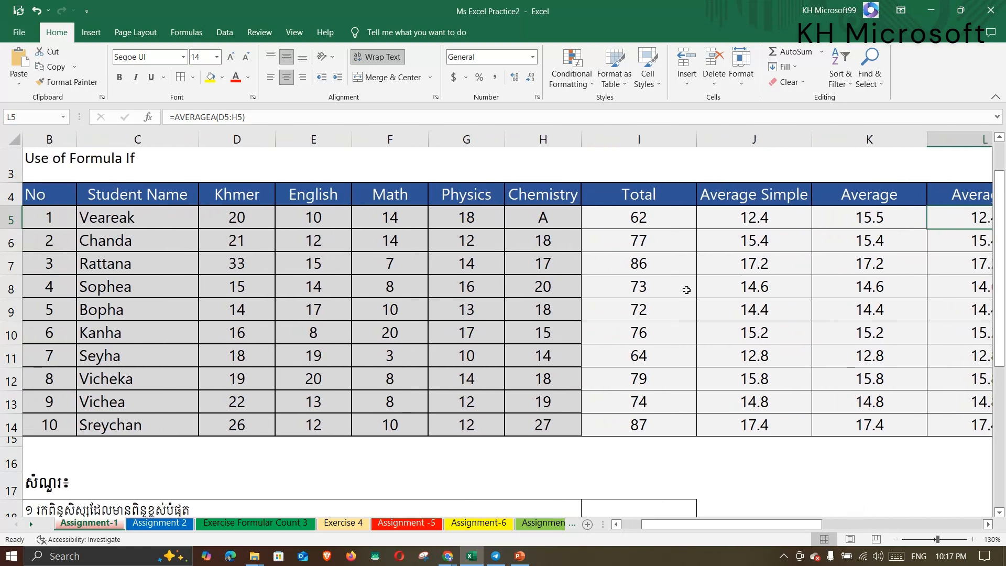
left_click(854, 222)
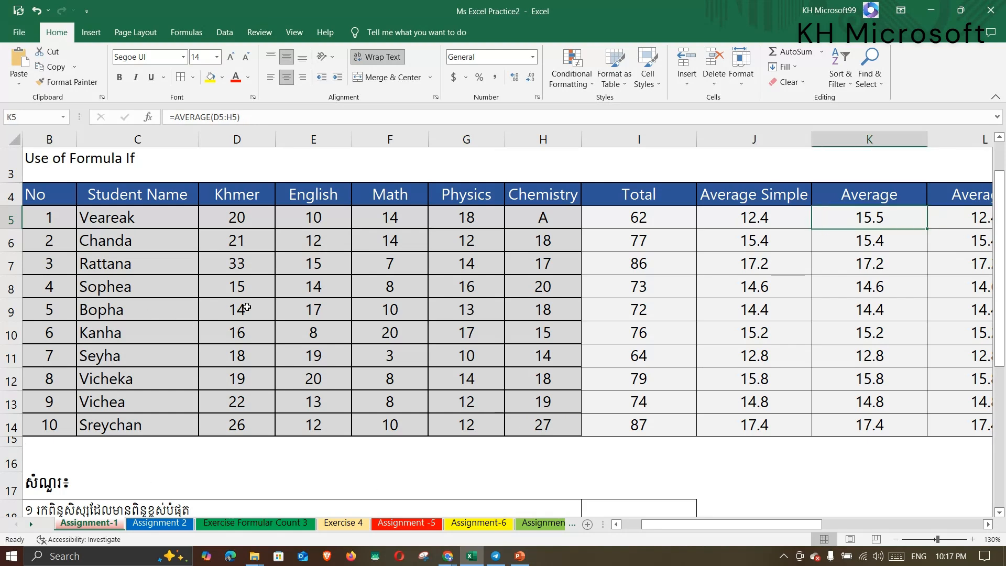
left_click_drag(230, 314, 525, 314)
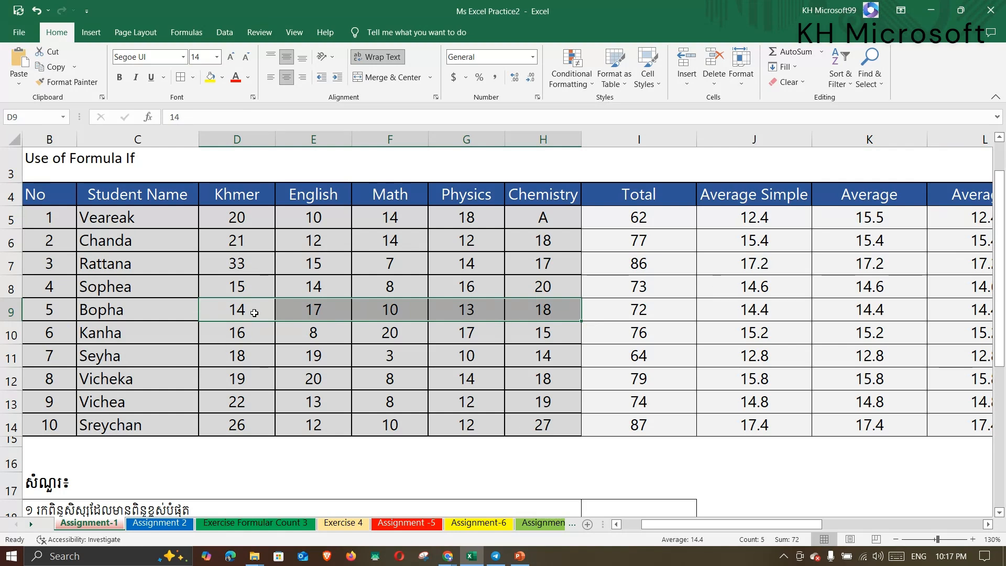
left_click_drag(255, 313, 524, 314)
left_click_drag(873, 216, 880, 422)
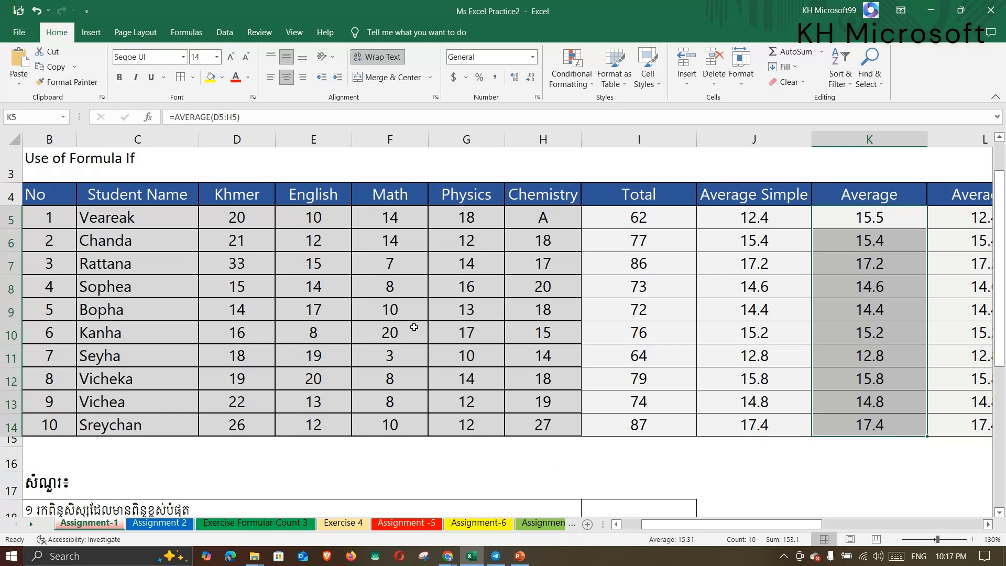
Delete the 'A' from H5, leaving Veareak's Chemistry cell empty.
double_click(560, 220)
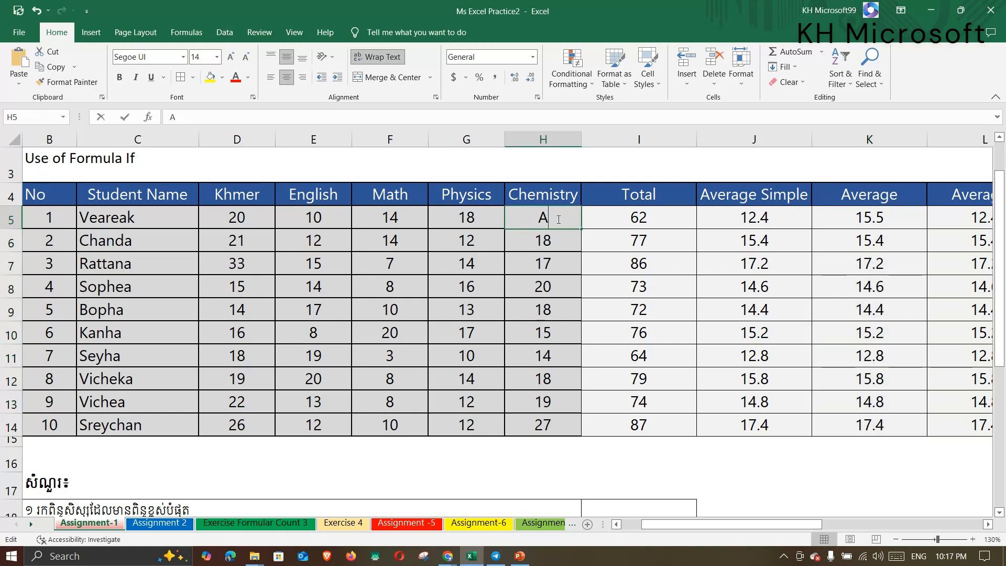
left_click_drag(548, 220, 526, 221)
key("BackSpace")
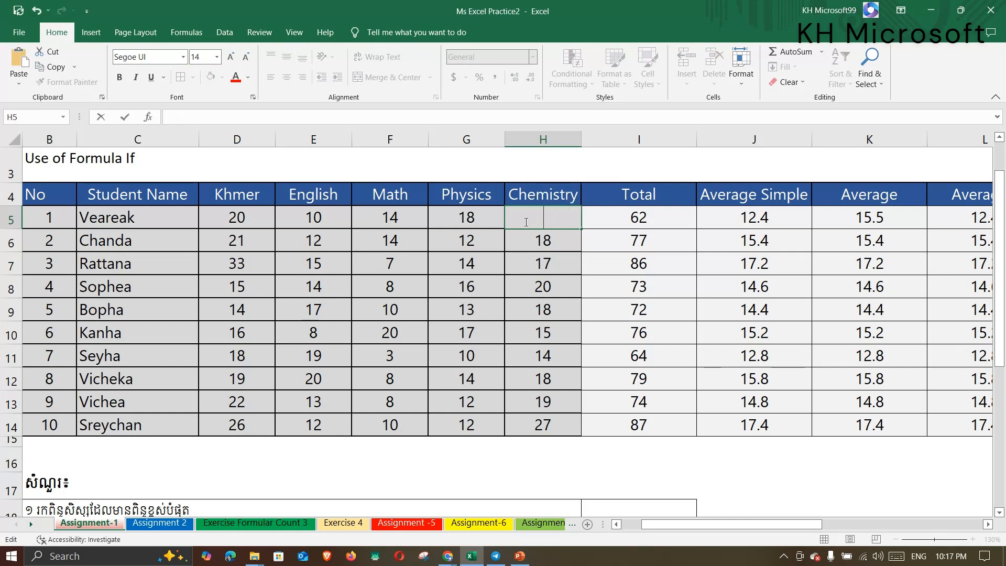
type("-")
left_click(536, 250)
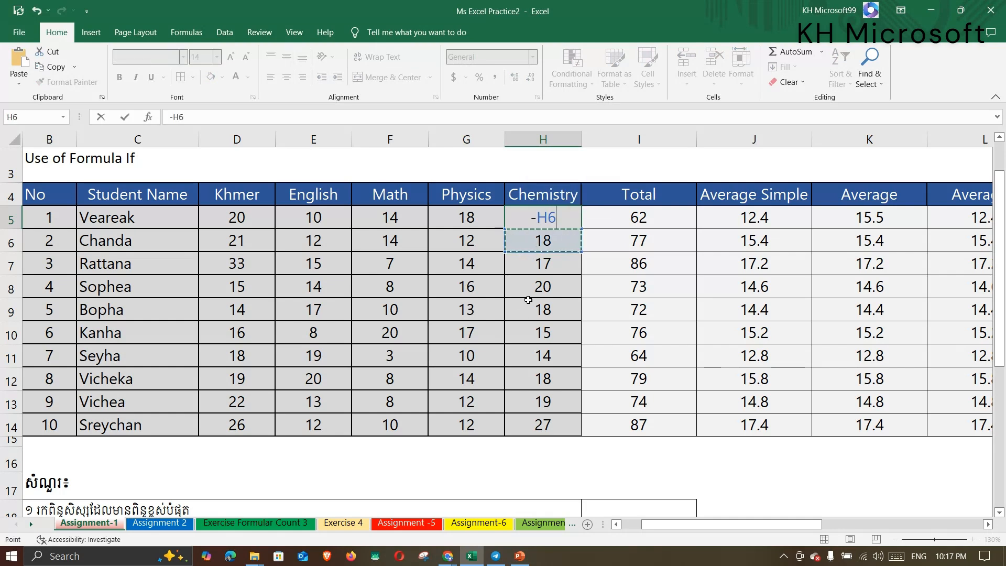
key("BackSpace")
key("BackSpace")
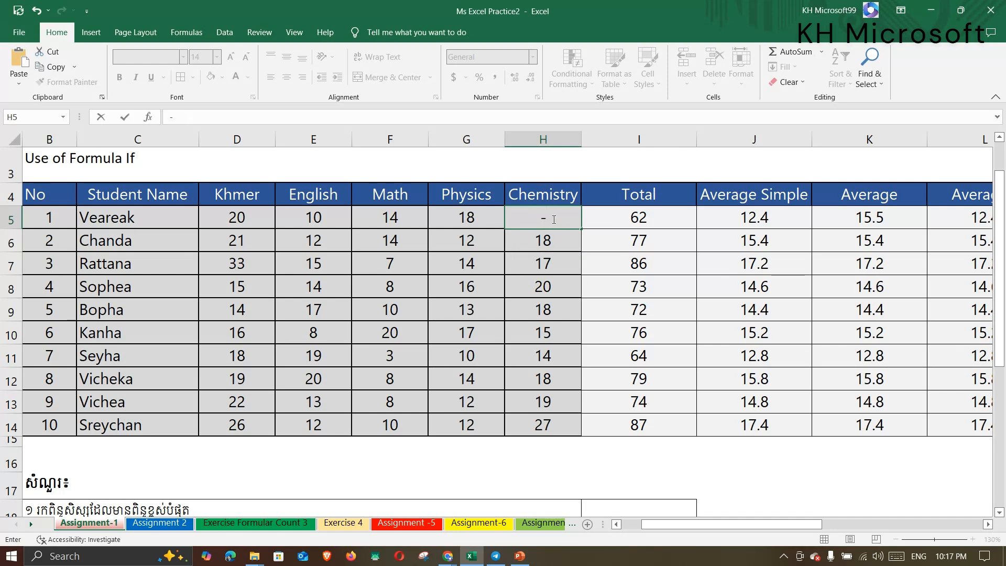
key("BackSpace")
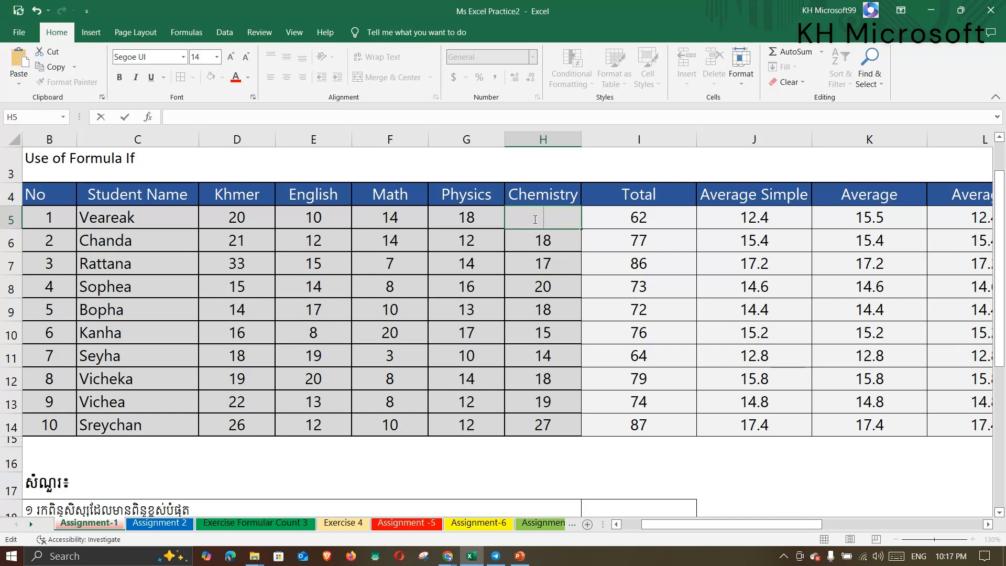
left_click(563, 261)
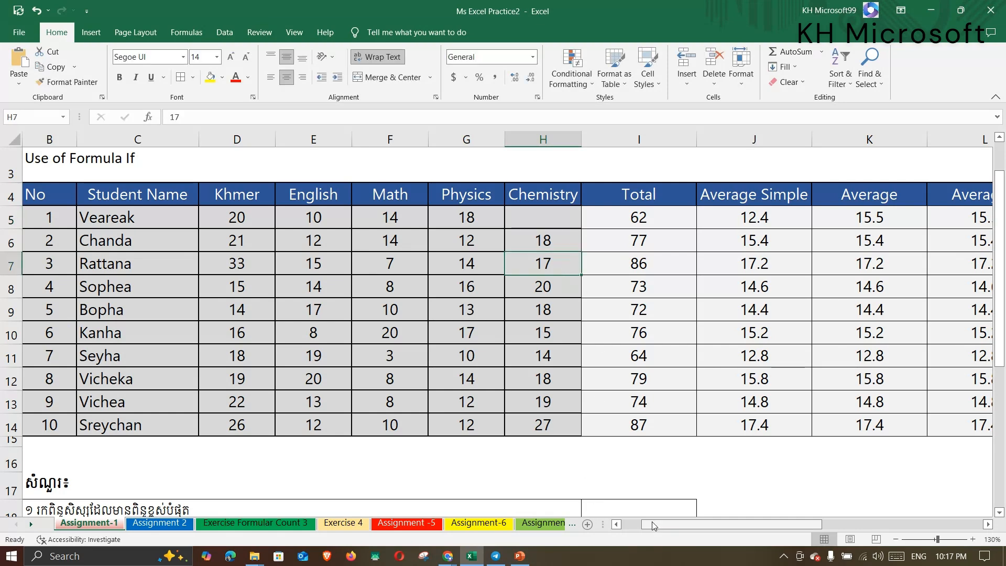
Select the AverageA results in L5:L14 and Average Simple results in J5:J14 to compare.
left_click_drag(654, 525, 675, 527)
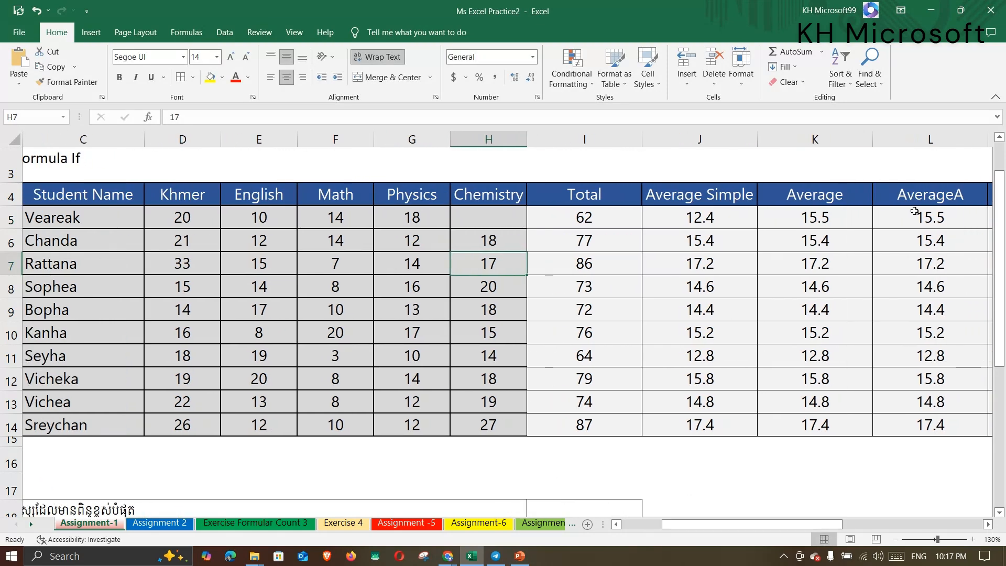
left_click_drag(915, 212, 923, 419)
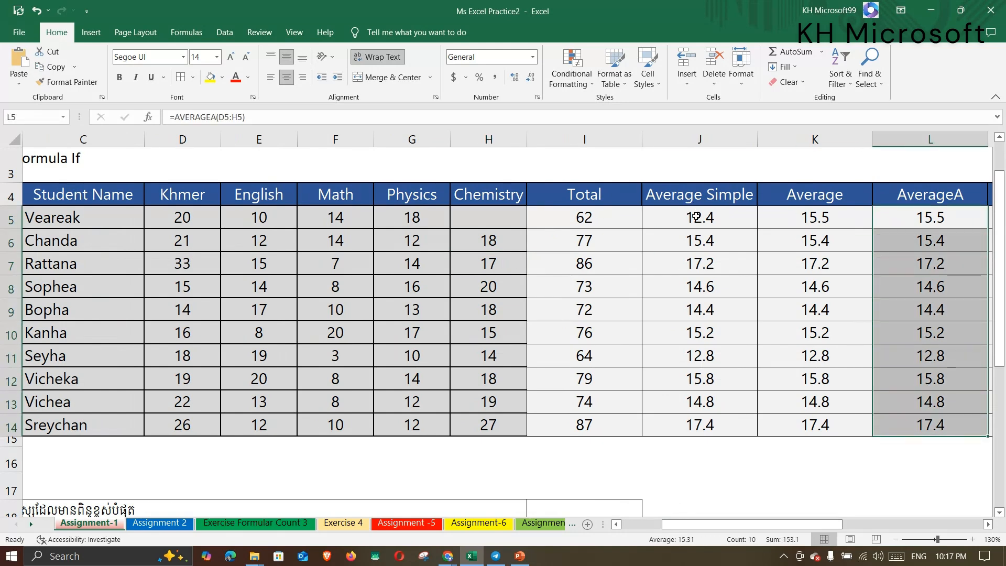
left_click_drag(703, 216, 708, 428)
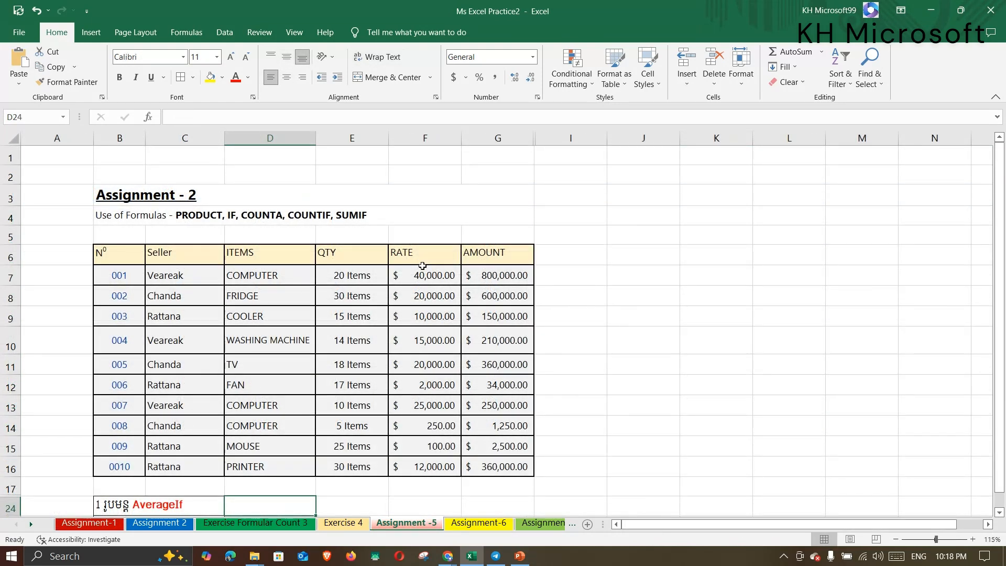
Scroll through the sales table, selecting C24 and the AverageIfs label in B25.
scroll(422, 265, "down", 1)
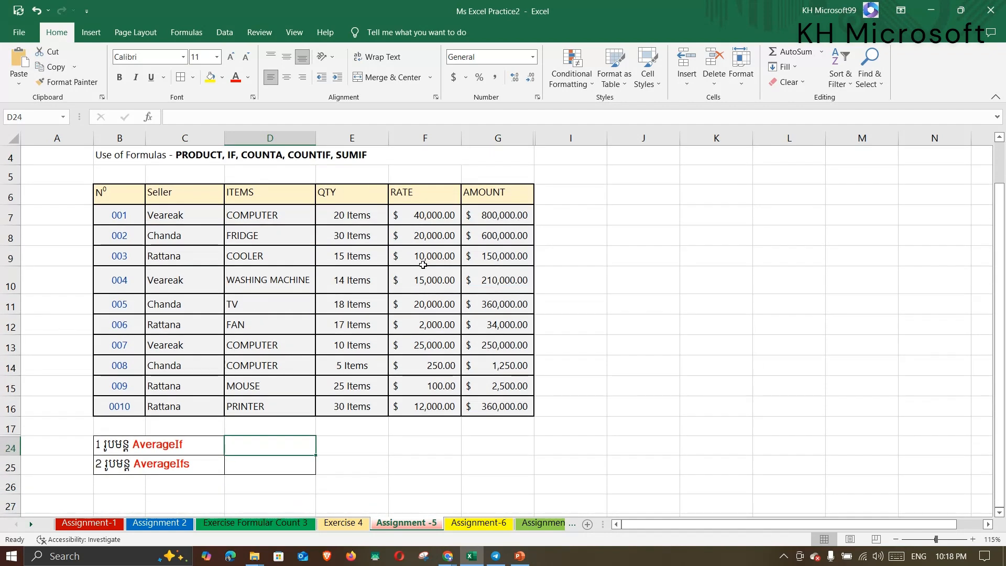
left_click(155, 454)
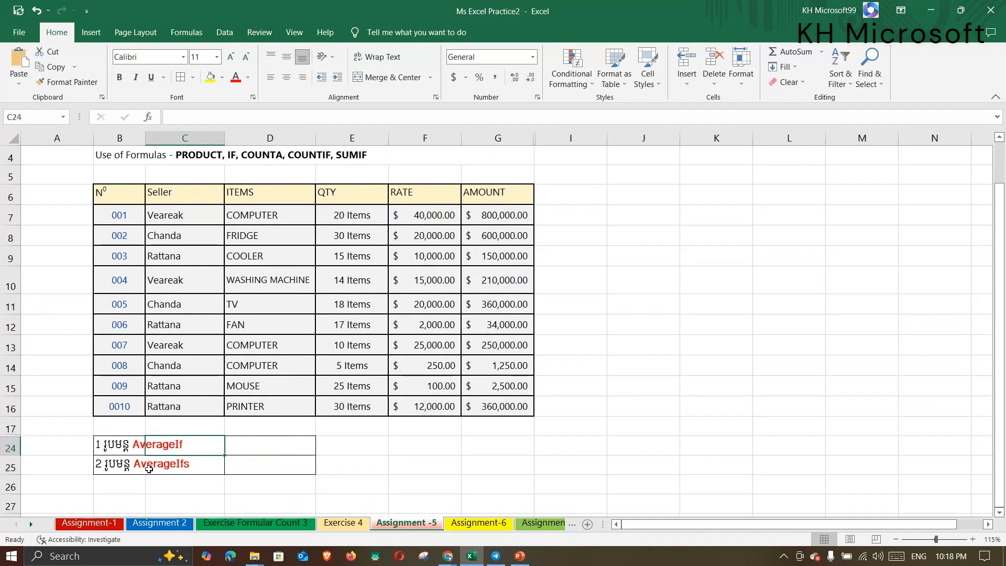
left_click(137, 470)
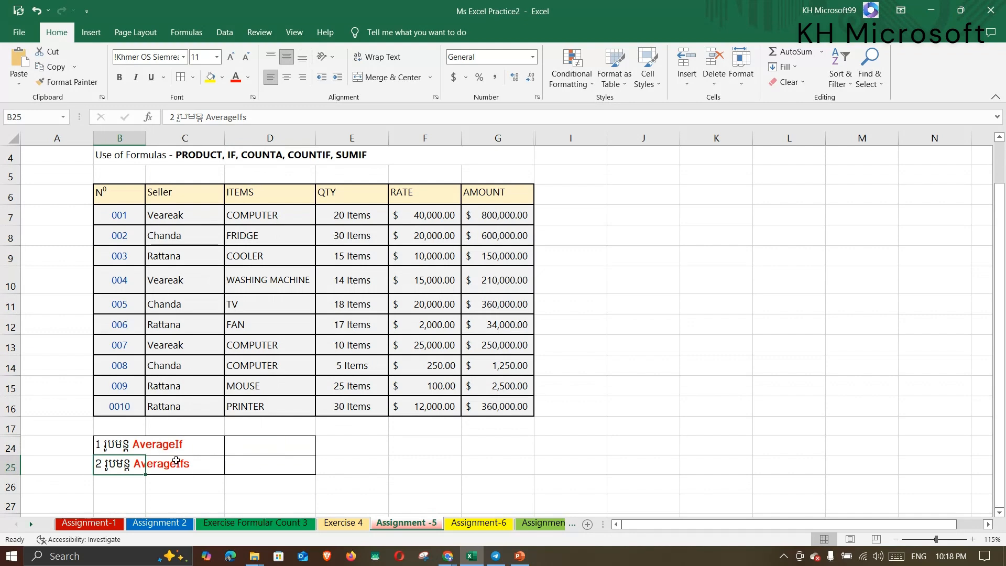
scroll(343, 361, "up", 1)
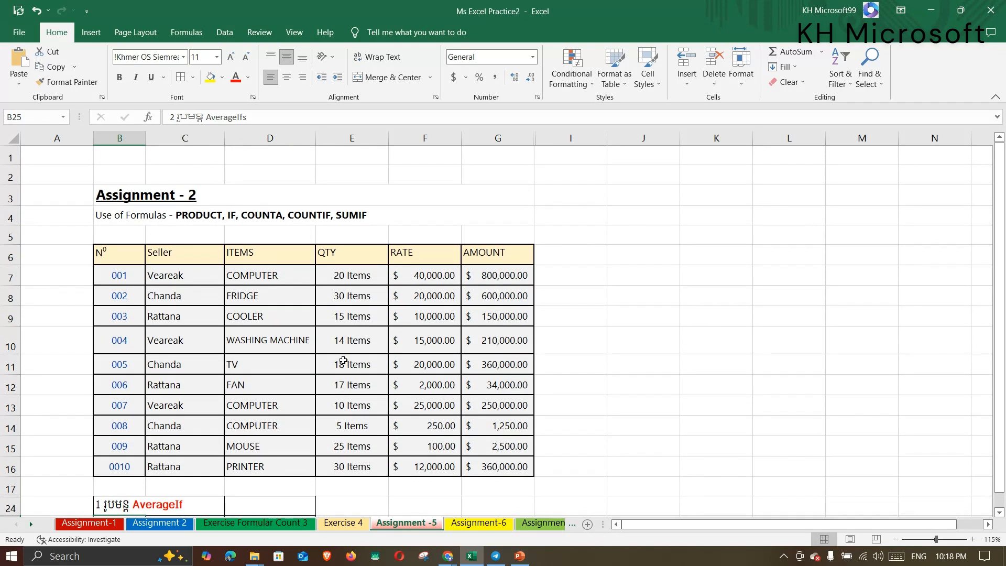
scroll(344, 361, "down", 2)
scroll(344, 361, "up", 2)
scroll(343, 361, "down", 2)
scroll(343, 361, "up", 1)
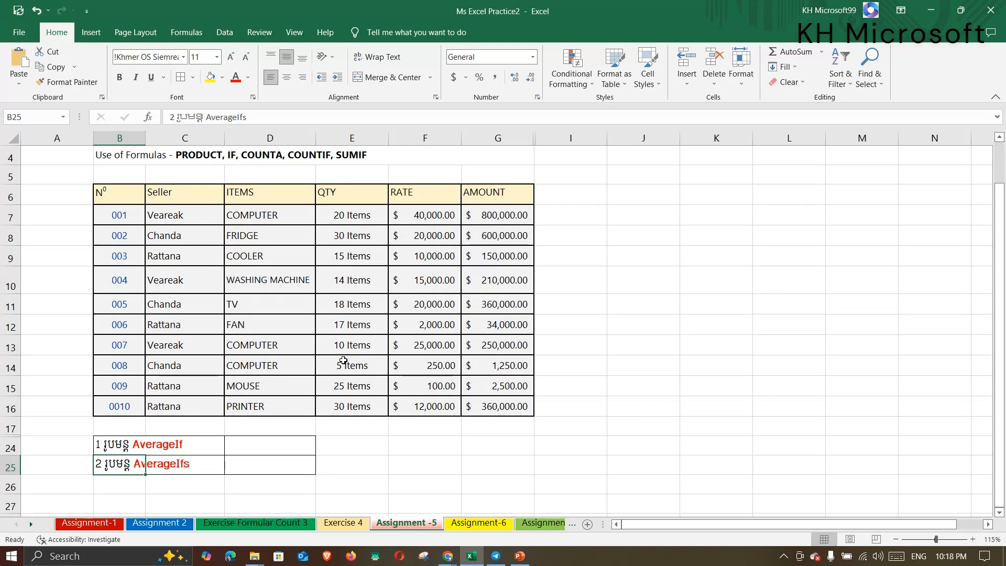
scroll(343, 361, "up", 1)
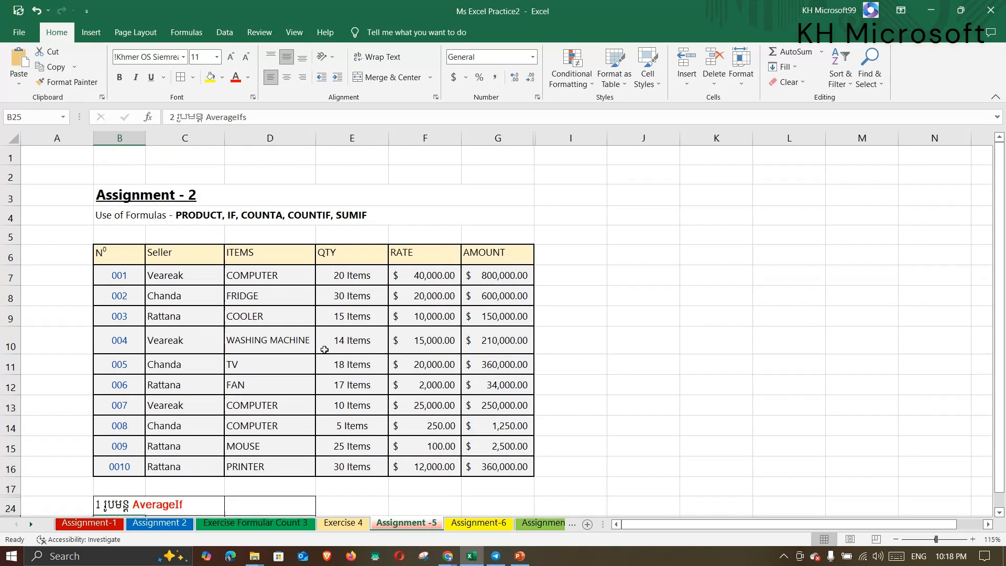
scroll(280, 291, "up", 2)
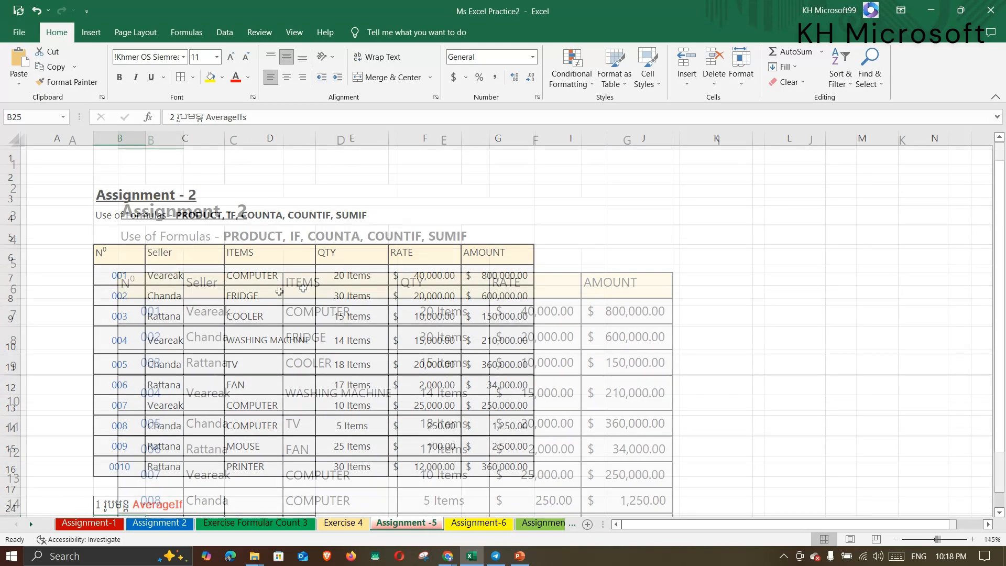
scroll(304, 288, "down", 2)
scroll(303, 287, "up", 1)
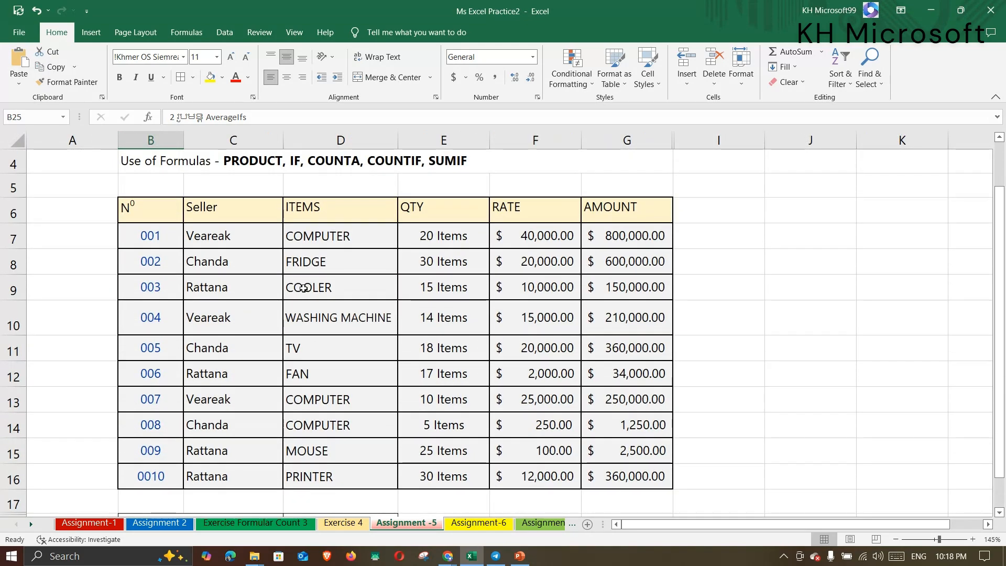
scroll(303, 288, "down", 2)
scroll(288, 293, "up", 2)
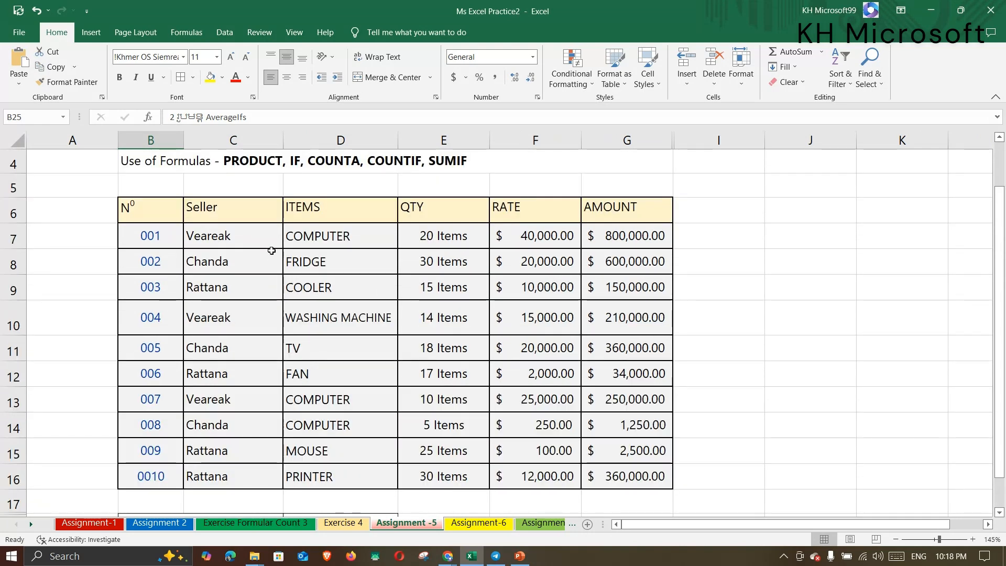
left_click_drag(257, 235, 254, 474)
left_click_drag(335, 238, 351, 427)
scroll(351, 425, "down", 3)
scroll(404, 286, "up", 2)
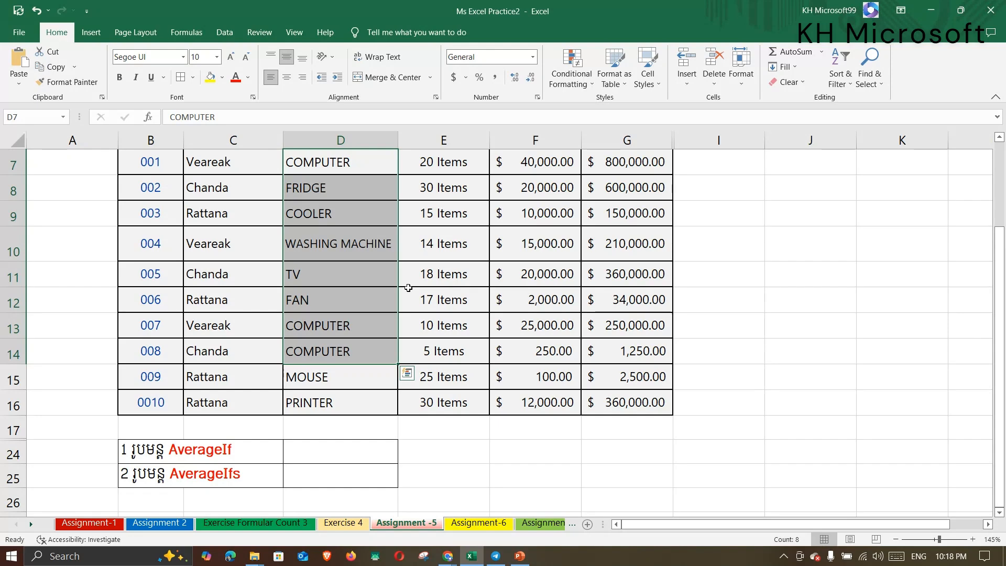
left_click(341, 451)
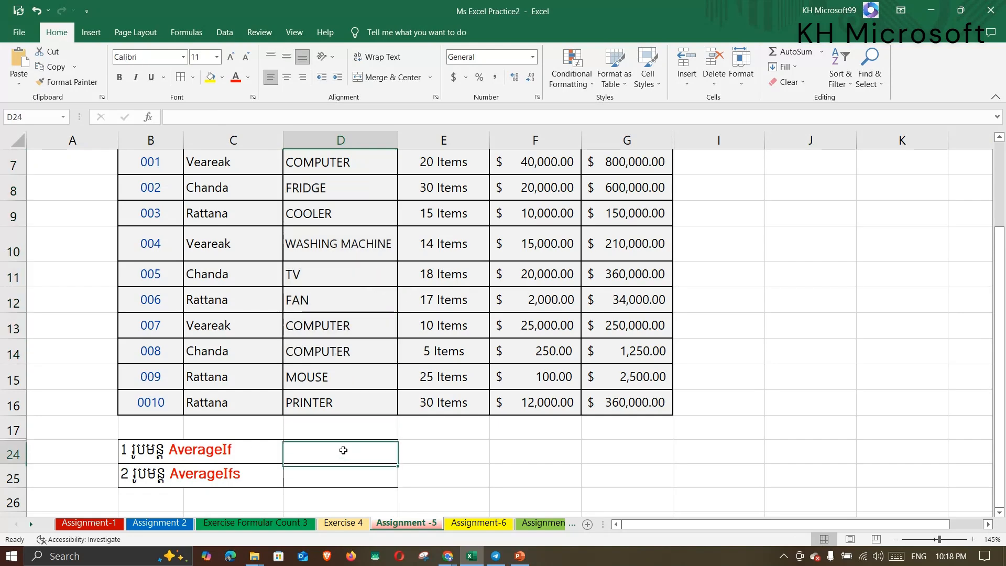
scroll(386, 426, "up", 2)
scroll(386, 426, "down", 1)
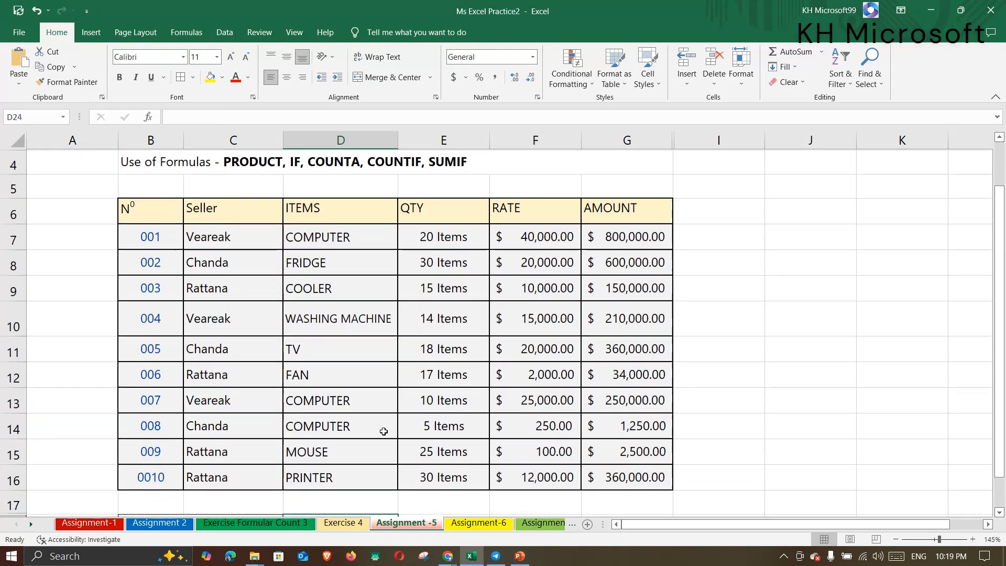
left_click_drag(151, 237, 157, 475)
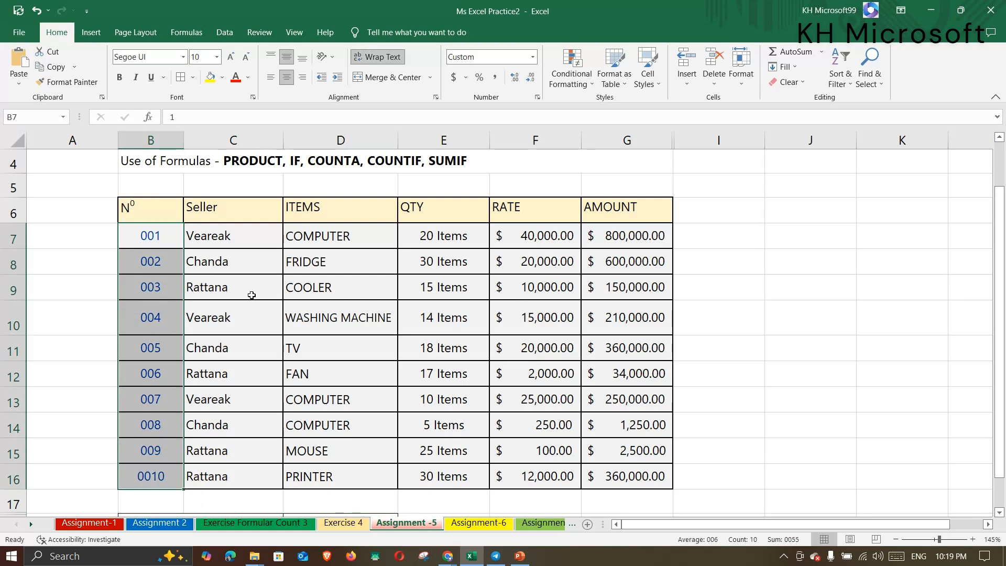
left_click(264, 235)
left_click_drag(264, 235, 251, 476)
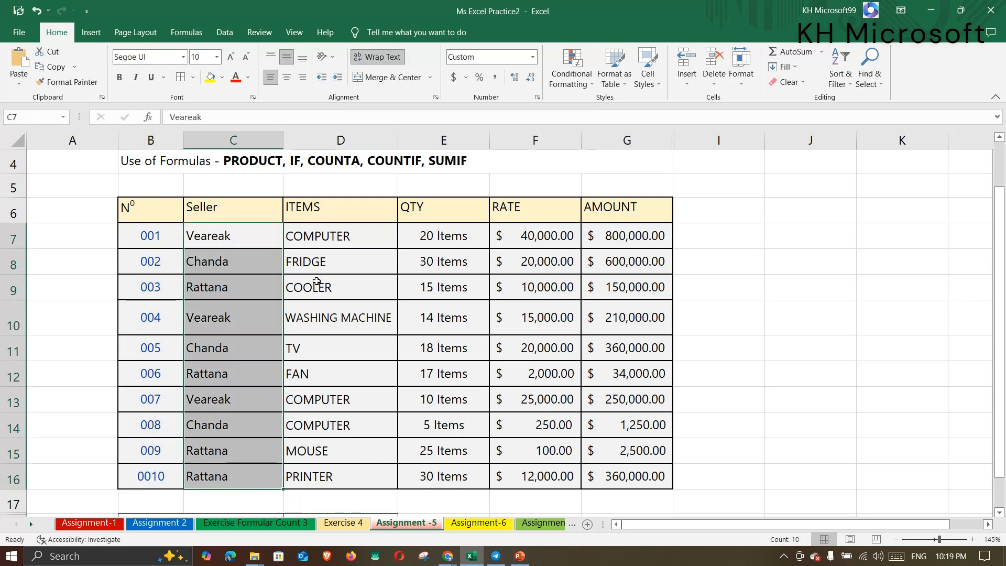
left_click_drag(340, 236, 336, 484)
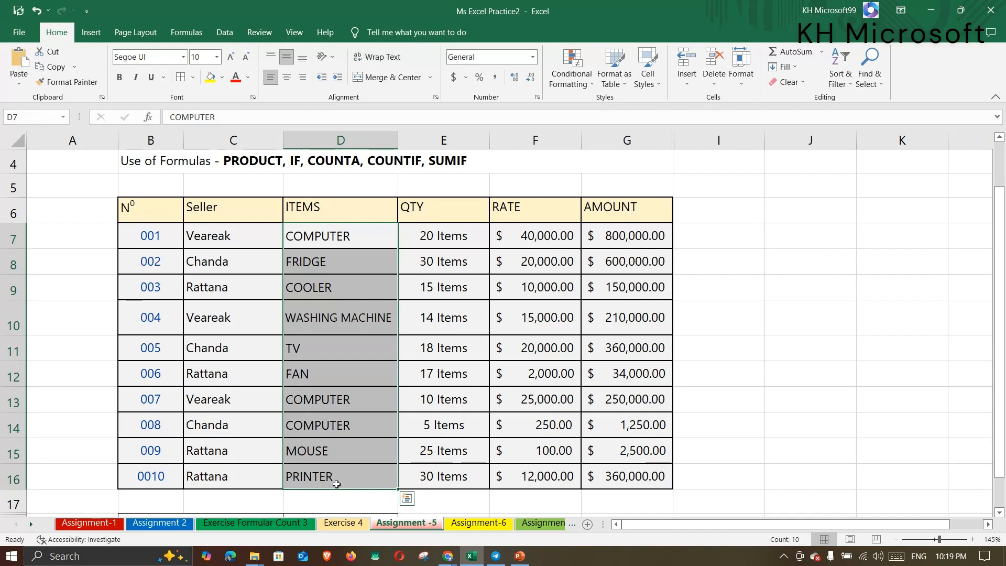
left_click(312, 233)
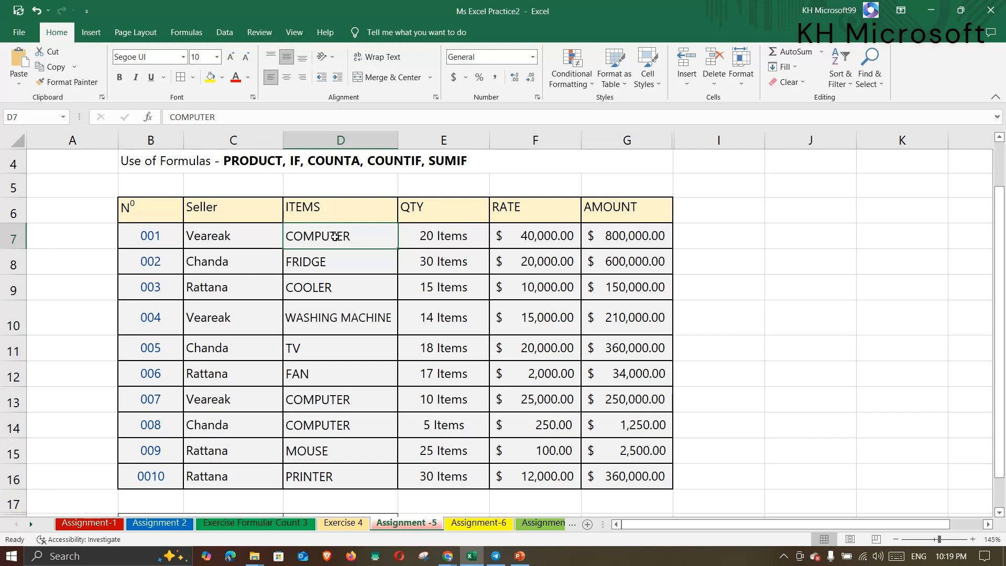
left_click(218, 240)
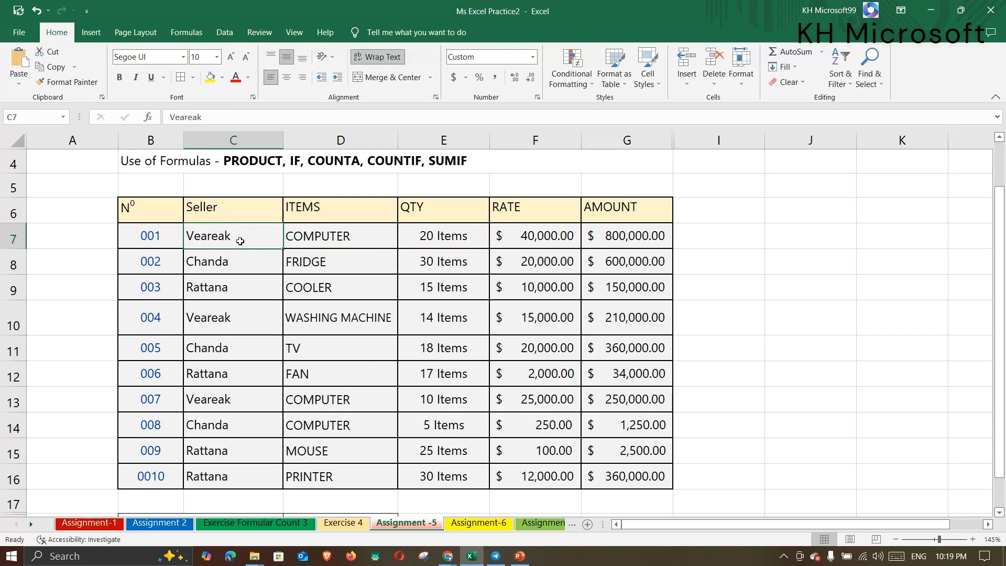
left_click(457, 239)
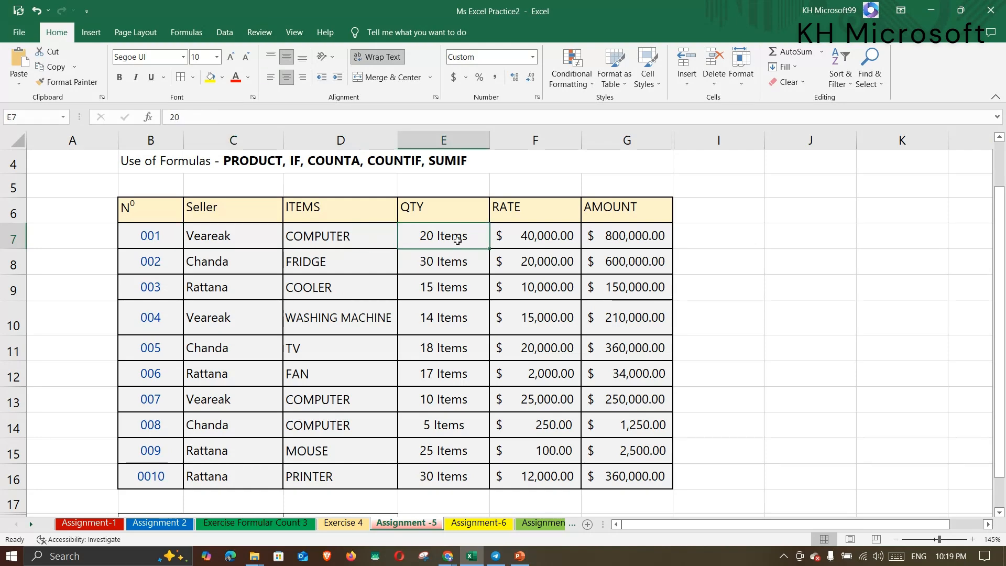
scroll(456, 239, "down", 2)
left_click(354, 379)
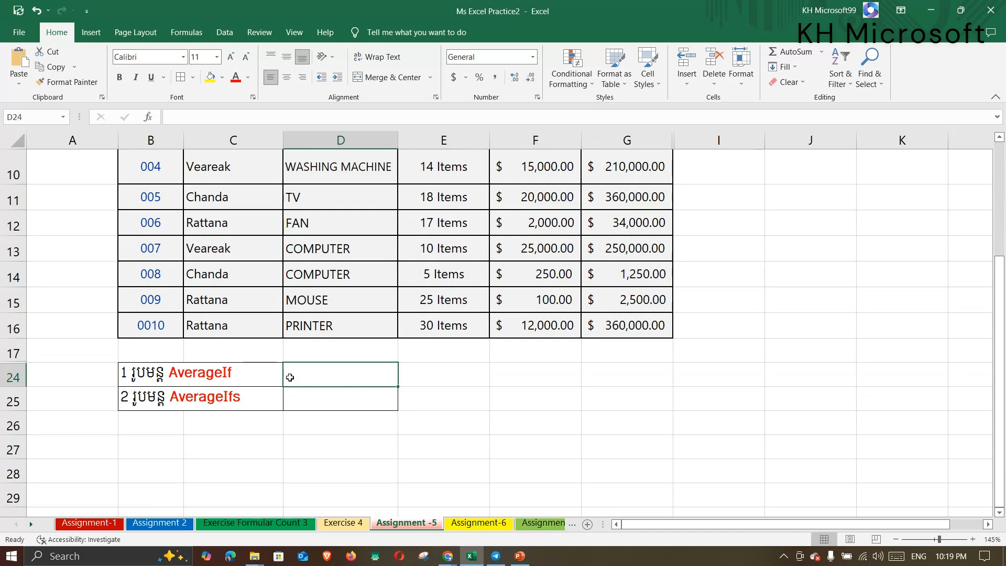
scroll(367, 382, "up", 2)
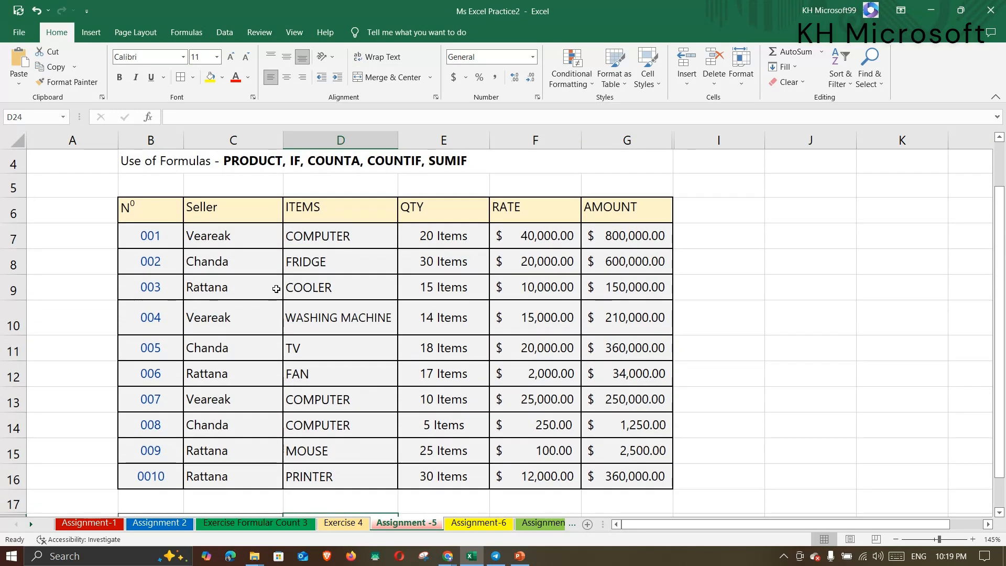
left_click(243, 236)
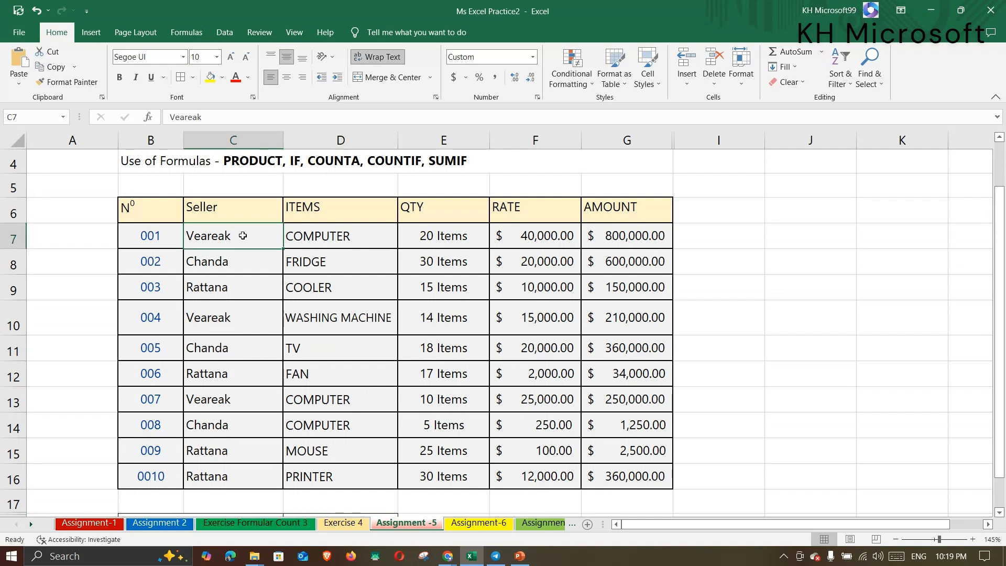
left_click(336, 245)
left_click(454, 234)
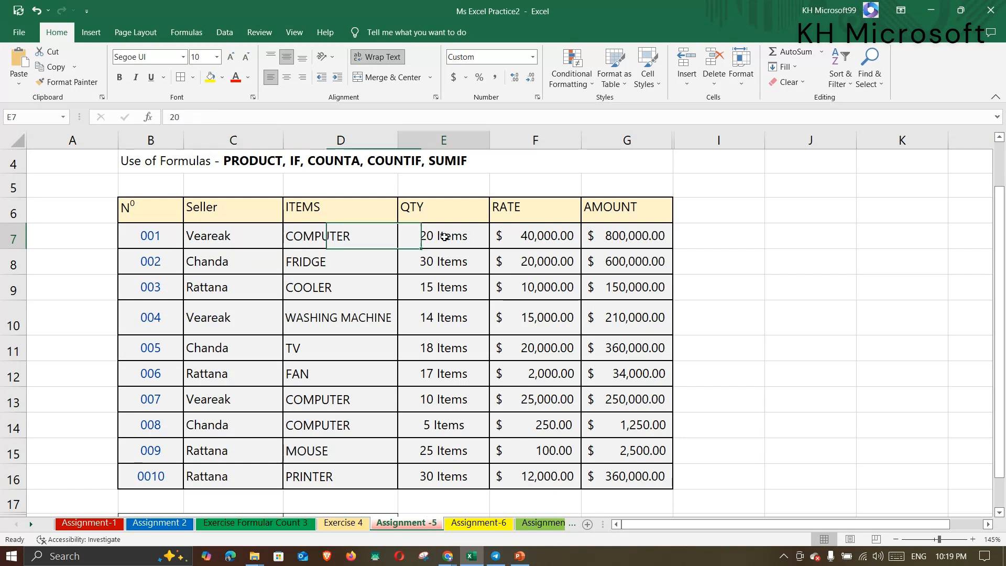
left_click(234, 317)
left_click(459, 322)
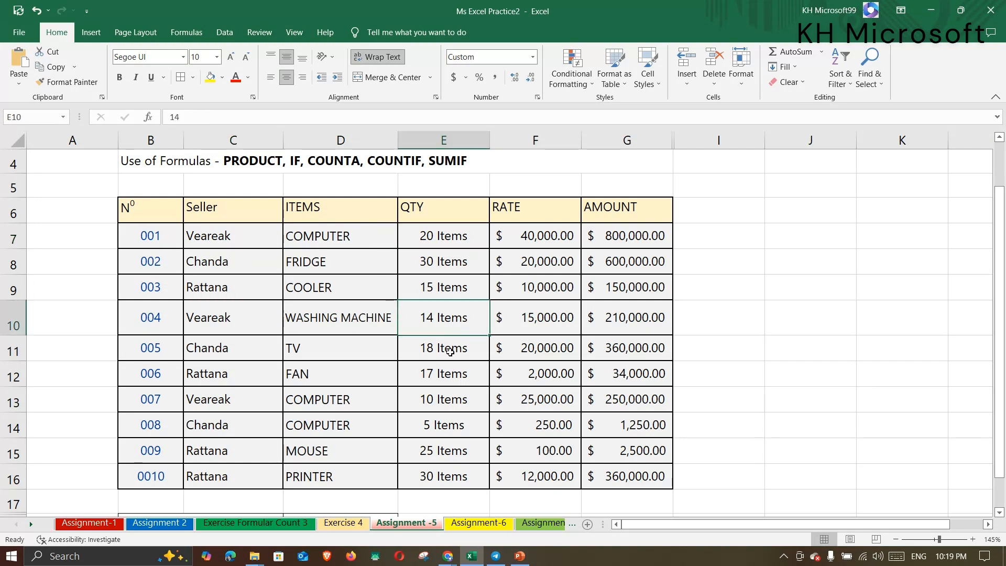
left_click(237, 406)
left_click(435, 403)
scroll(459, 423, "down", 1)
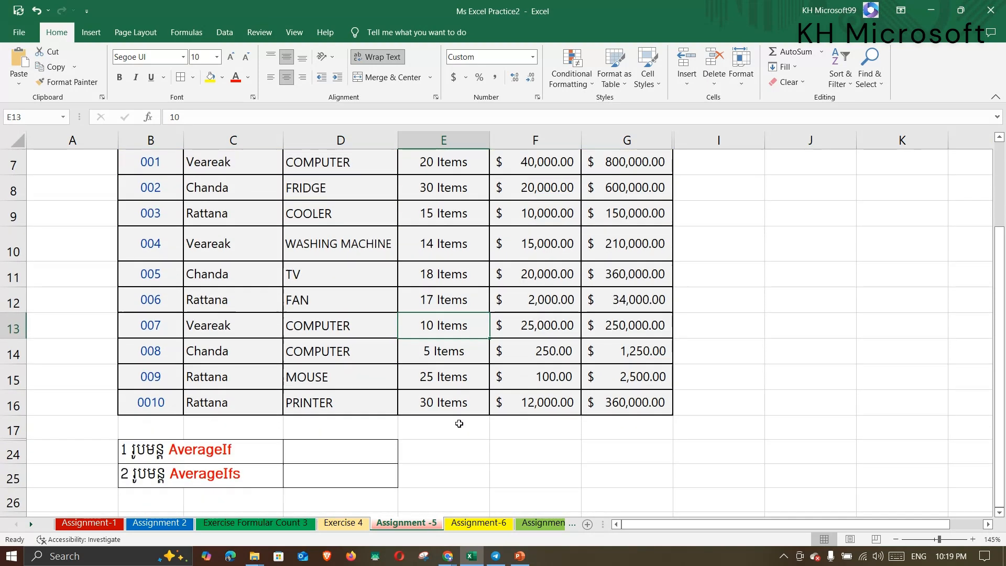
scroll(428, 345, "up", 1)
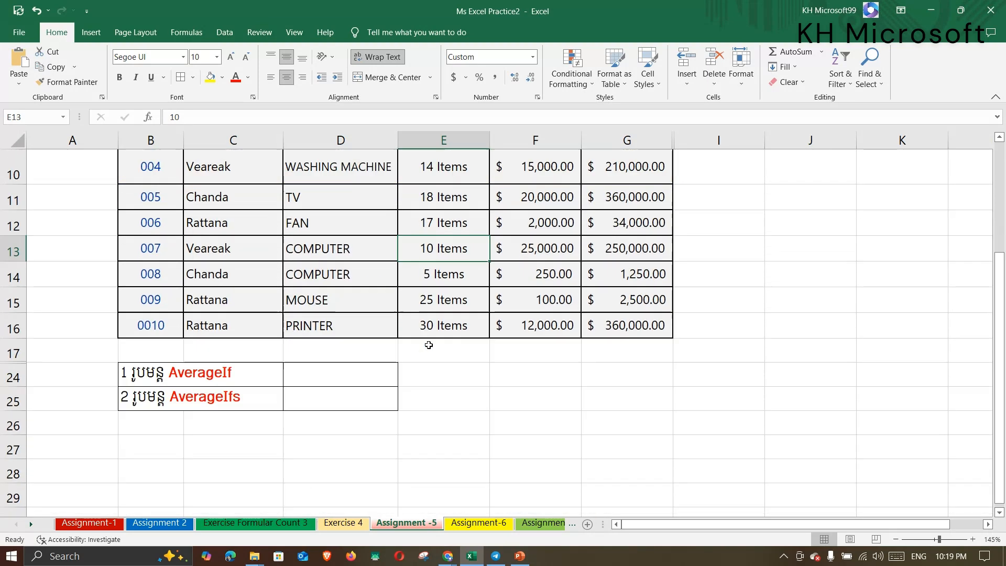
left_click(329, 373)
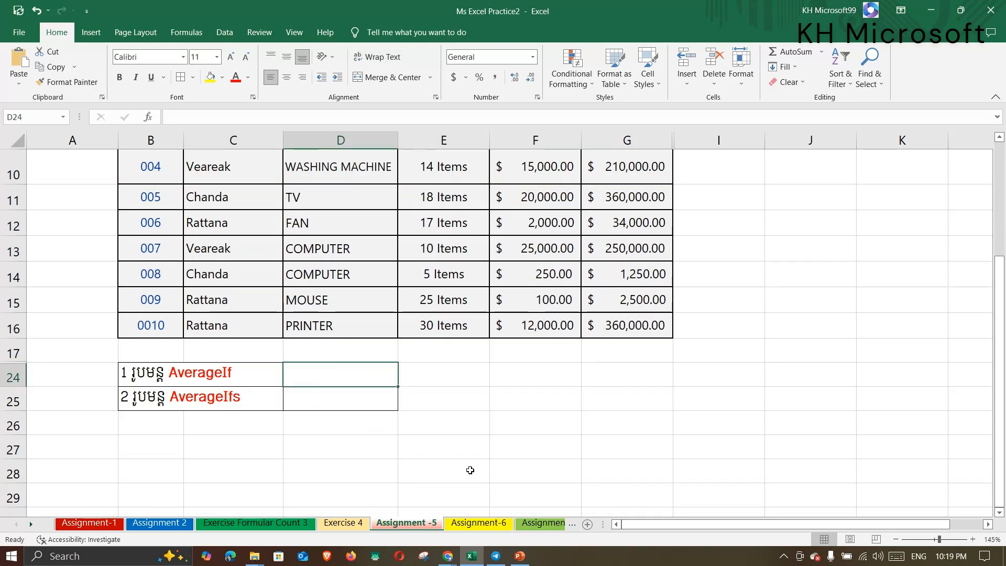
In D24 start =AVERAGEIF( with the Seller cells C7:C16 as the range.
type("=Avera")
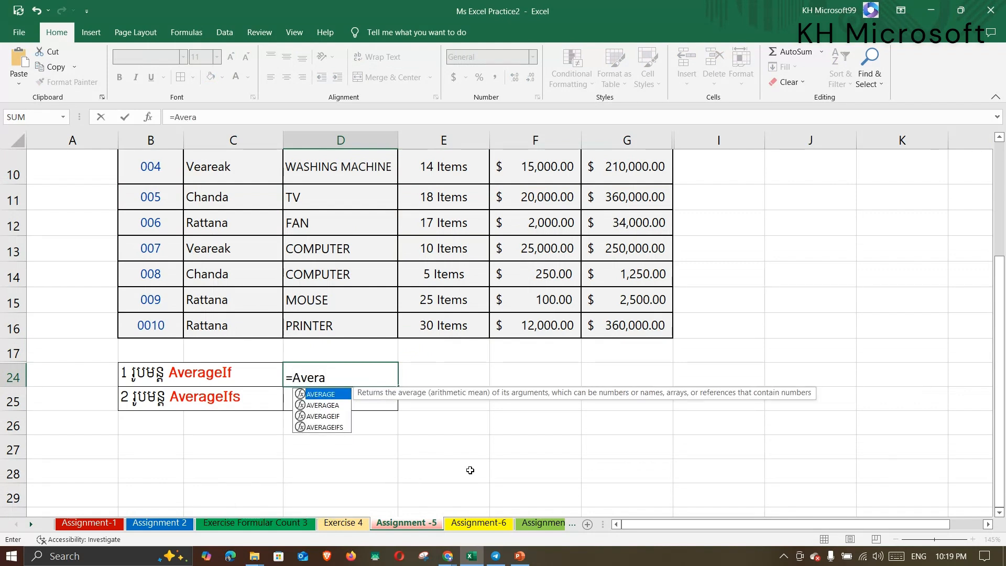
key("Down")
key("Down")
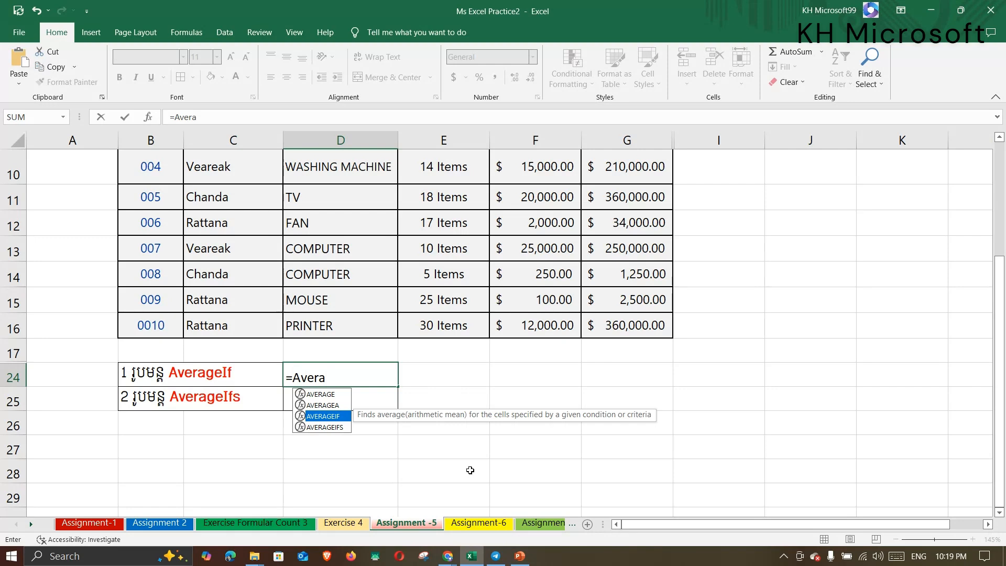
key("Tab")
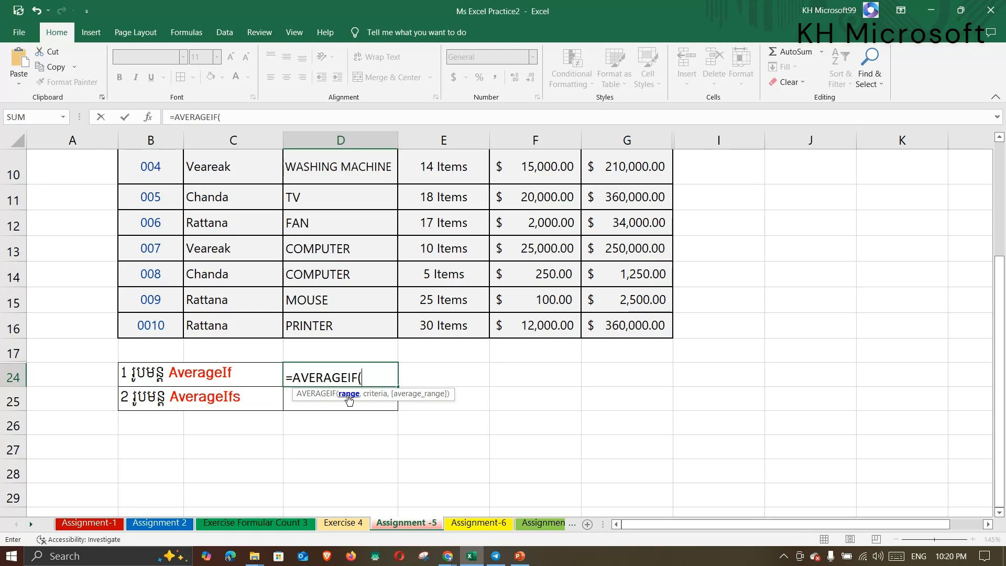
scroll(365, 341, "up", 2)
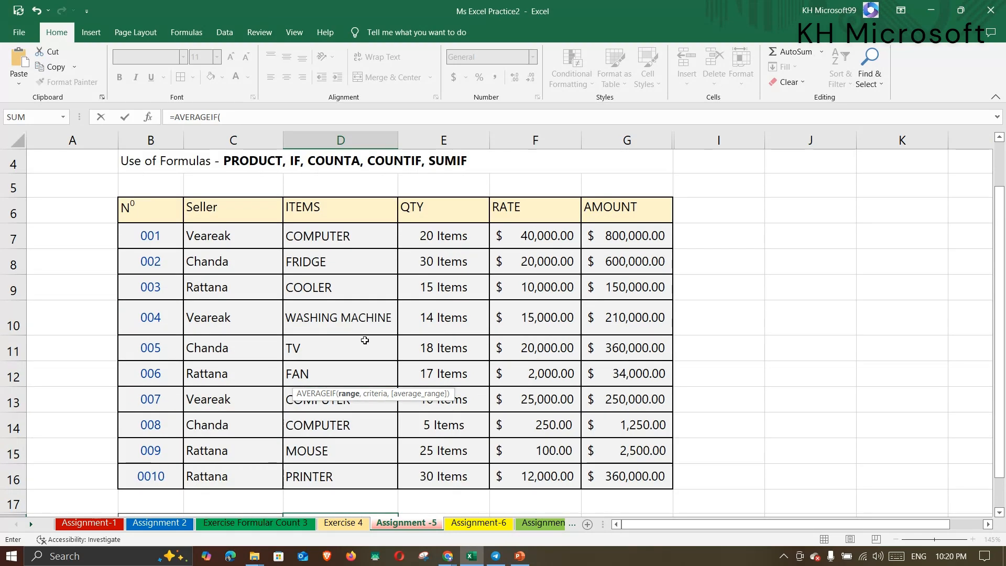
scroll(366, 340, "down", 1)
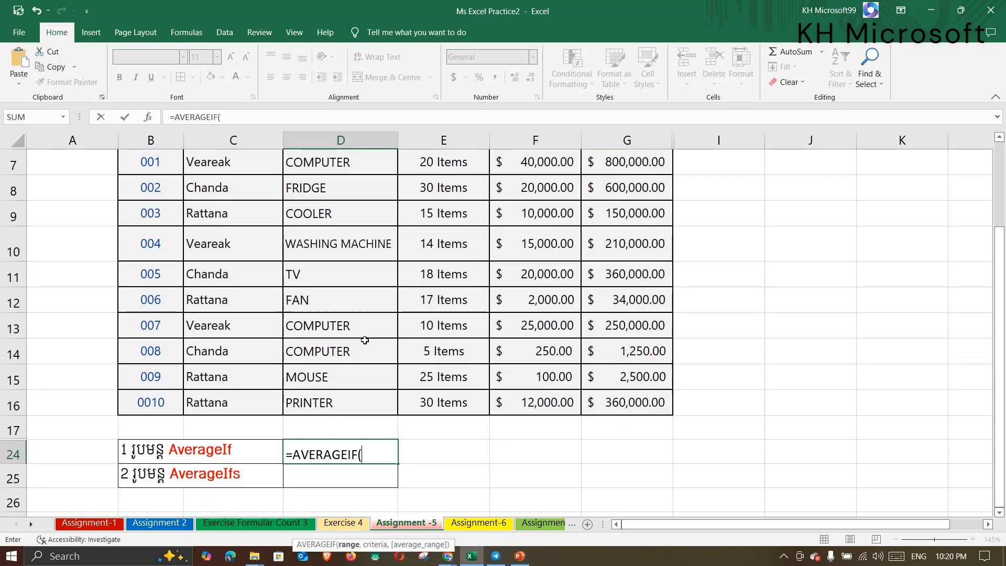
scroll(274, 286, "up", 1)
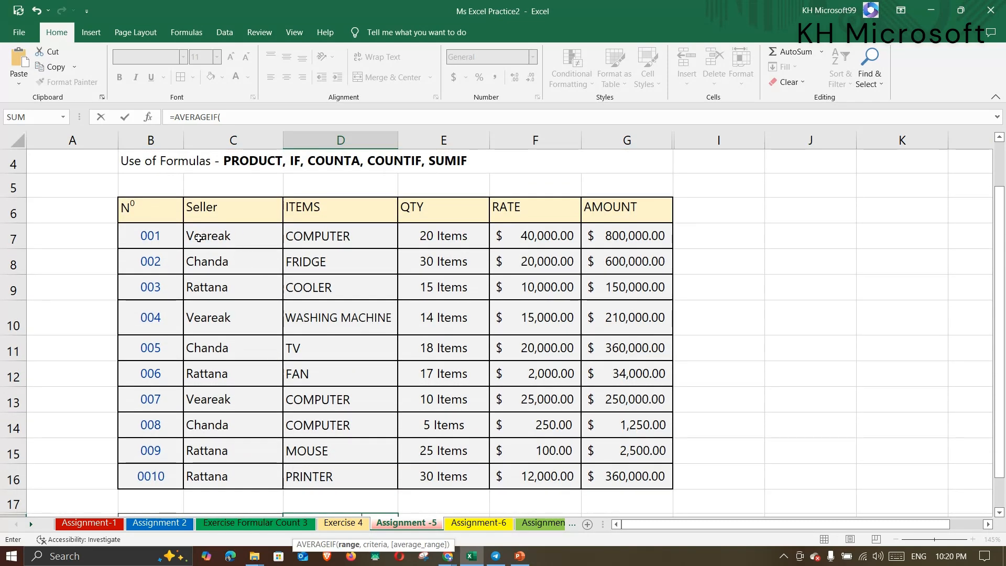
left_click_drag(217, 238, 227, 476)
scroll(224, 329, "down", 1)
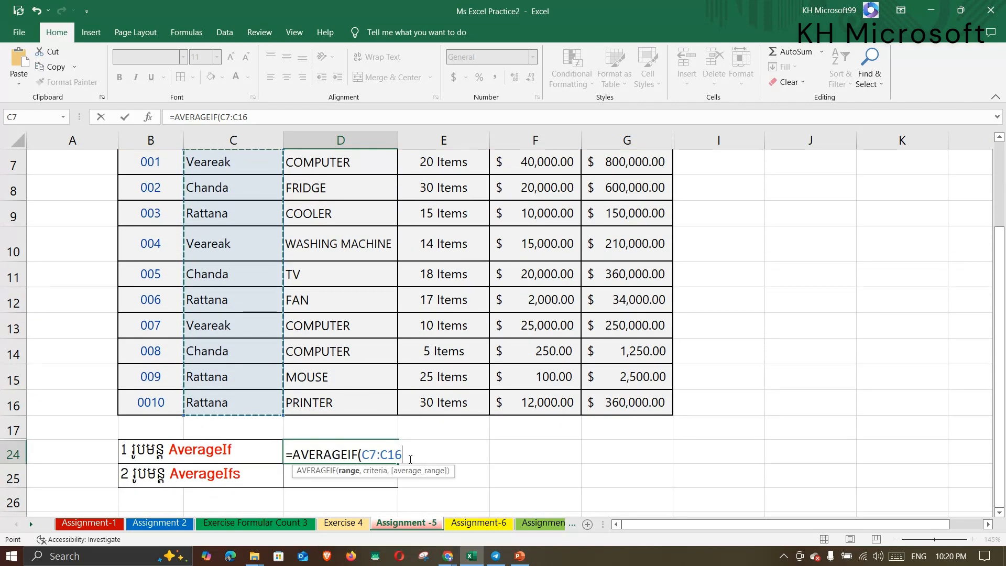
type(",")
Add C7 as the criteria and E7:E16 as the average range, closing the parenthesis.
scroll(410, 458, "down", 2)
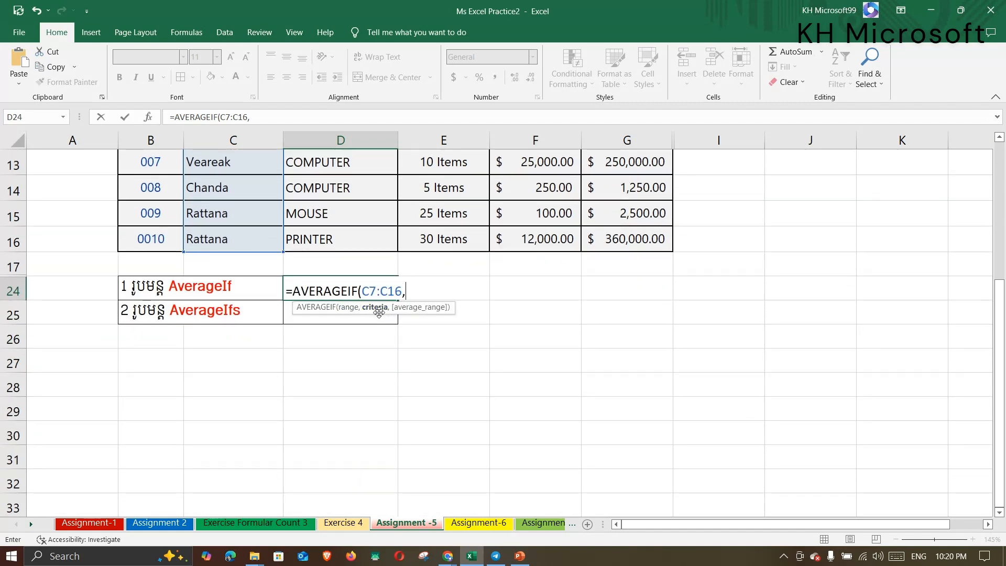
scroll(417, 298, "up", 3)
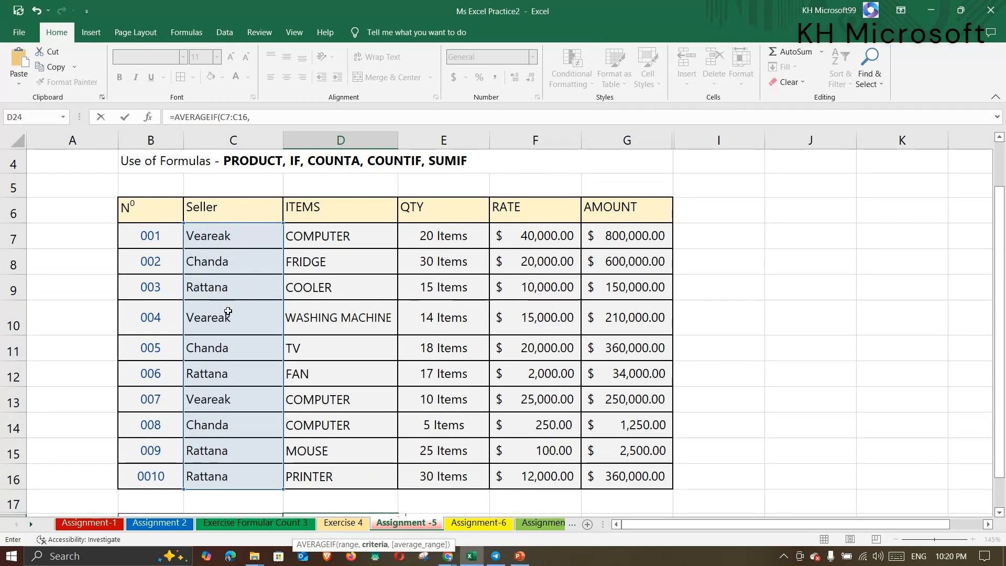
scroll(229, 311, "down", 2)
scroll(197, 272, "up", 2)
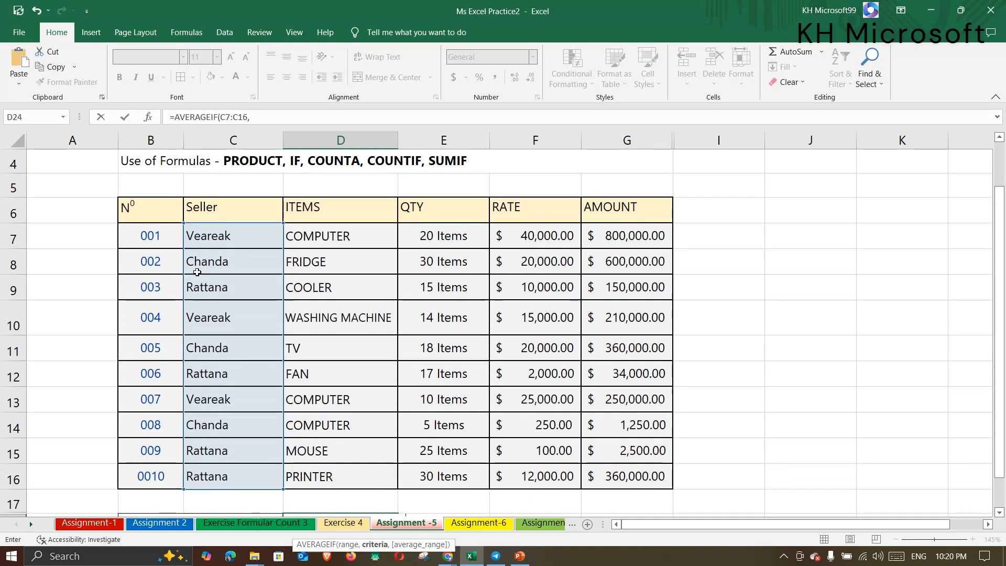
left_click(241, 239)
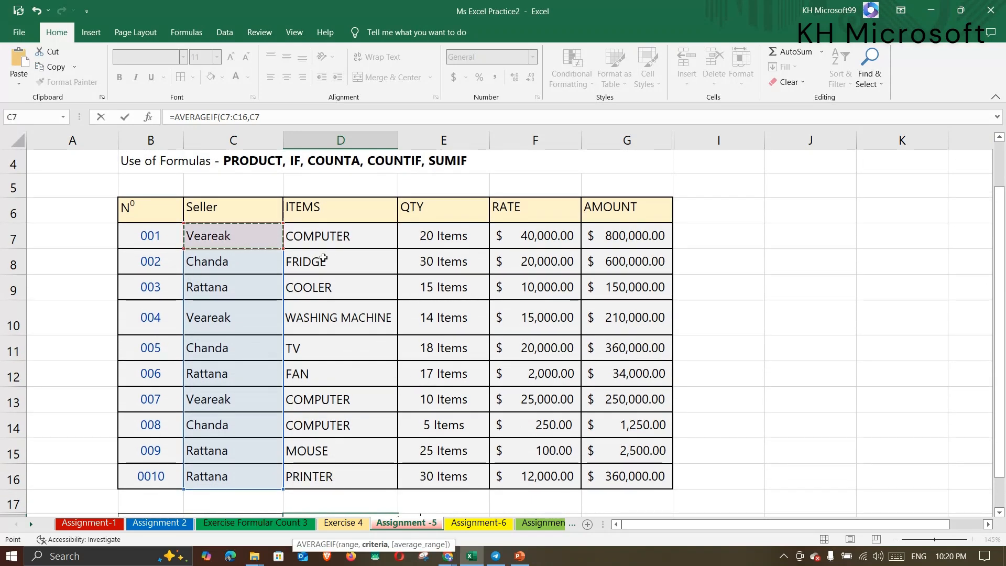
scroll(408, 276, "down", 2)
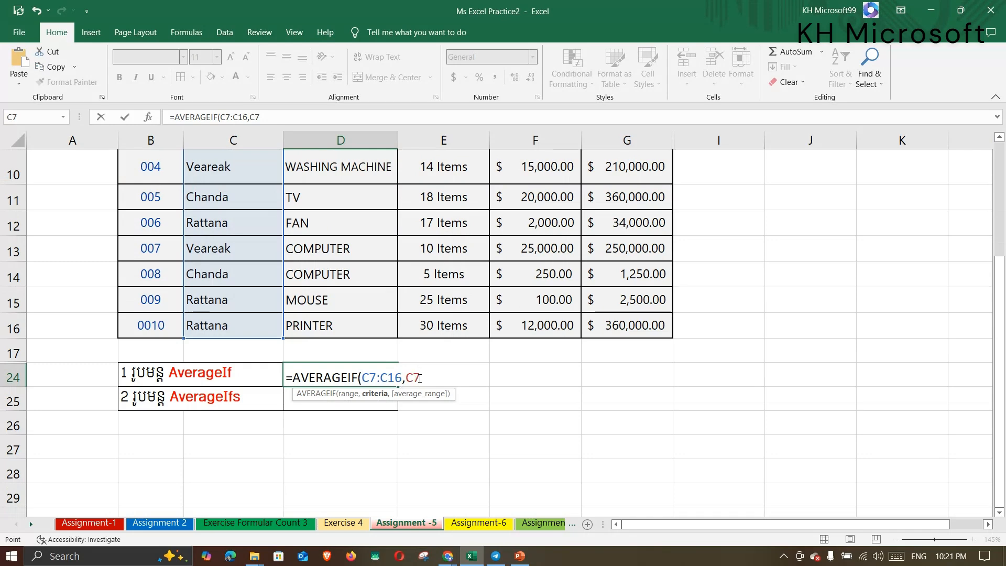
scroll(442, 375, "up", 2)
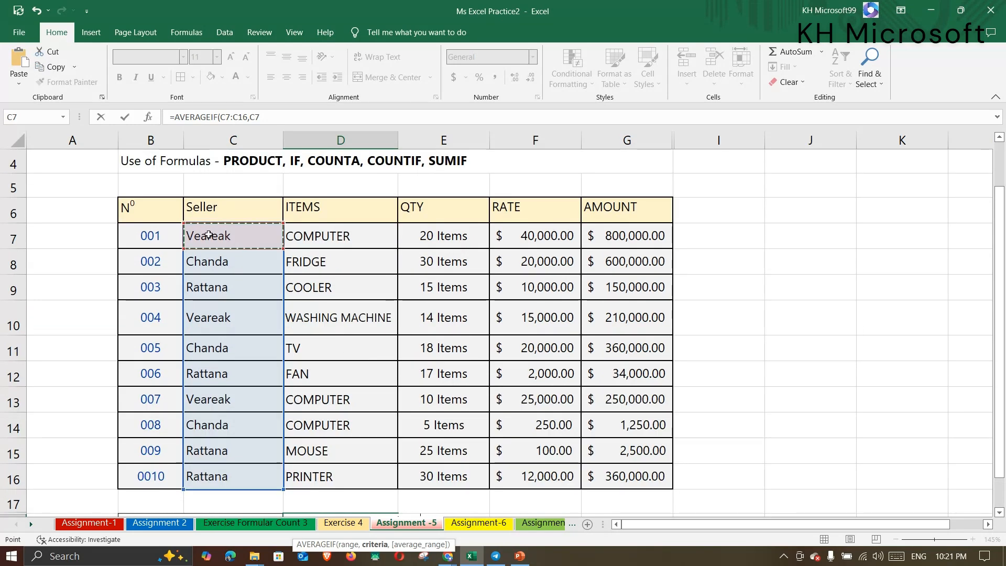
scroll(434, 367, "down", 2)
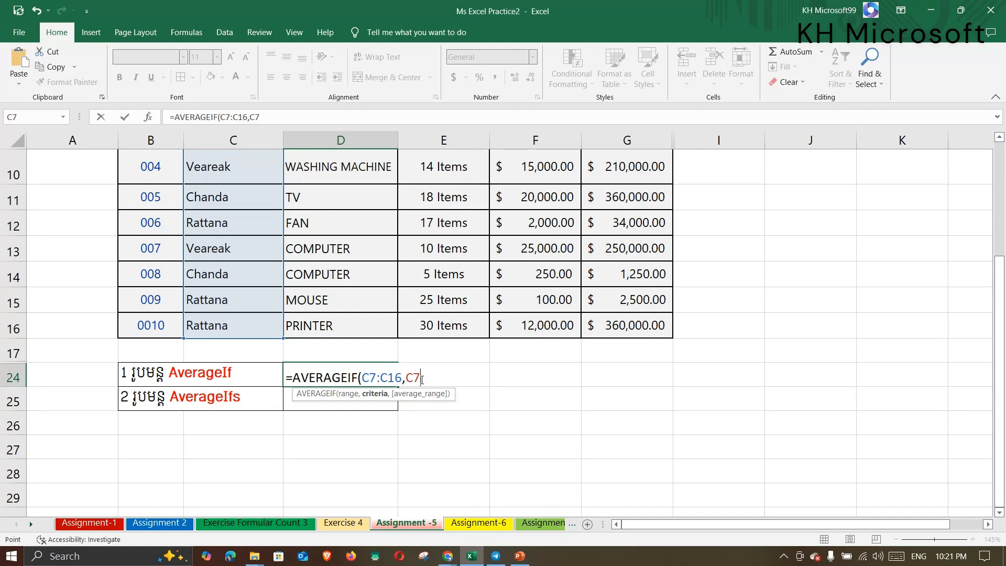
type(",")
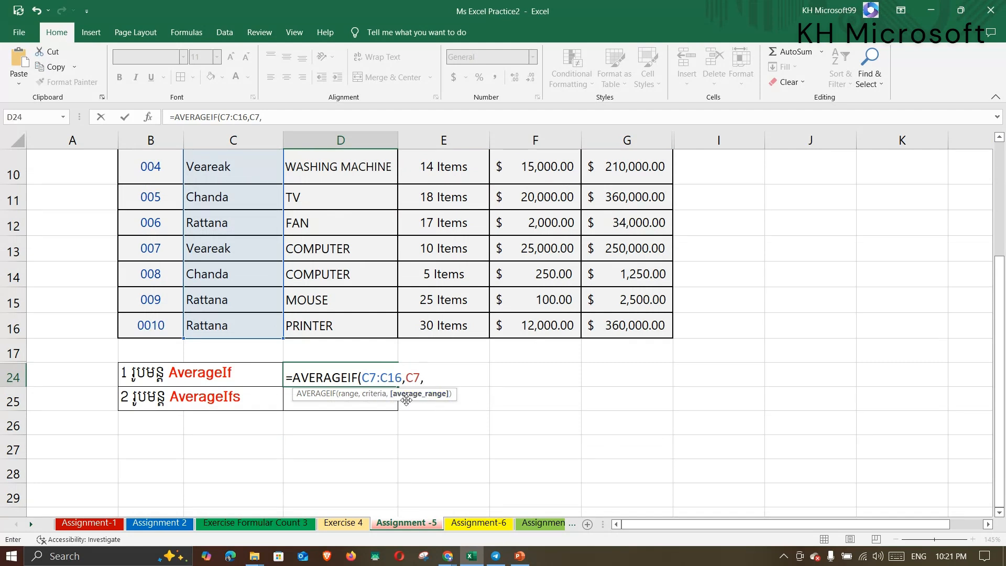
scroll(438, 401, "up", 2)
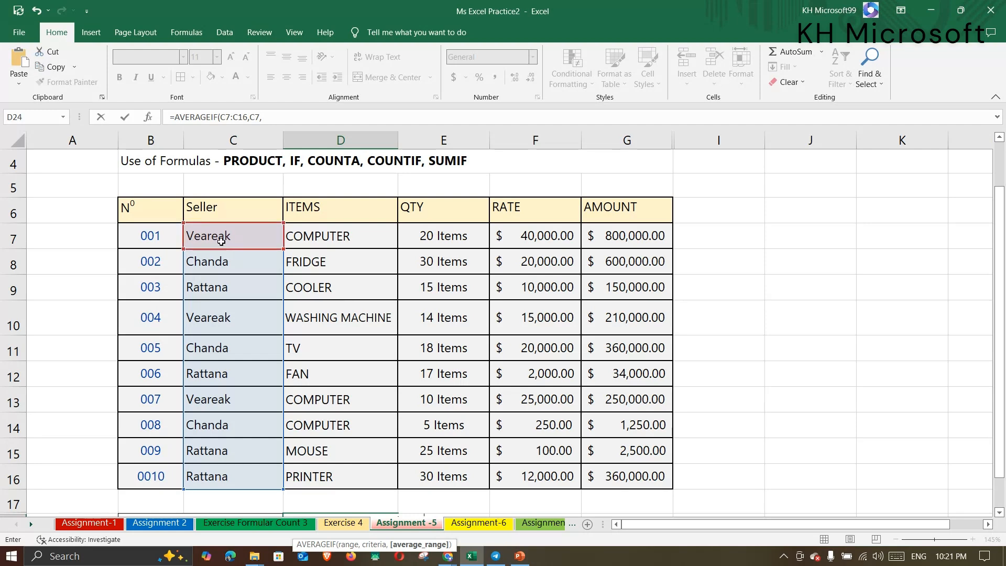
left_click_drag(442, 235, 438, 476)
scroll(490, 381, "down", 2)
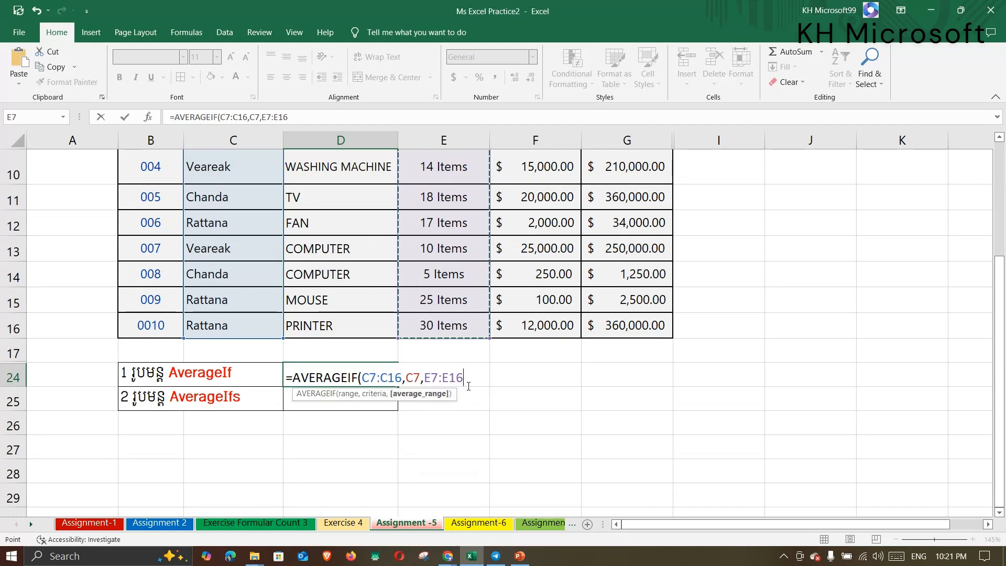
type(")")
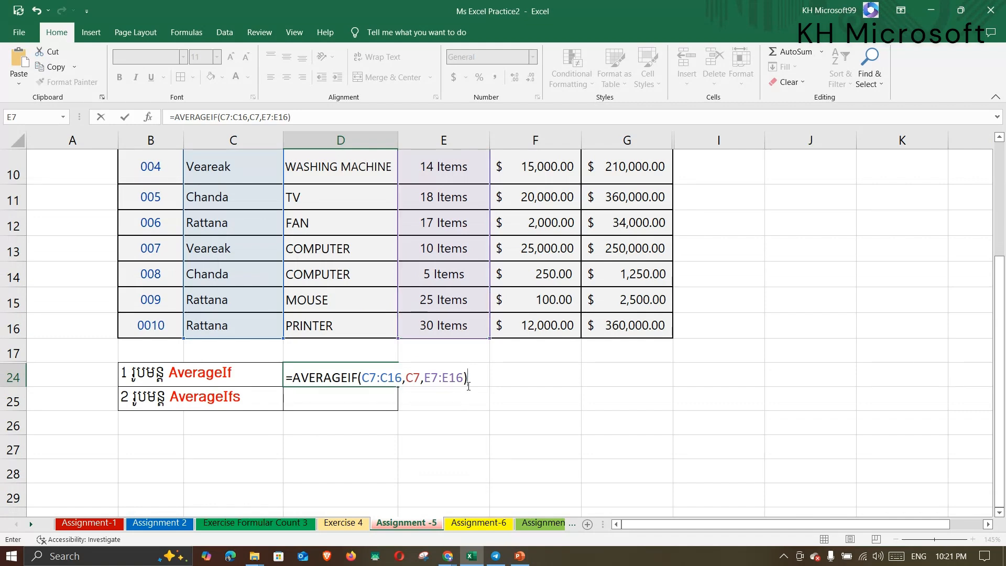
key("Return")
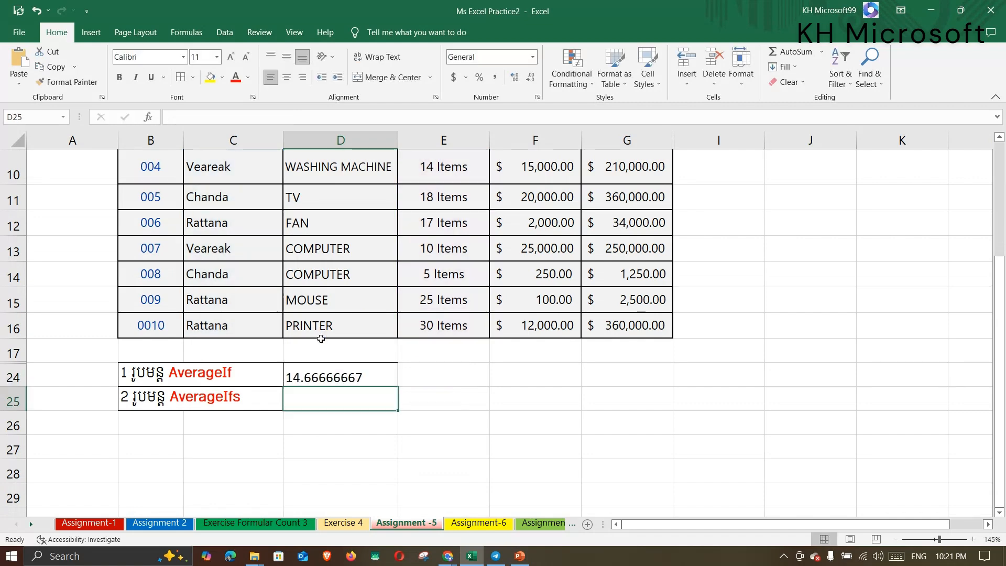
left_click(327, 376)
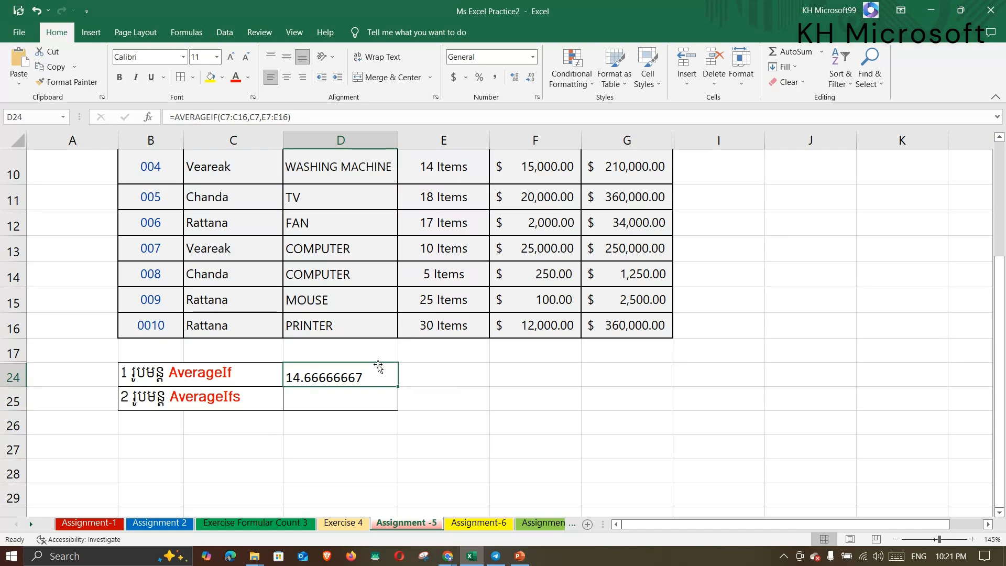
scroll(378, 365, "up", 1)
scroll(379, 365, "up", 1)
left_click_drag(236, 236, 431, 231)
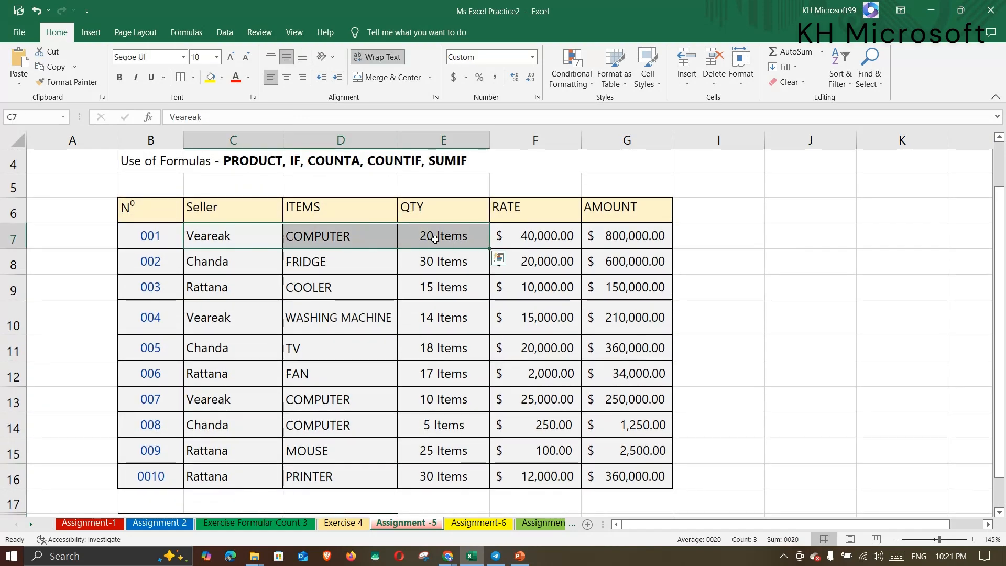
left_click(435, 238)
scroll(434, 238, "down", 1)
left_click(224, 250)
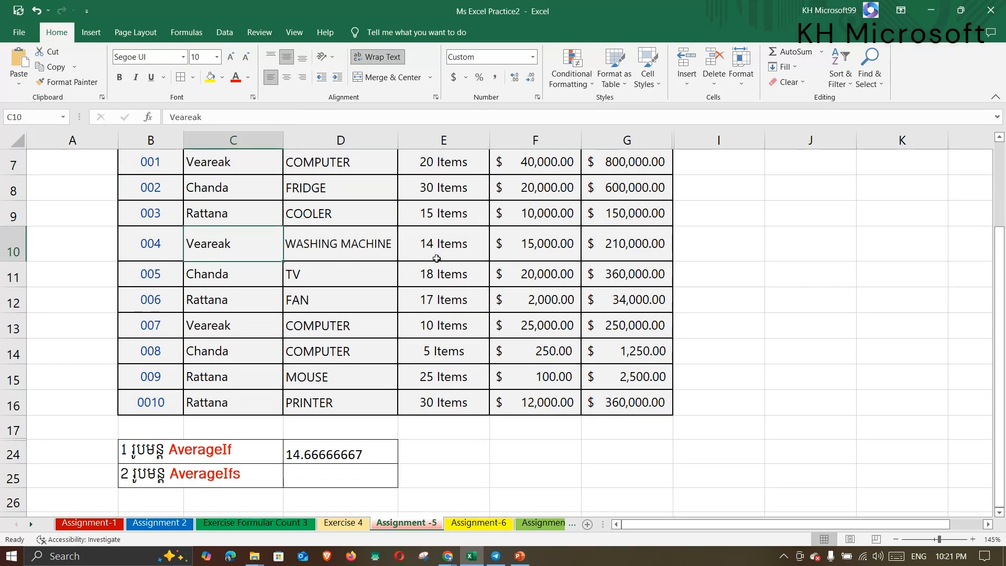
left_click(436, 252)
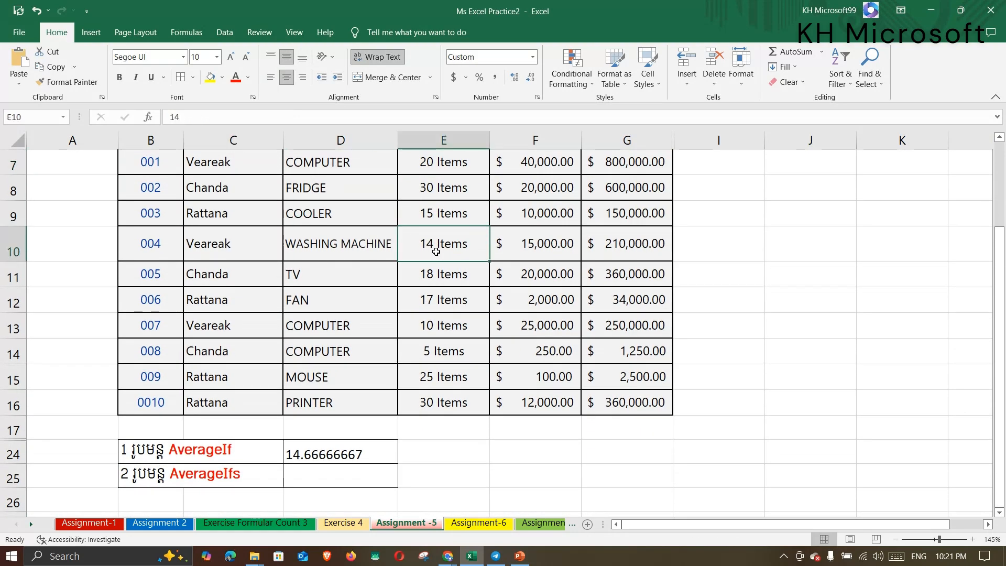
left_click(239, 329)
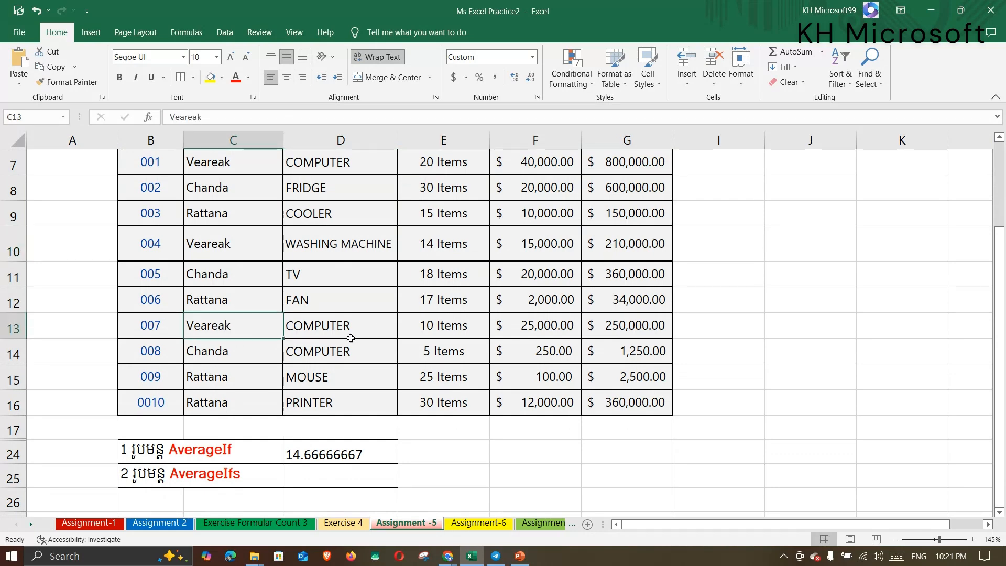
left_click(435, 329)
scroll(440, 334, "up", 1)
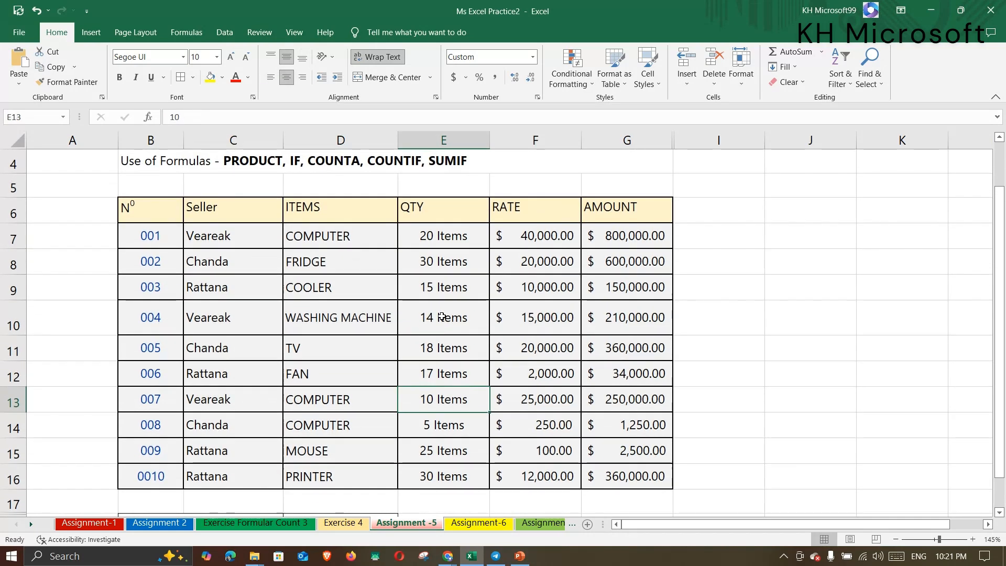
left_click(445, 238)
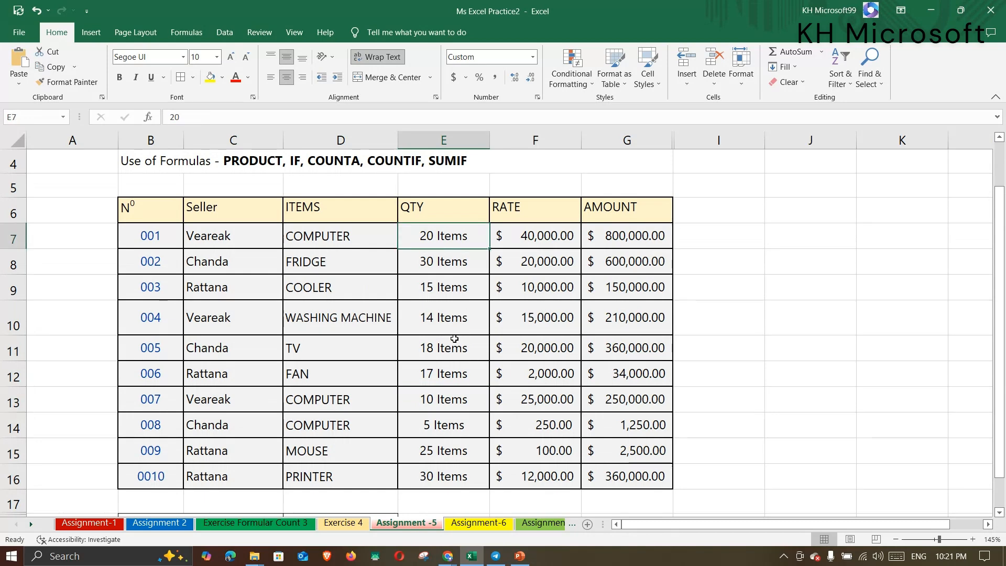
left_click(442, 323)
scroll(446, 323, "down", 2)
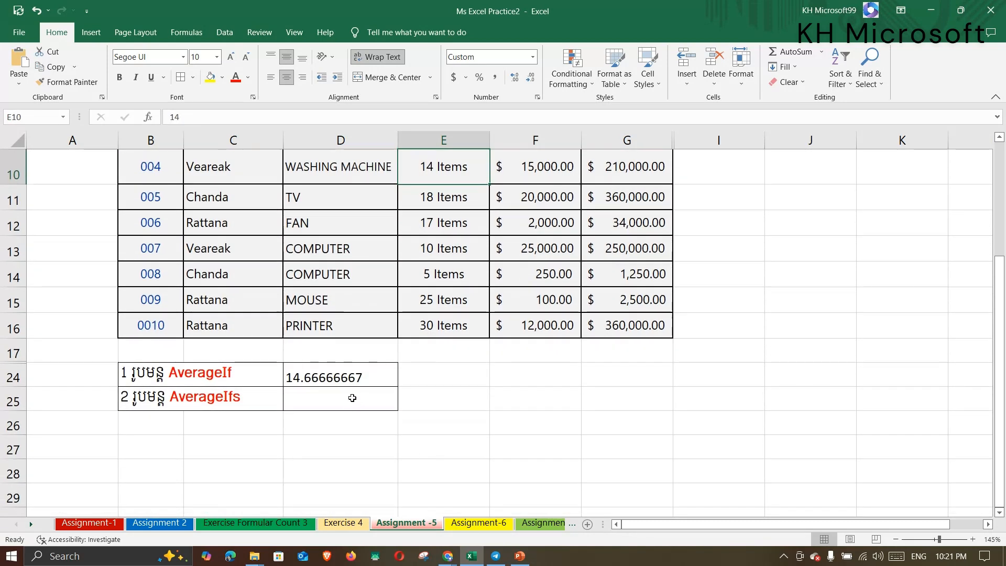
left_click(354, 381)
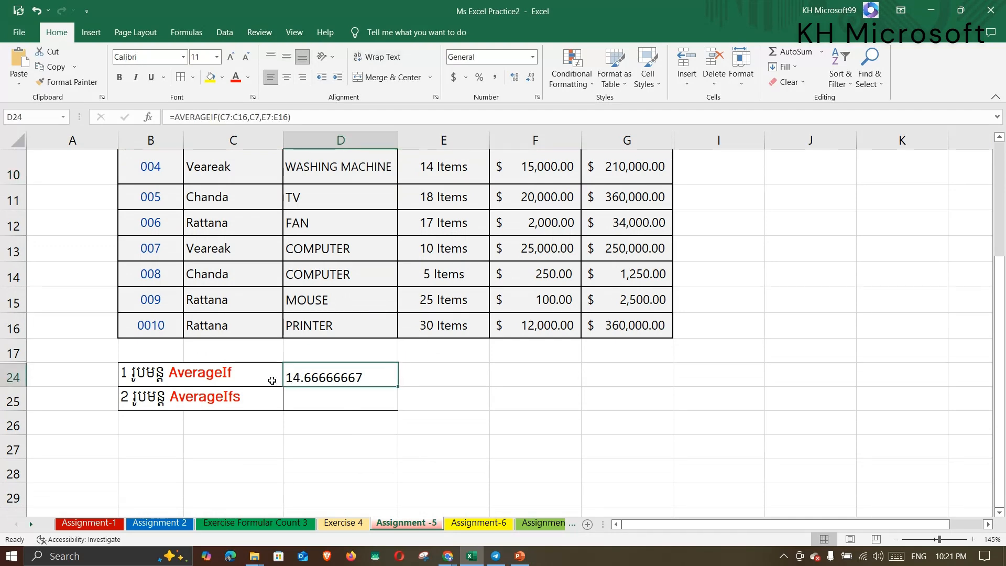
left_click(348, 395)
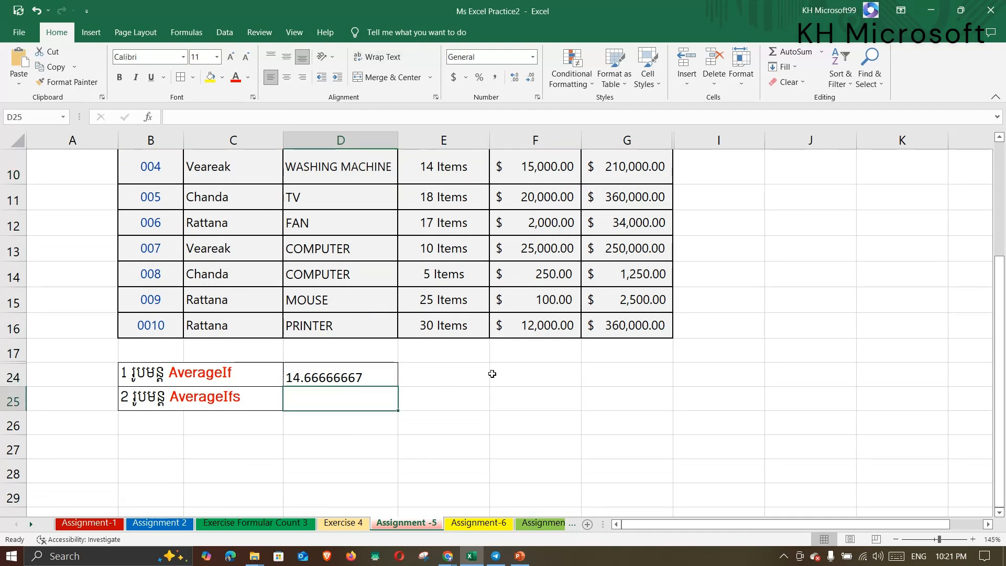
scroll(487, 373, "up", 2)
scroll(470, 372, "down", 1)
scroll(367, 314, "up", 1)
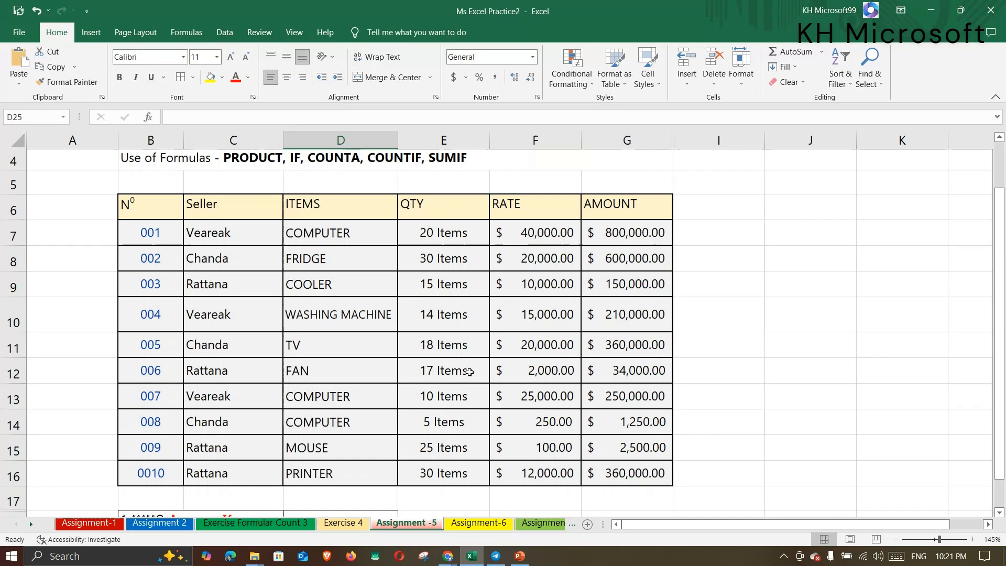
scroll(325, 303, "down", 1)
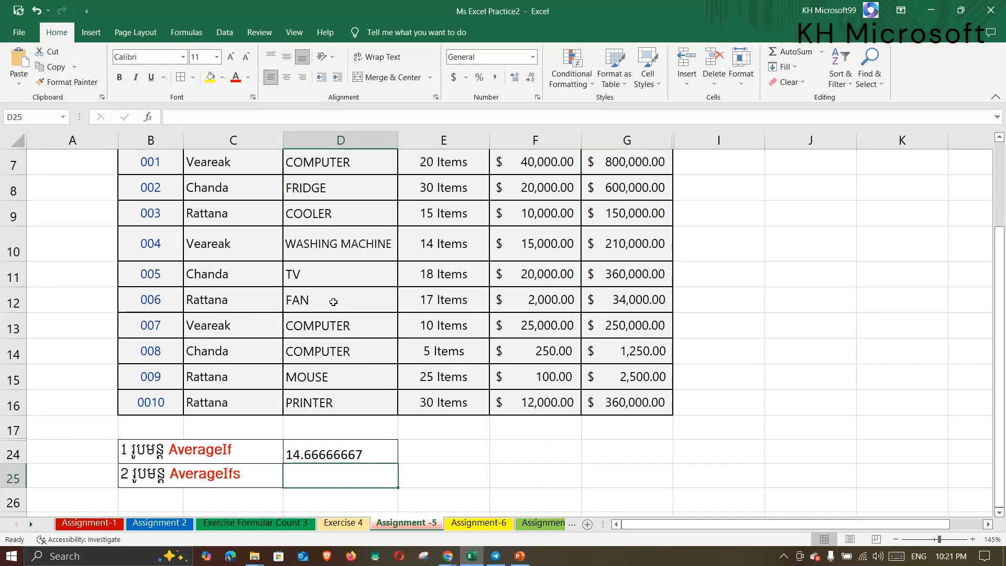
scroll(305, 443, "down", 1)
scroll(306, 442, "down", 1)
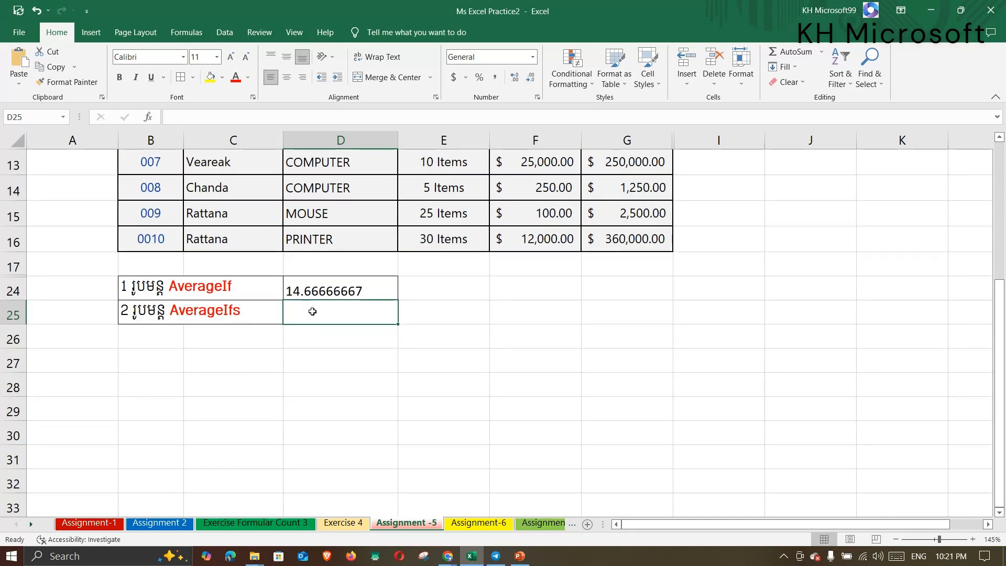
Start =AVERAGEIFS in D25 with the QTY cells E7:E16 as the average range.
type("=")
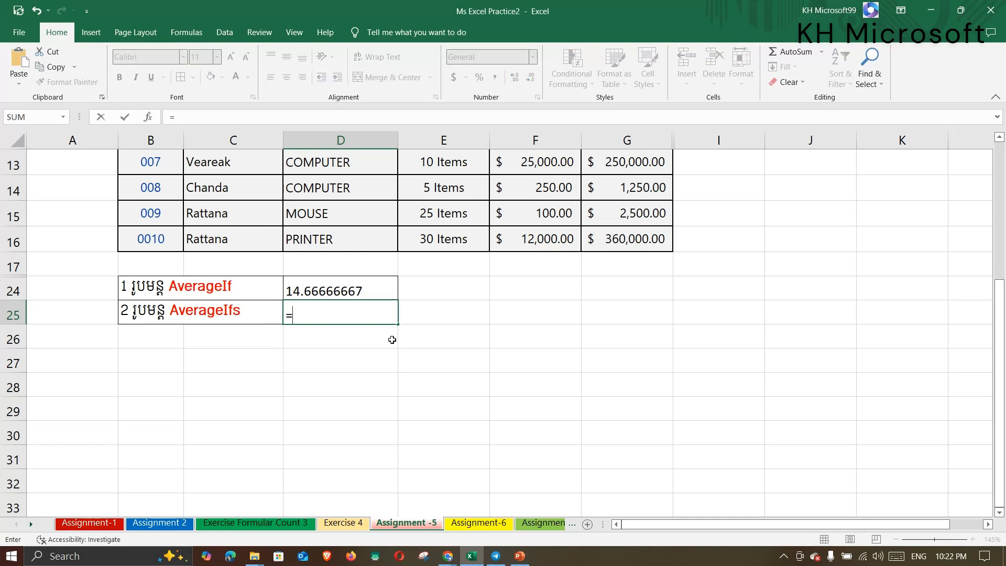
type("Averag")
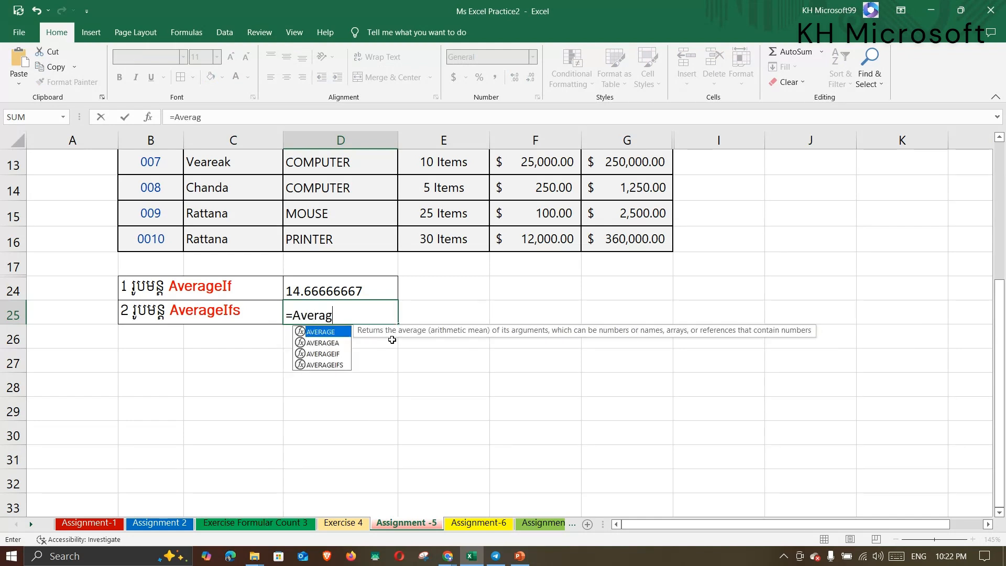
key("Down")
key("Down")
key("Down")
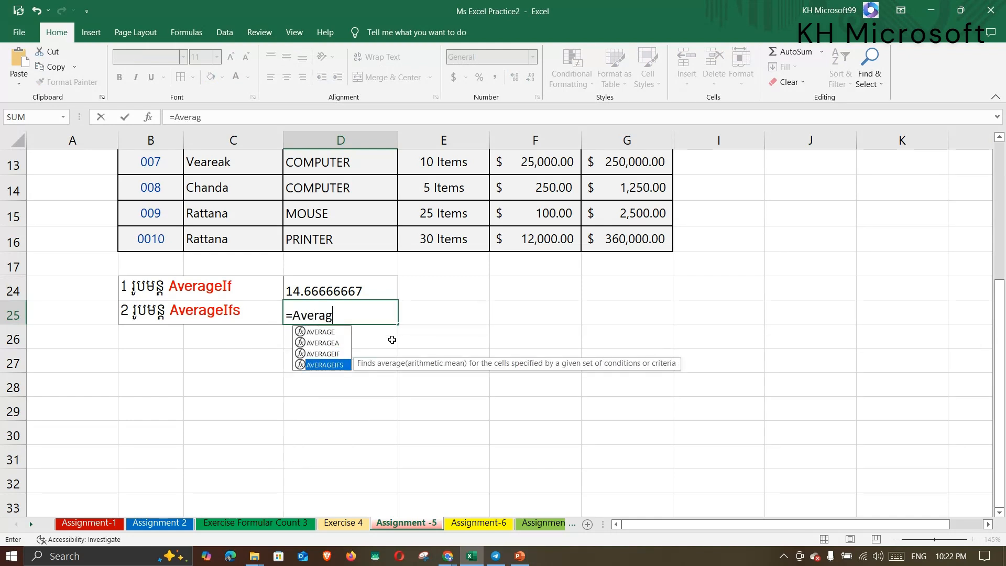
key("Tab")
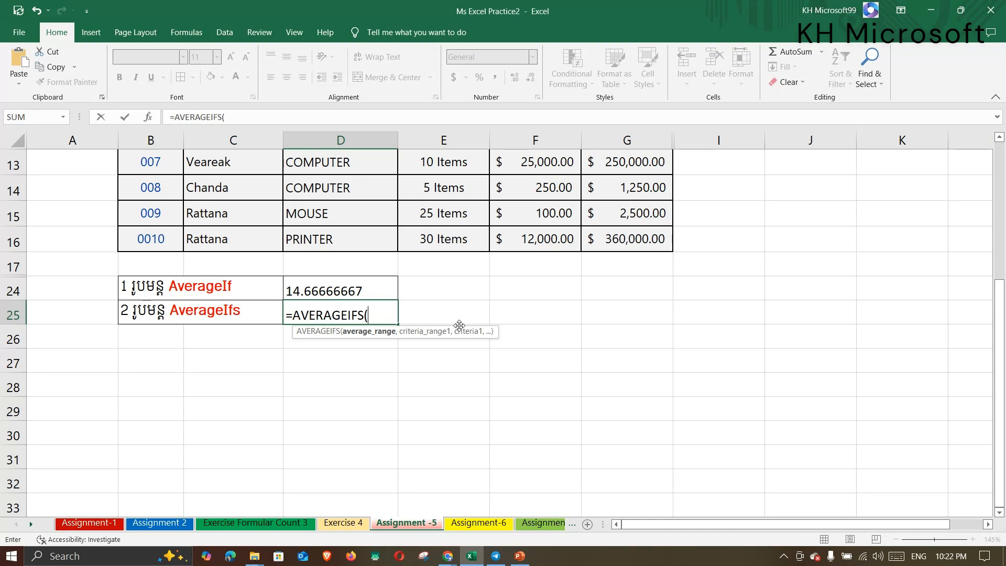
scroll(459, 325, "up", 4)
scroll(586, 308, "down", 2)
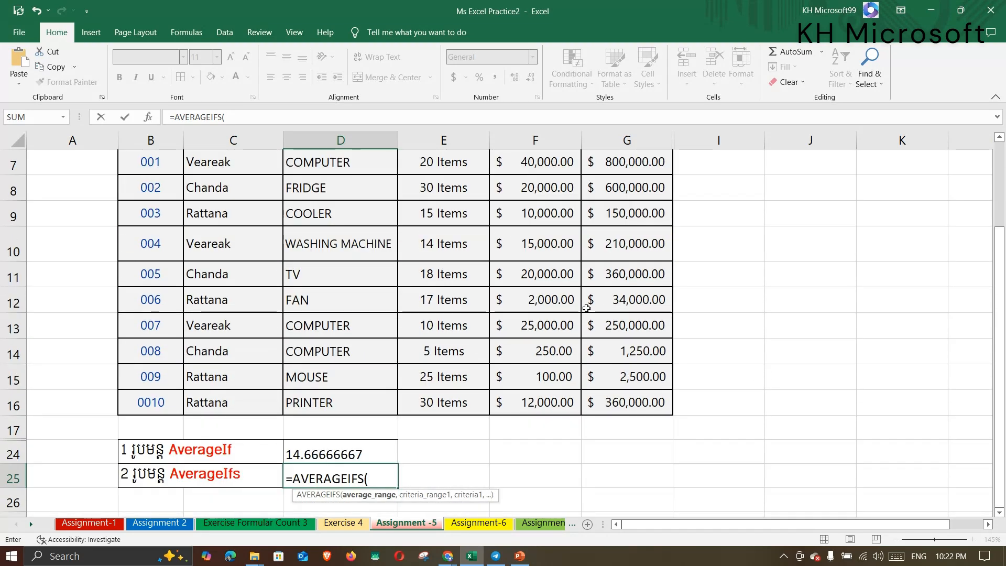
scroll(587, 308, "up", 1)
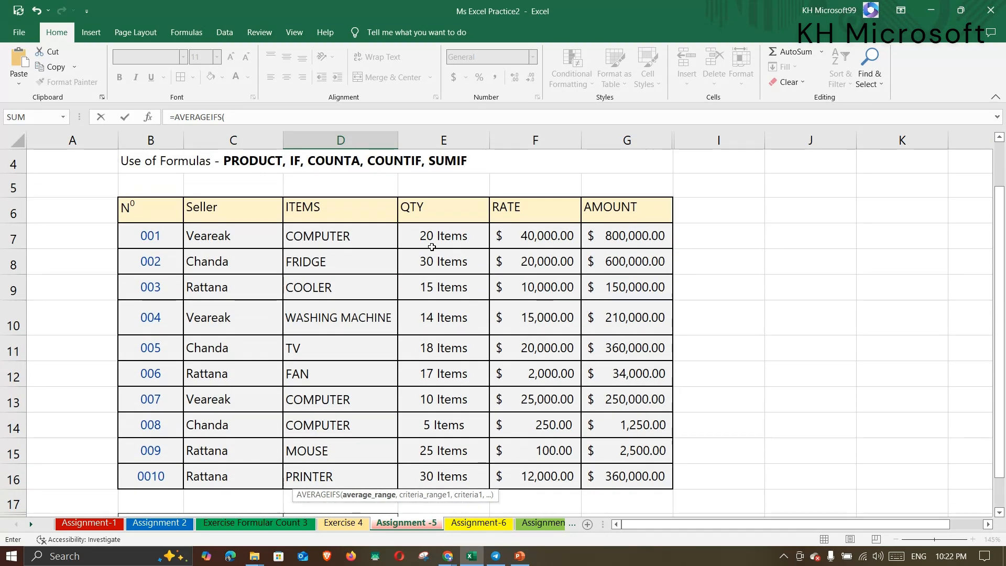
left_click_drag(440, 237, 447, 476)
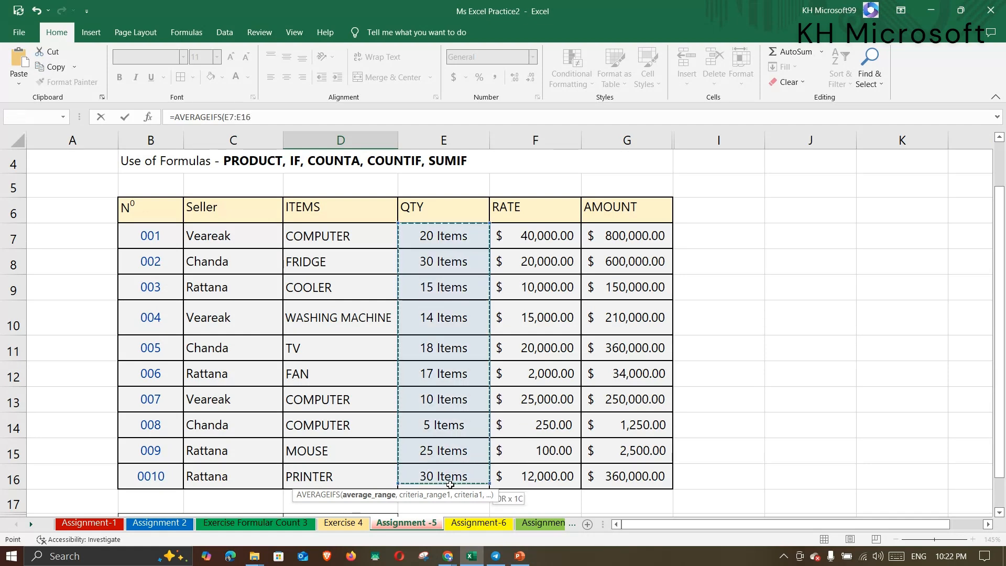
scroll(466, 403, "down", 2)
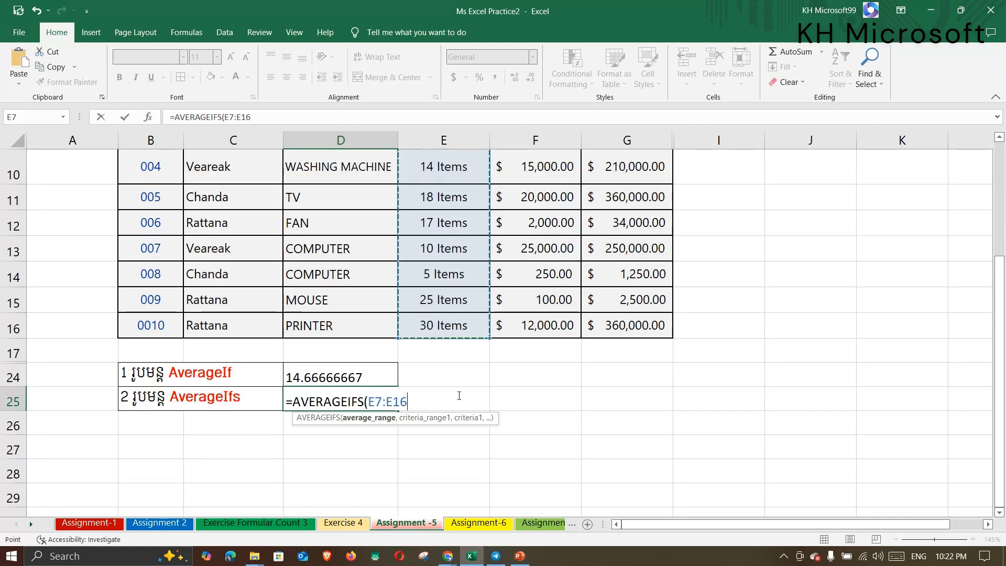
type(",")
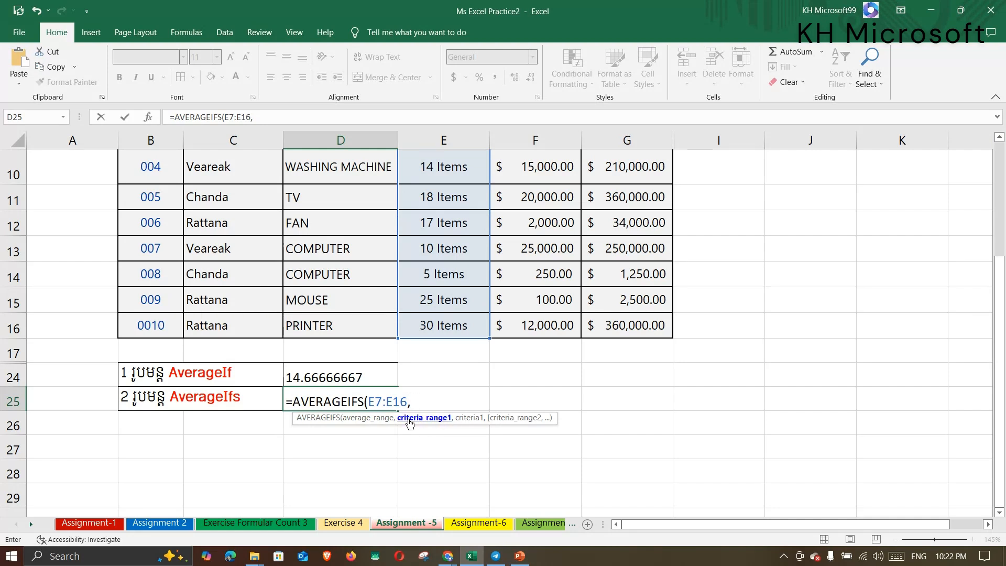
Add the Seller range C7:C16 with the seller in C7 as the first criterion.
scroll(458, 288, "up", 1)
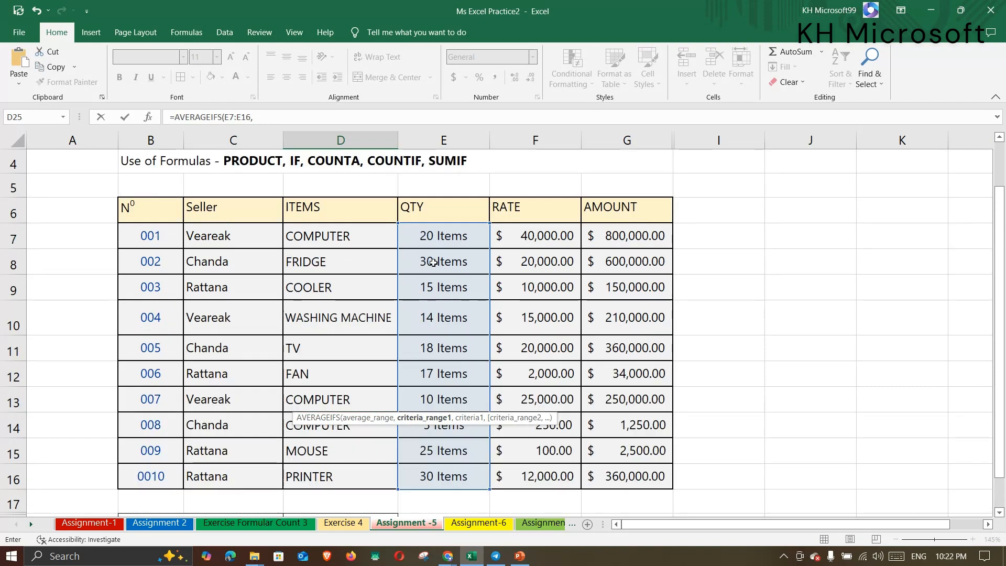
scroll(419, 483, "down", 2)
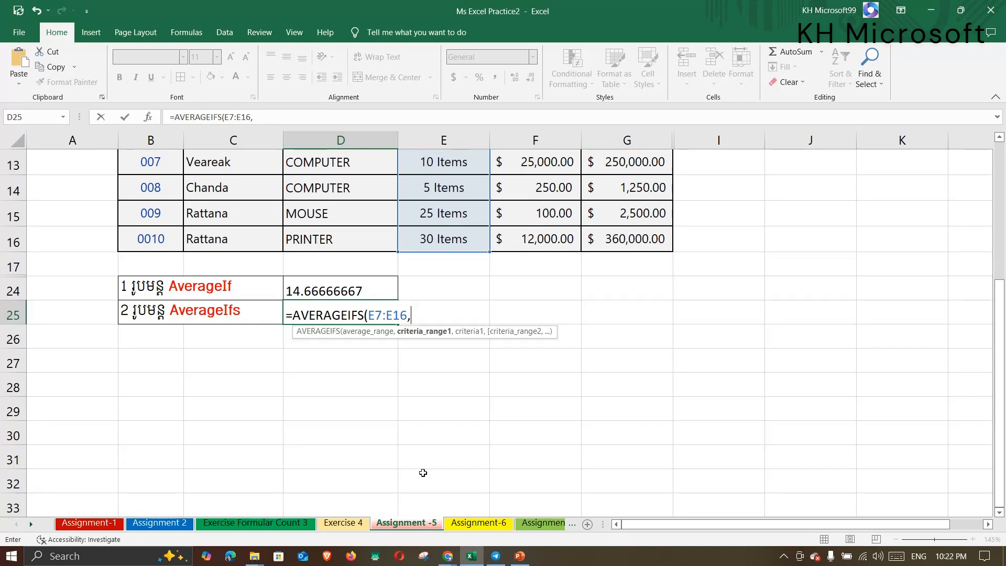
scroll(423, 315, "up", 2)
scroll(422, 316, "down", 2)
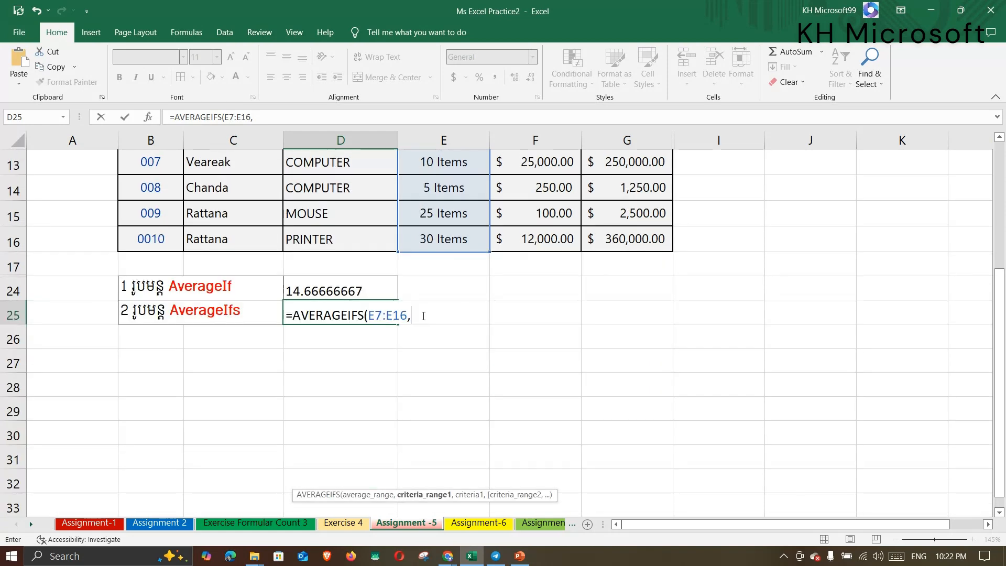
scroll(408, 314, "up", 3)
left_click_drag(220, 228, 233, 476)
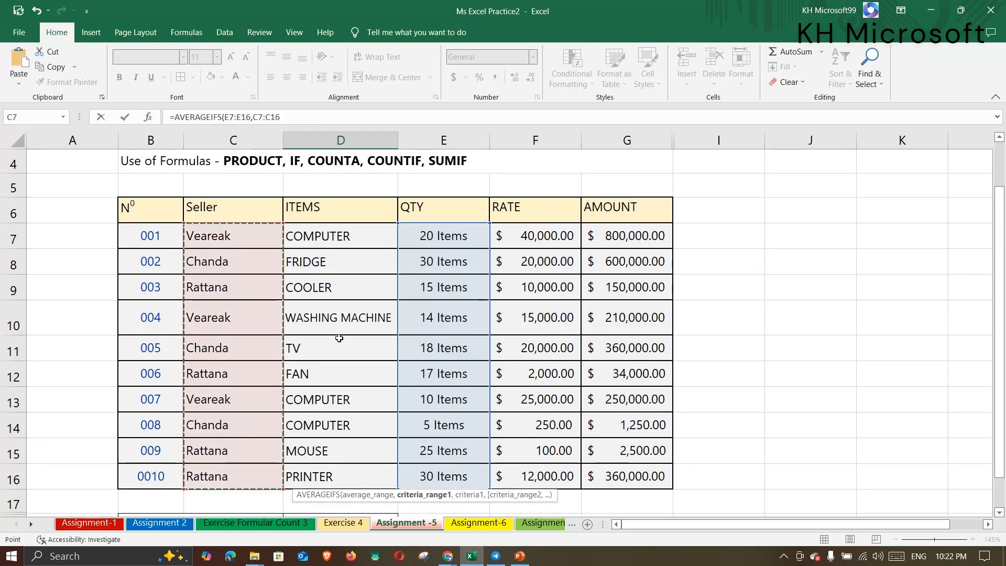
scroll(340, 419, "down", 2)
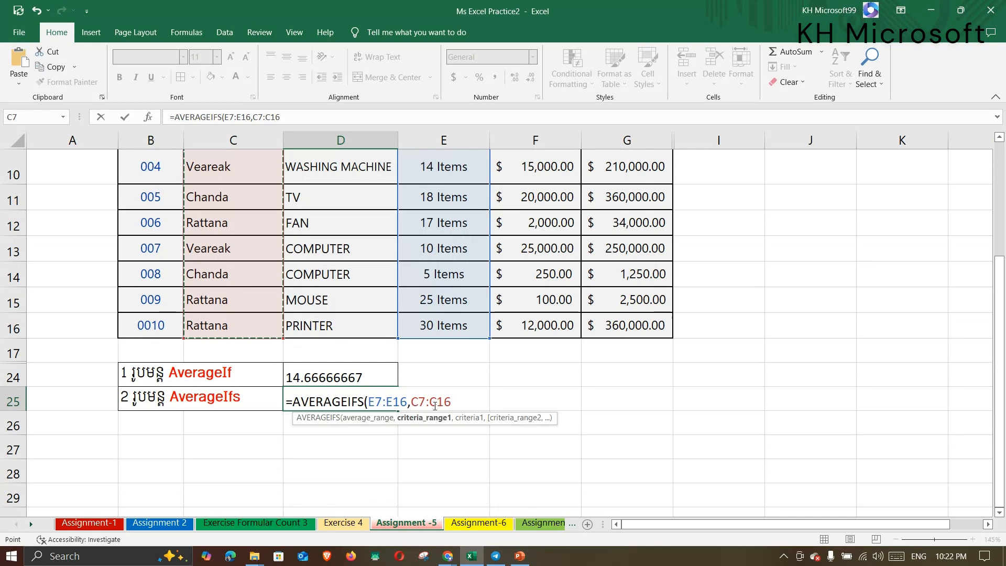
type(",")
scroll(414, 367, "up", 3)
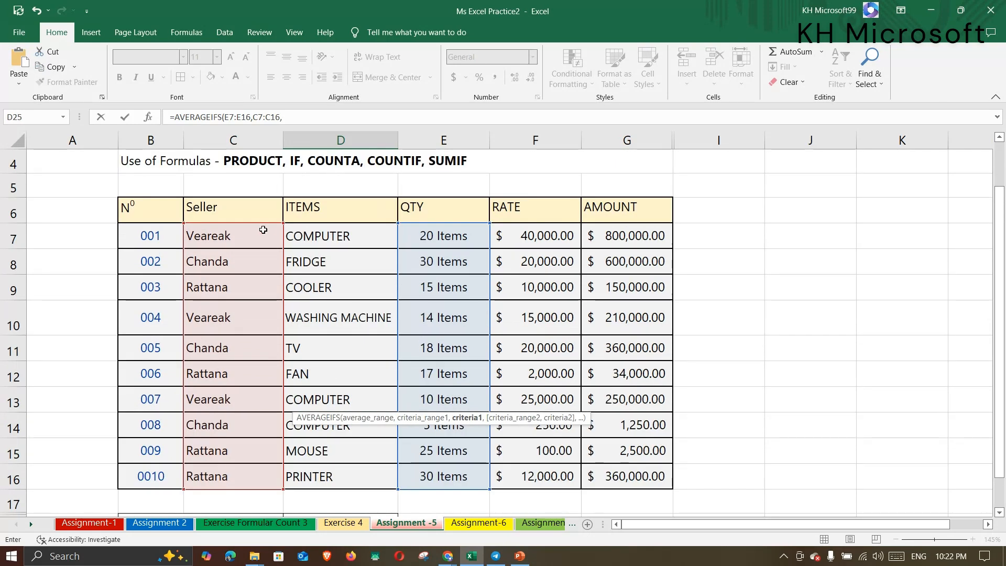
left_click(257, 234)
scroll(520, 295, "down", 2)
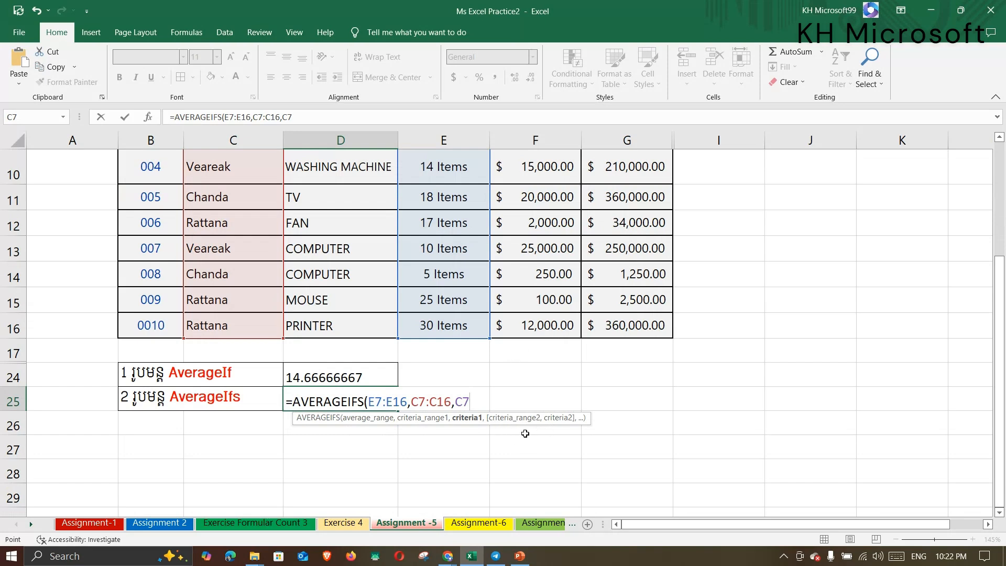
type(",")
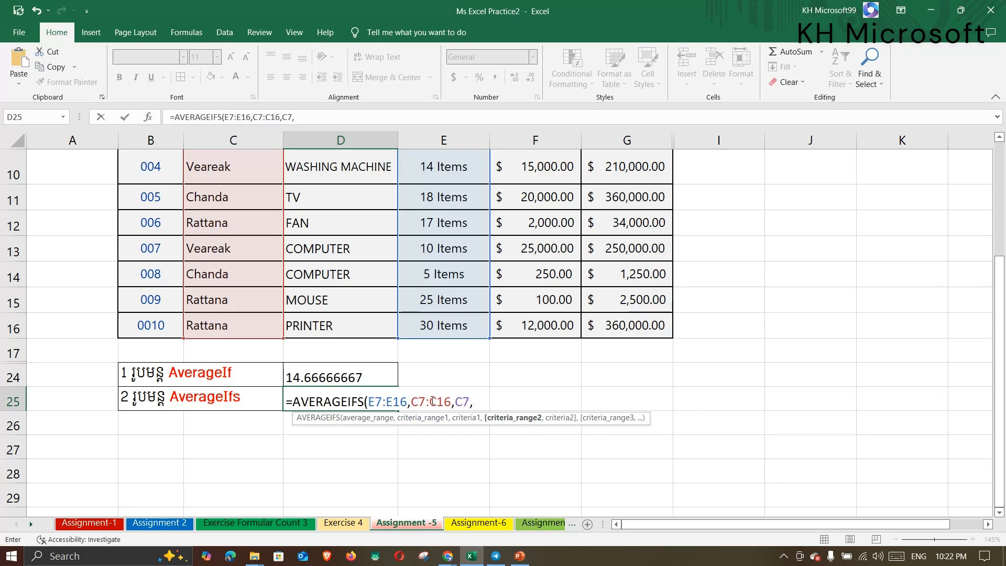
scroll(433, 401, "up", 2)
scroll(432, 401, "down", 1)
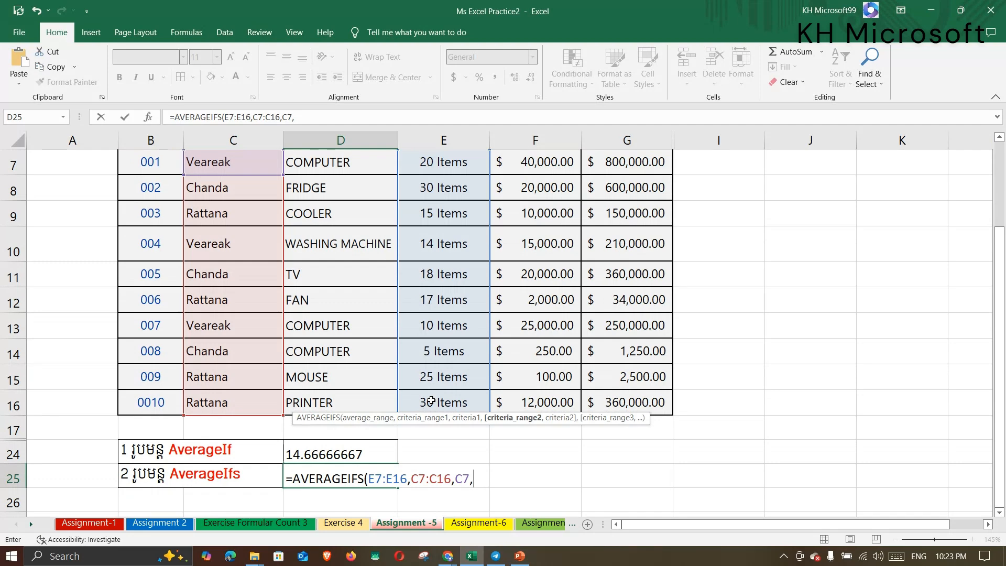
scroll(315, 340, "up", 2)
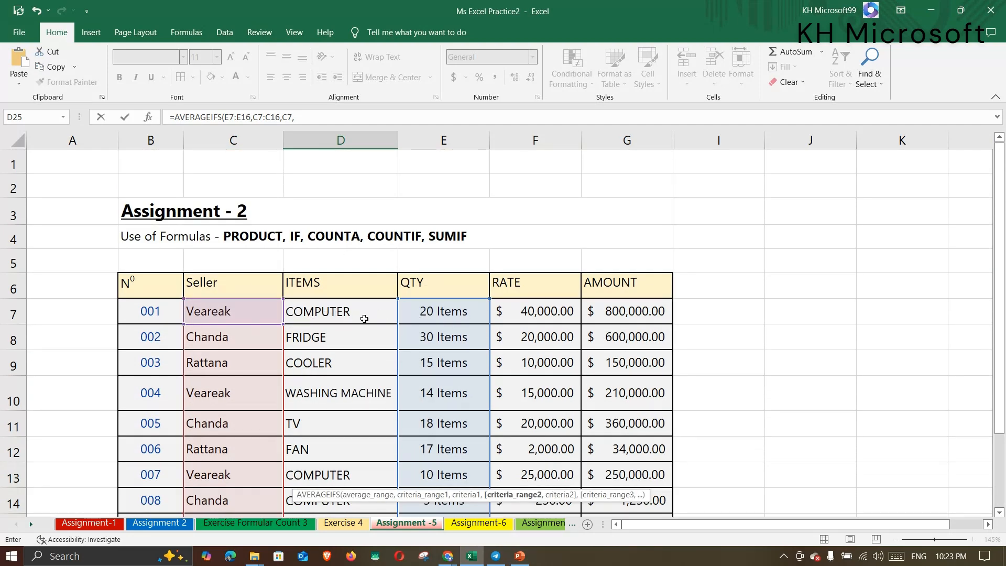
scroll(364, 318, "down", 1)
scroll(399, 264, "down", 1)
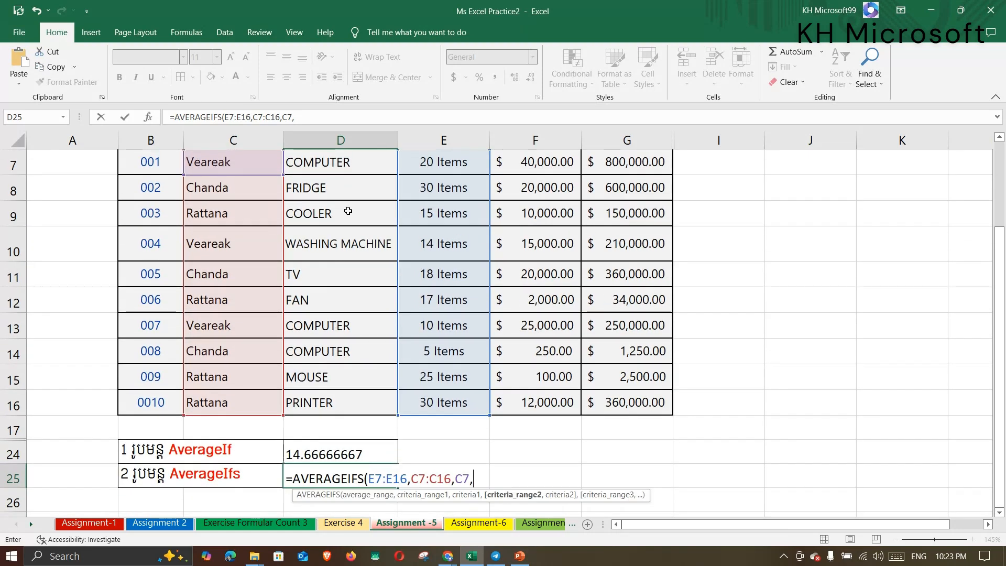
scroll(348, 210, "up", 1)
Add the Items column D7:D16 as the second criteria range of the AVERAGEIFS formula.
left_click_drag(343, 238, 348, 474)
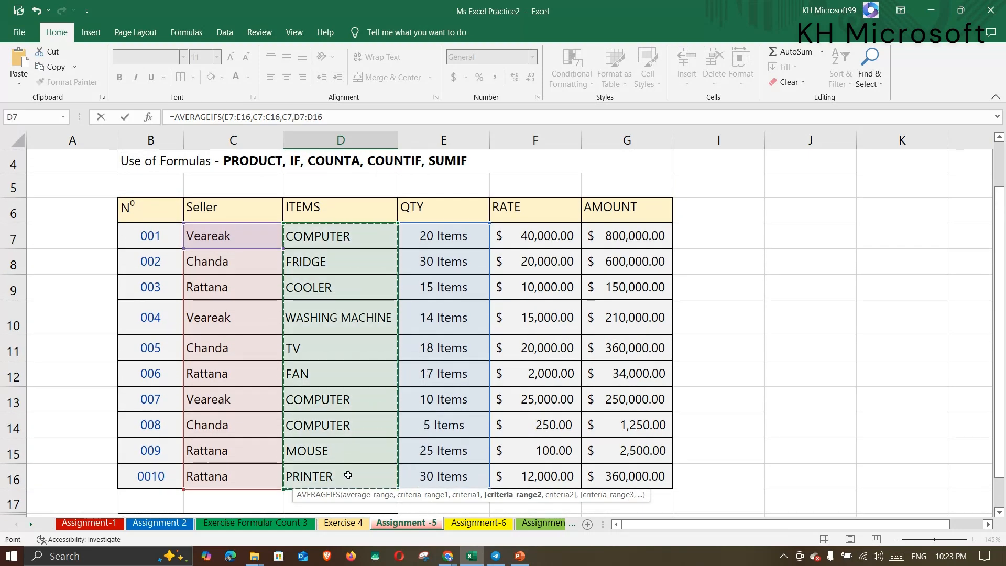
scroll(422, 294, "down", 2)
scroll(333, 300, "up", 1)
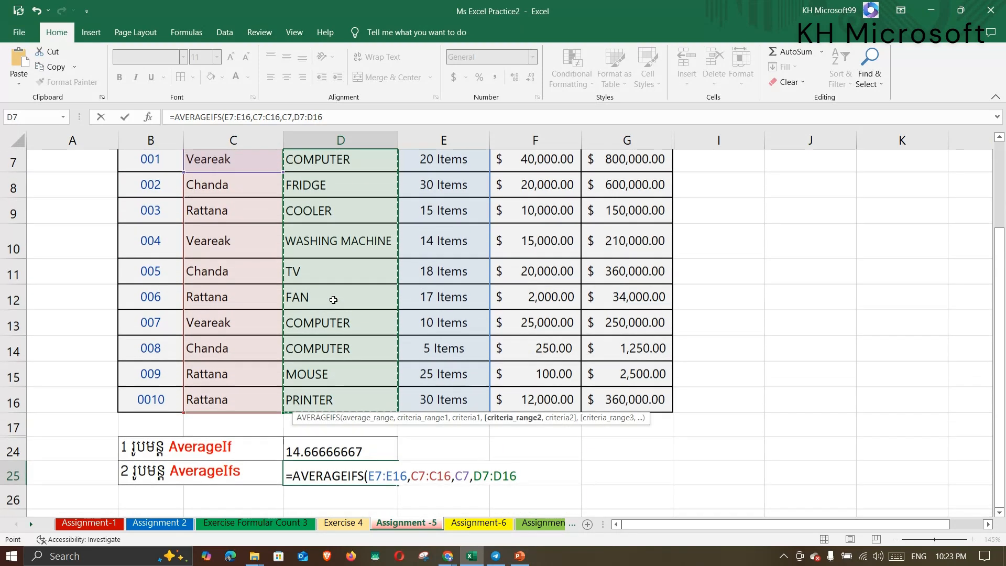
scroll(333, 300, "up", 2)
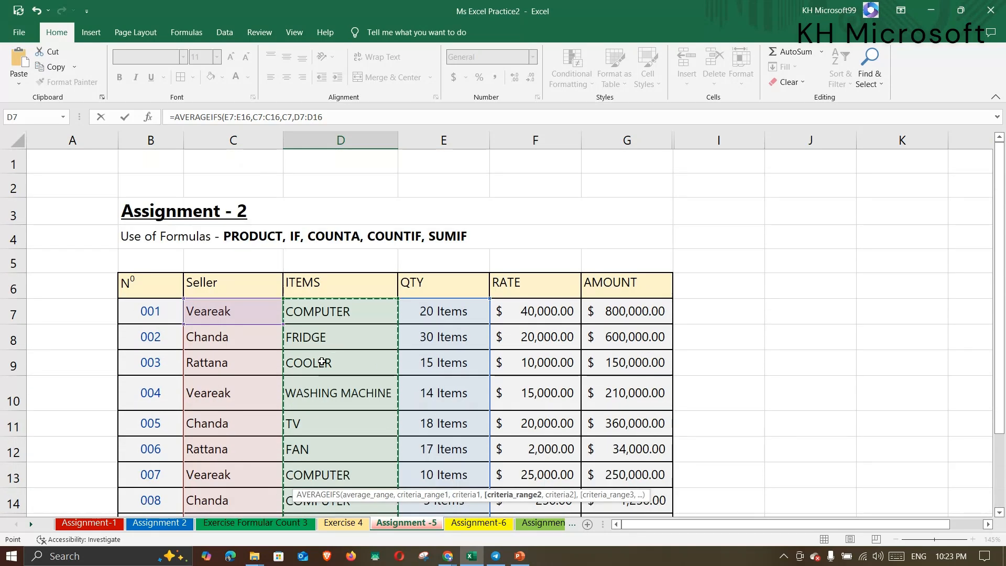
scroll(308, 376, "down", 1)
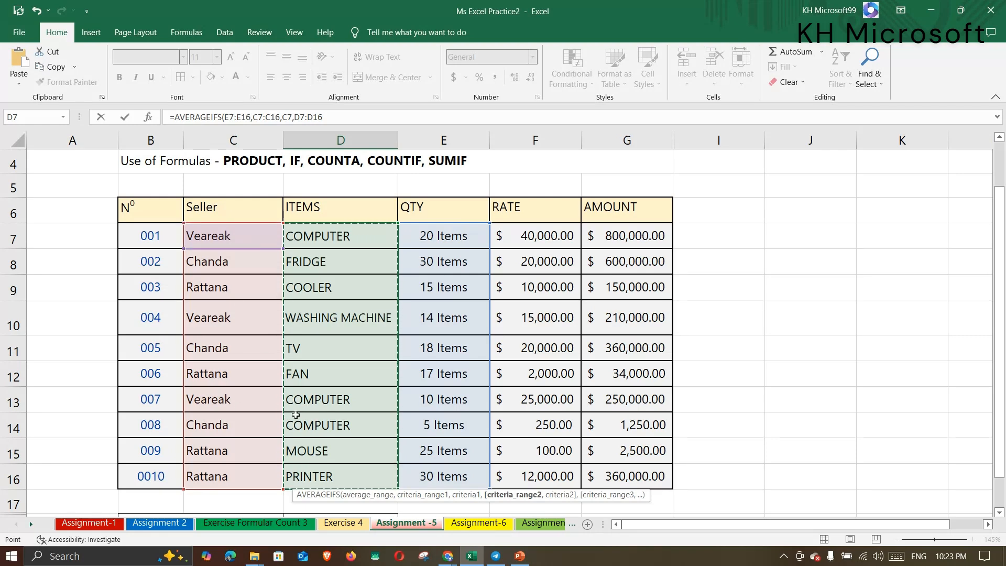
scroll(296, 415, "down", 1)
scroll(336, 344, "up", 1)
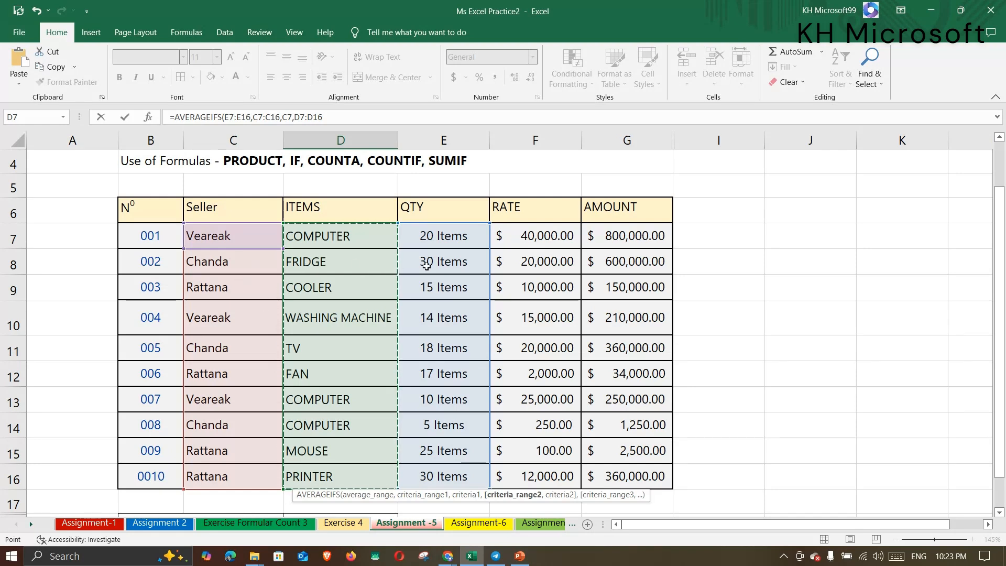
scroll(384, 327, "down", 2)
scroll(393, 202, "up", 3)
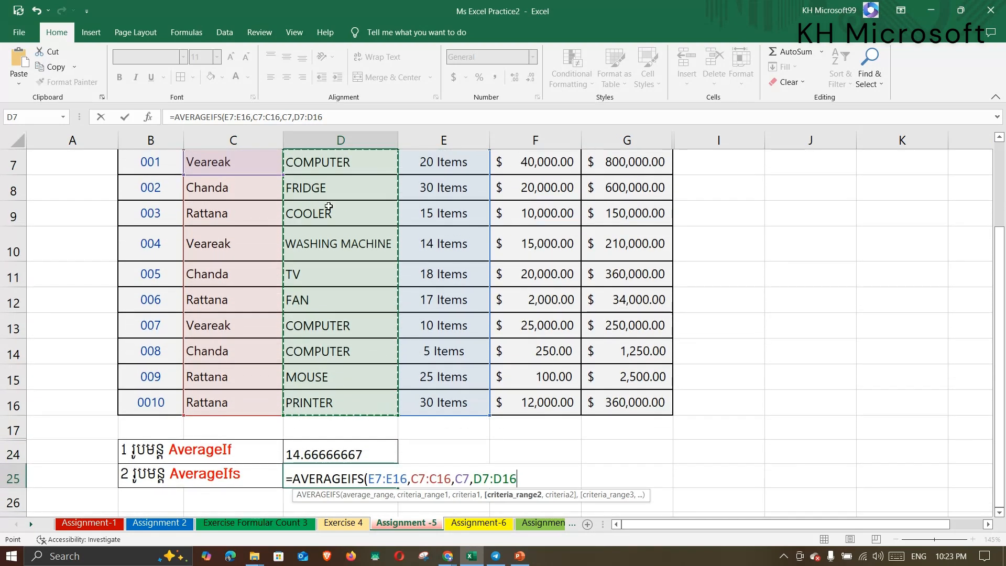
scroll(336, 236, "down", 1)
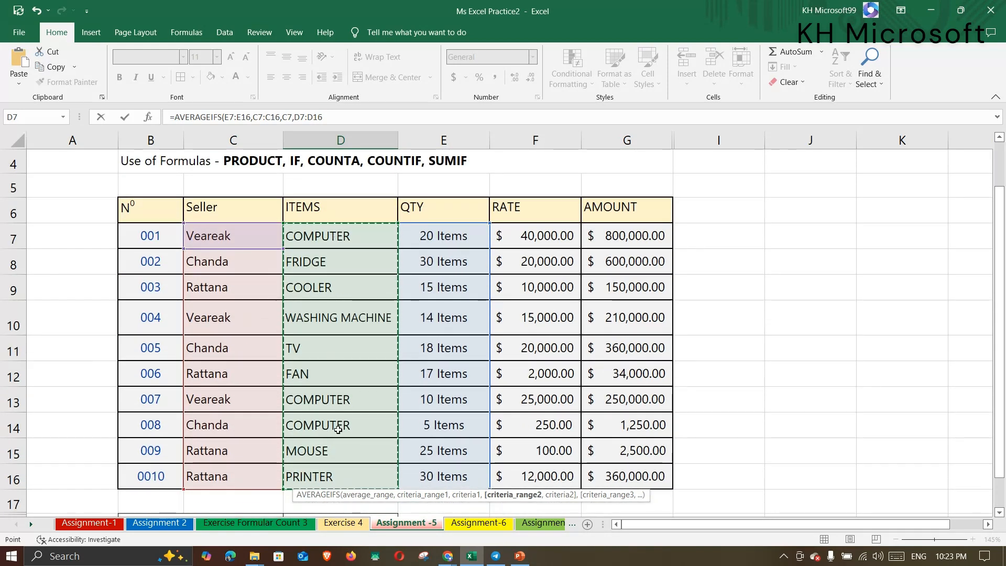
scroll(329, 290, "down", 3)
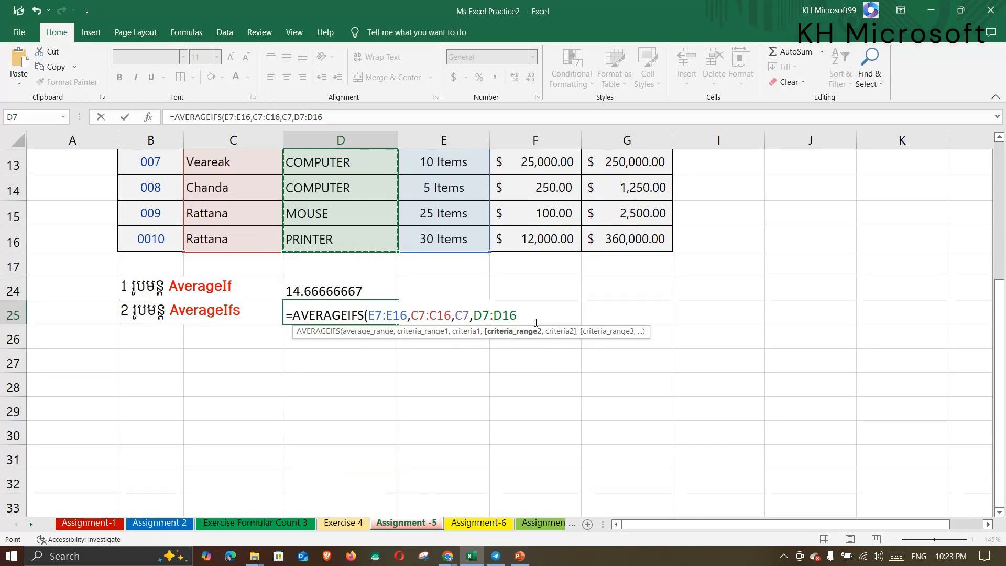
type(",")
Use the COMPUTER item in D7 as the second criterion and commit the formula, returning 15.
scroll(536, 321, "up", 2)
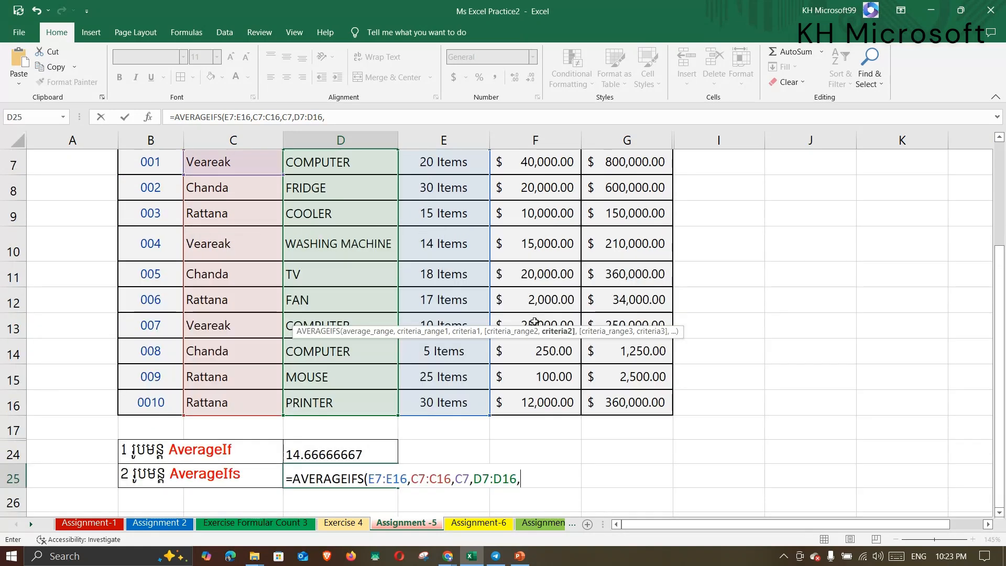
left_click(331, 237)
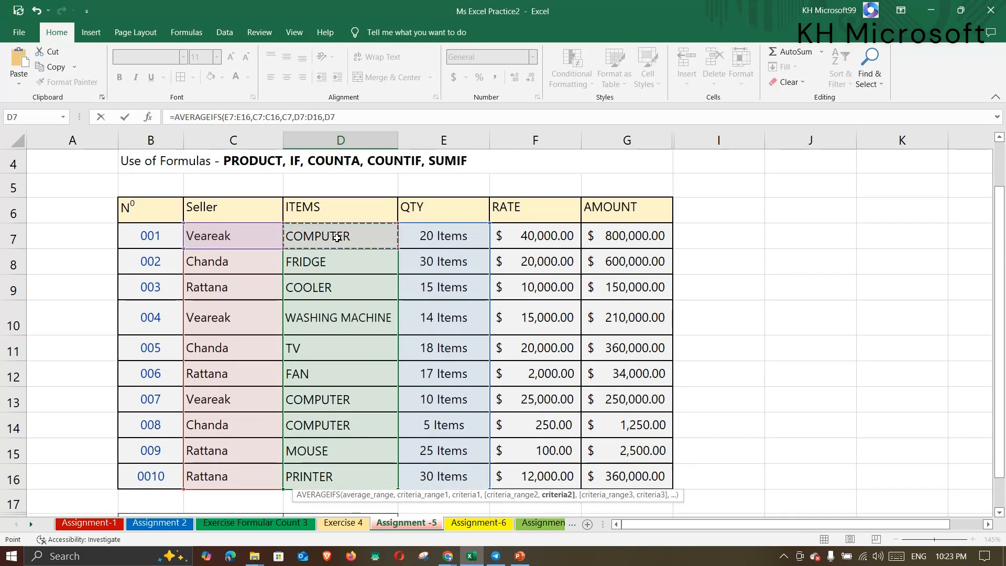
scroll(352, 298, "down", 2)
scroll(352, 298, "down", 2)
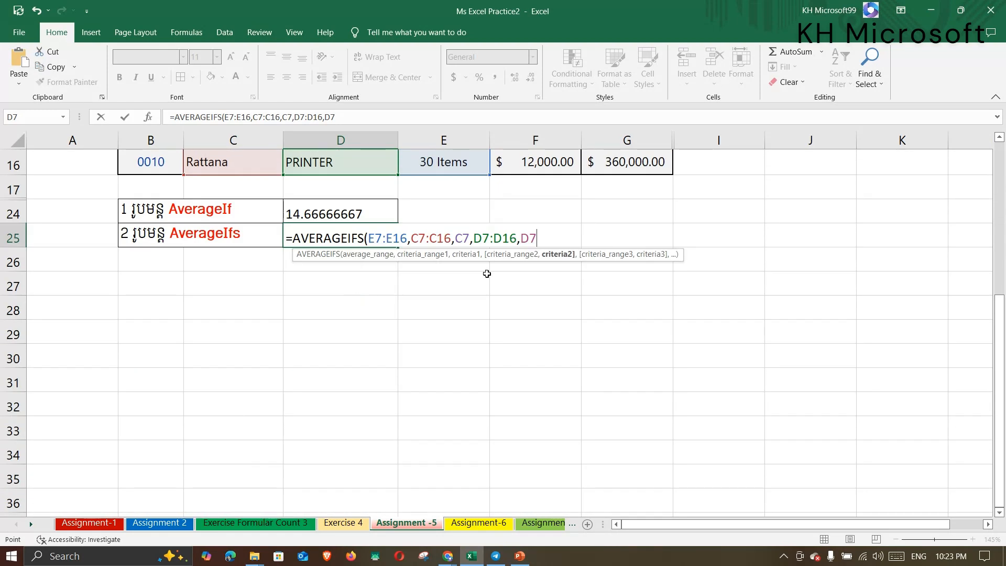
scroll(265, 301, "up", 4)
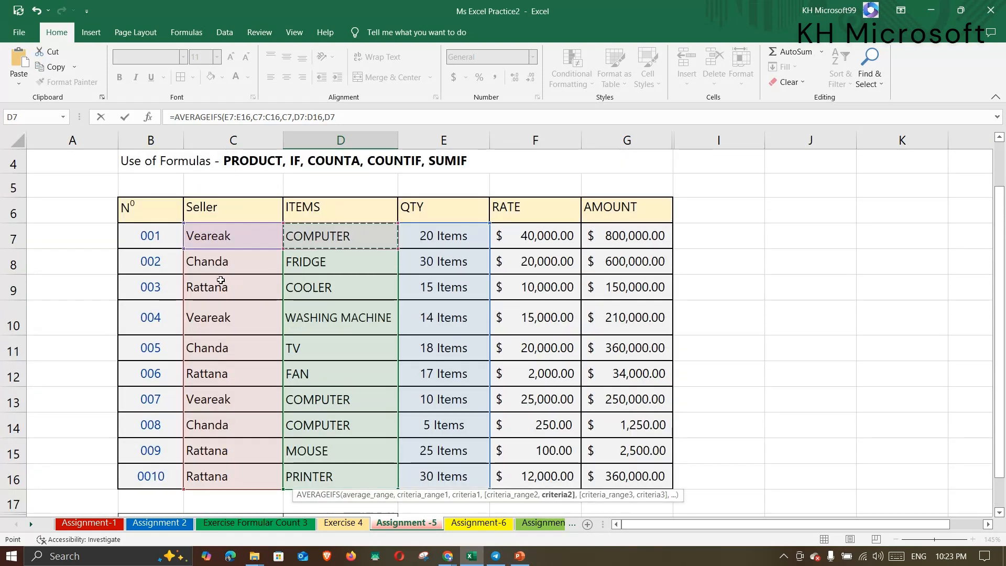
scroll(353, 284, "down", 1)
scroll(410, 218, "up", 1)
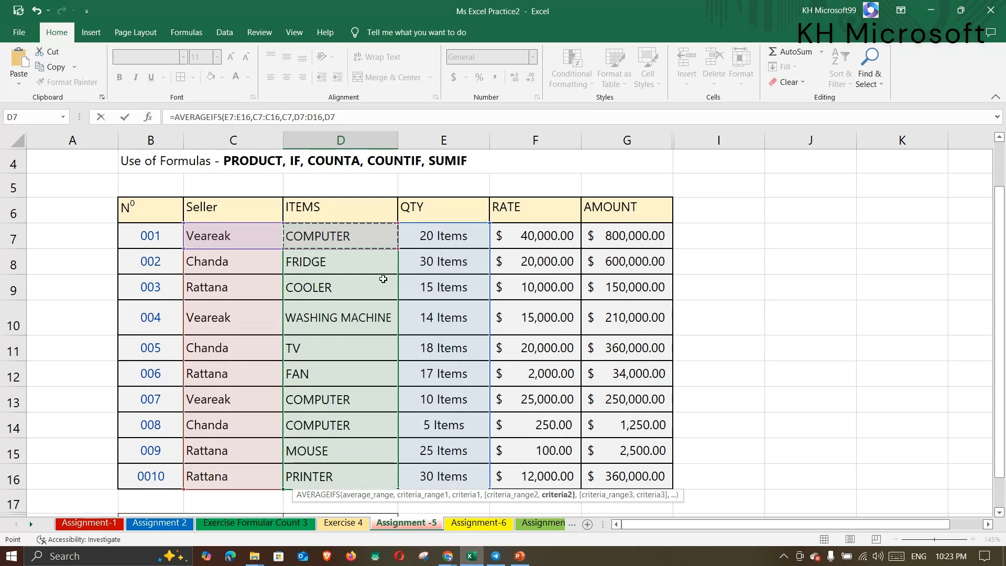
scroll(384, 286, "down", 3)
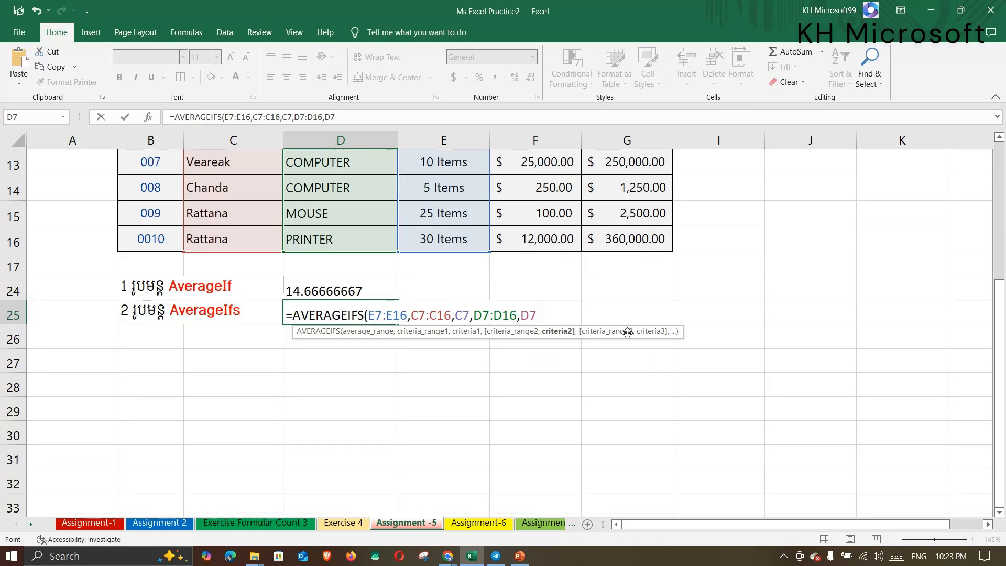
type(")")
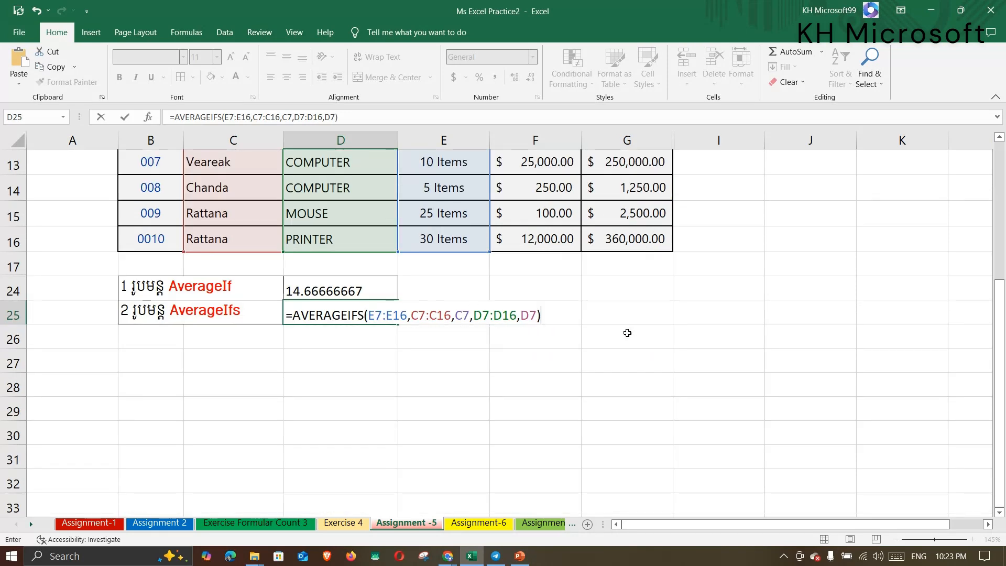
key("Return")
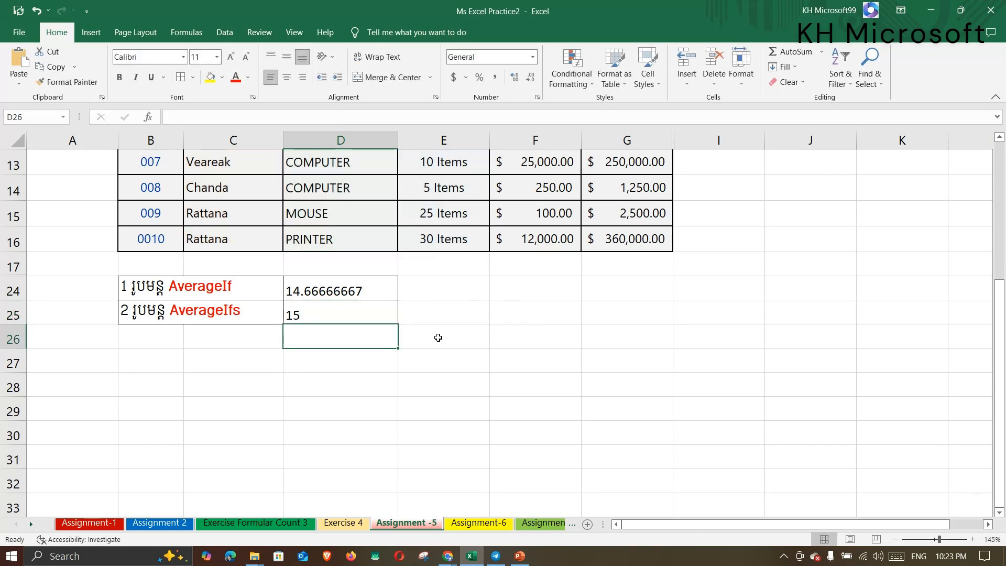
Shade the Veareak and COMPUTER cells C7:D7 gray.
left_click(370, 313)
scroll(404, 299, "up", 2)
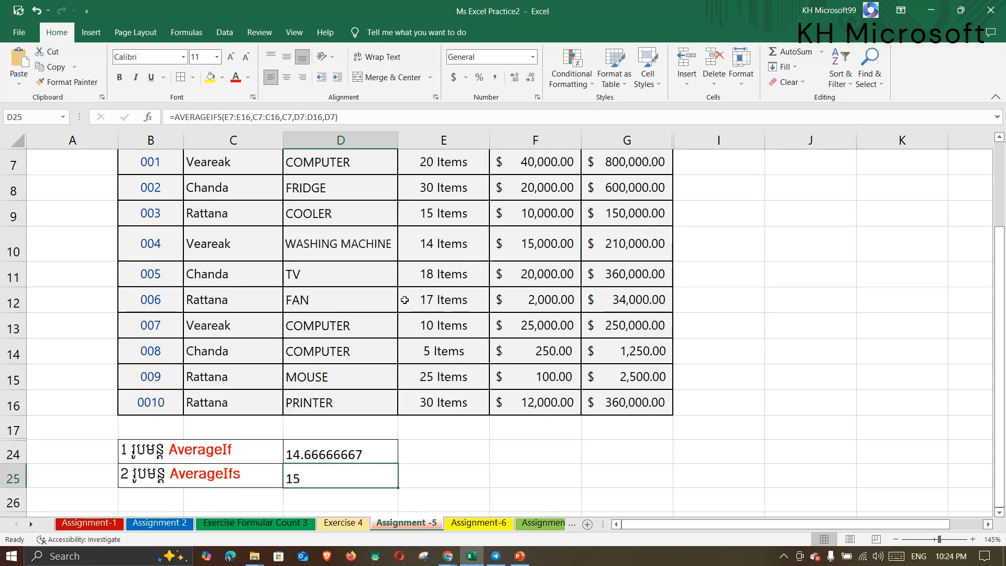
scroll(438, 349, "up", 1)
scroll(439, 350, "down", 1)
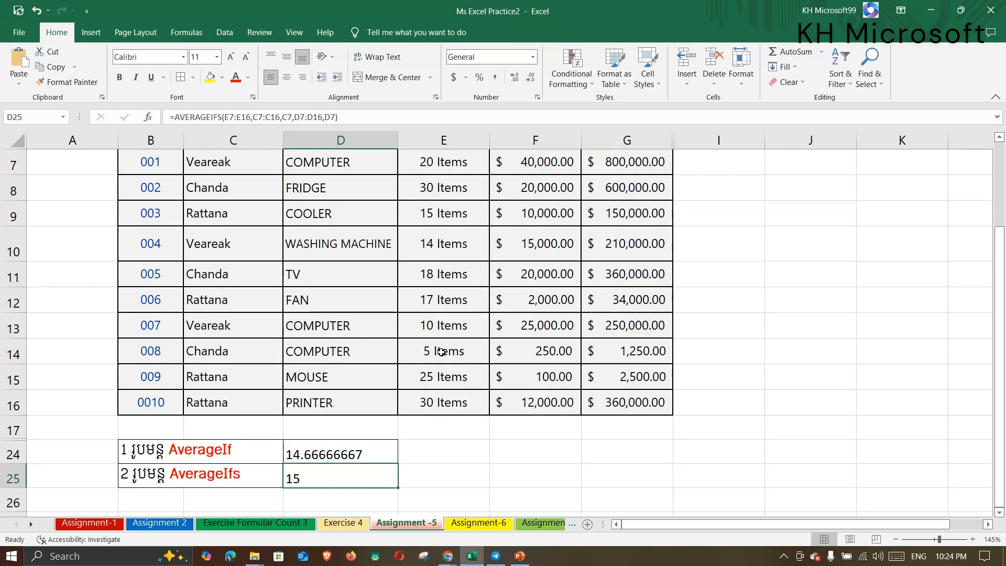
scroll(441, 352, "up", 1)
scroll(441, 352, "down", 2)
scroll(440, 352, "up", 2)
left_click_drag(214, 238, 330, 236)
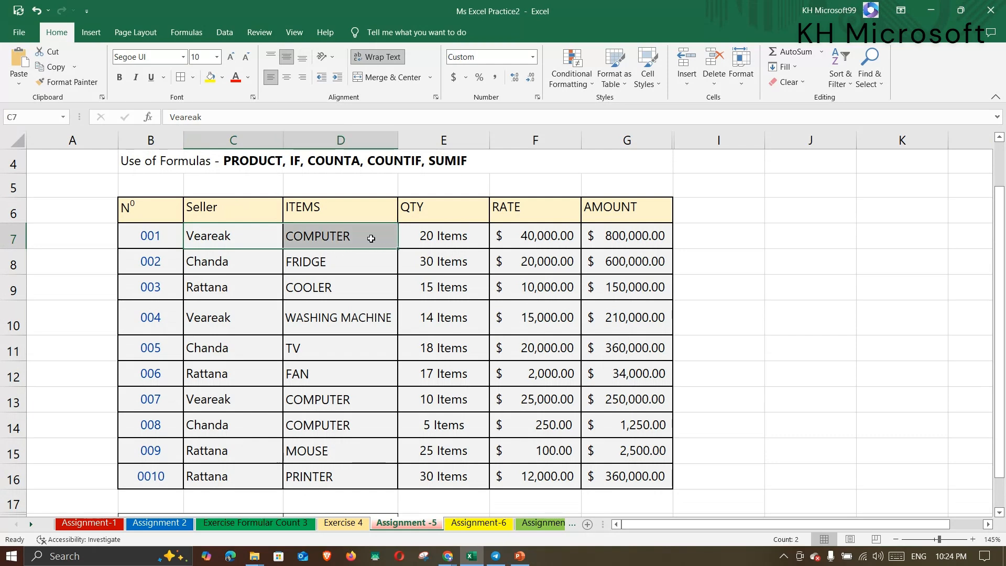
left_click(223, 78)
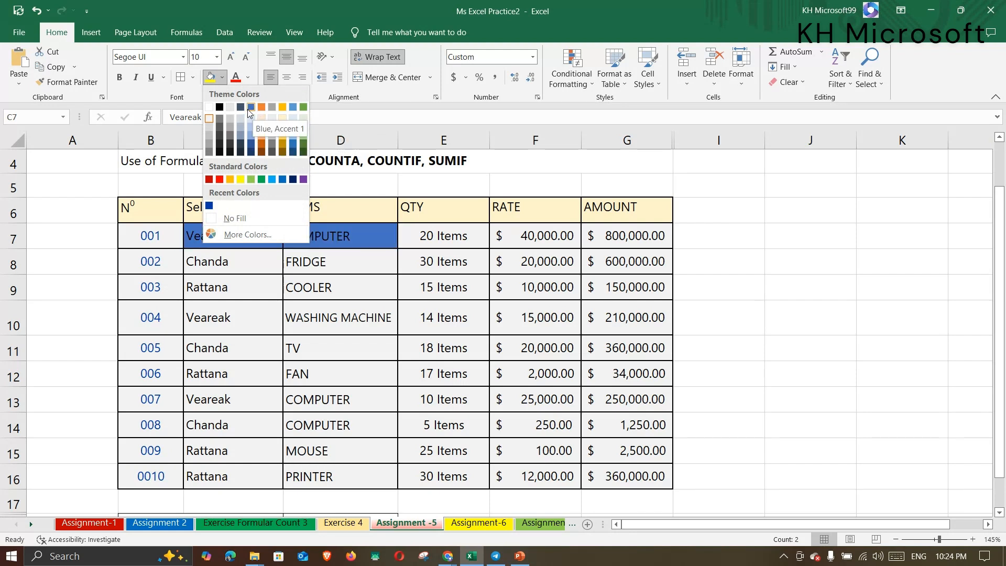
left_click(233, 117)
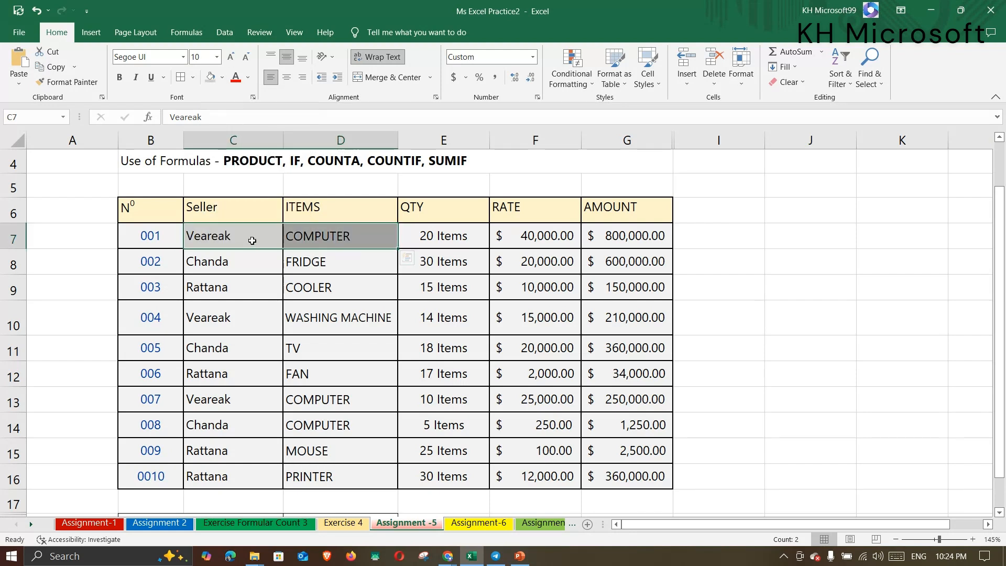
Select the seller, item and quantity cells in rows 10, 7 and 13, including E7 and E13.
scroll(315, 312, "down", 1)
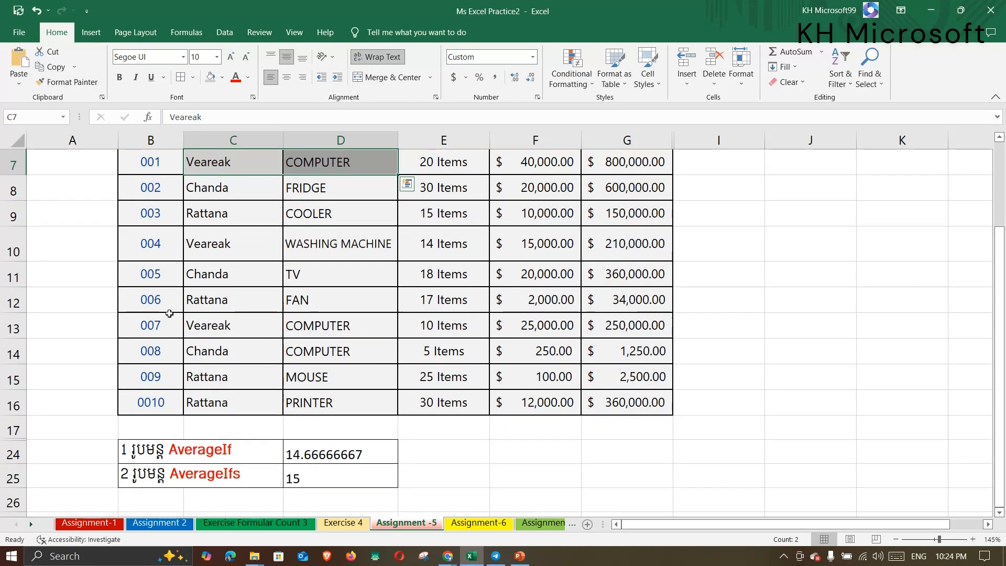
left_click_drag(235, 253, 393, 247)
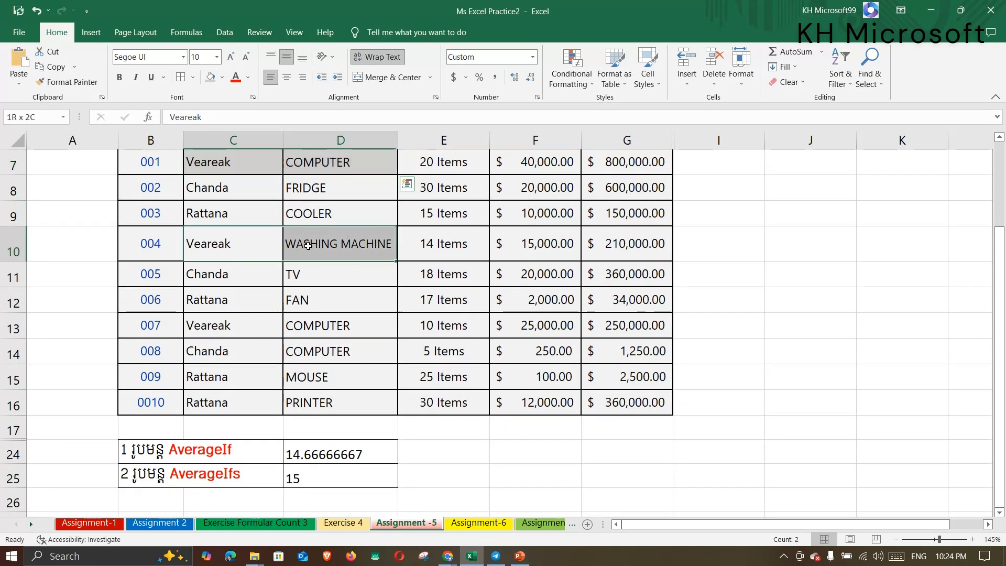
left_click(301, 252)
left_click(432, 244)
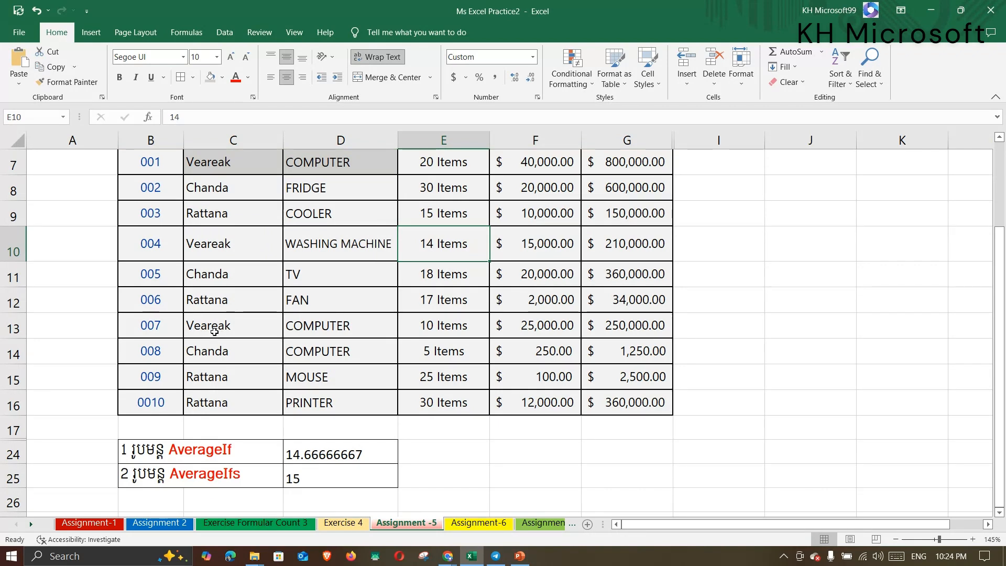
left_click_drag(215, 332, 345, 326)
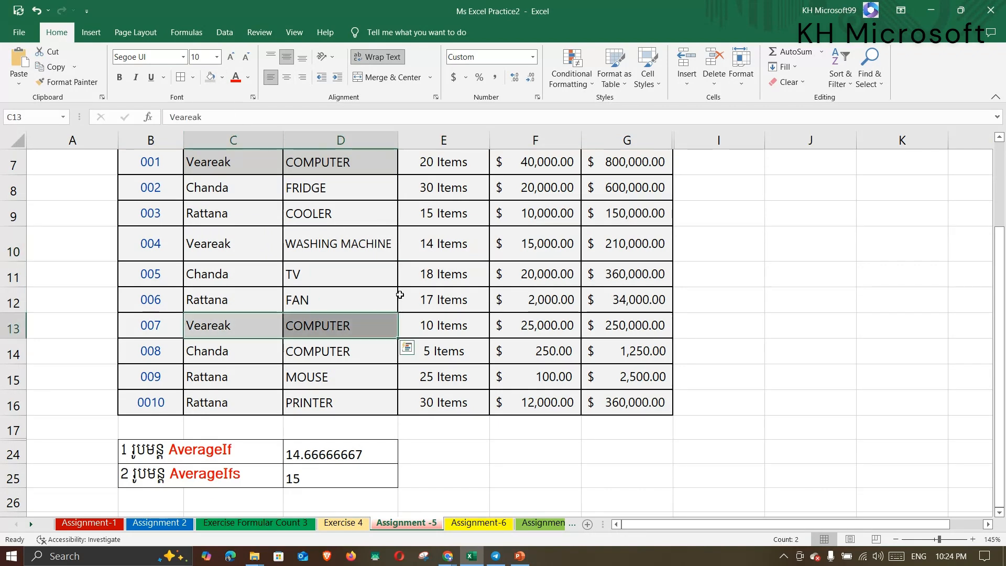
scroll(400, 294, "up", 1)
left_click_drag(250, 234, 324, 235)
left_click_drag(229, 399, 331, 398)
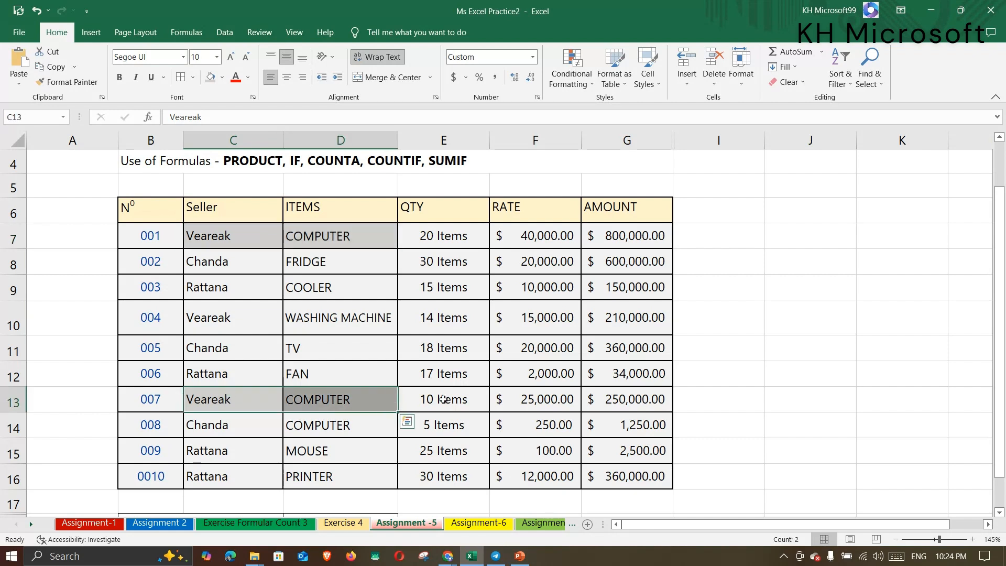
left_click(423, 235)
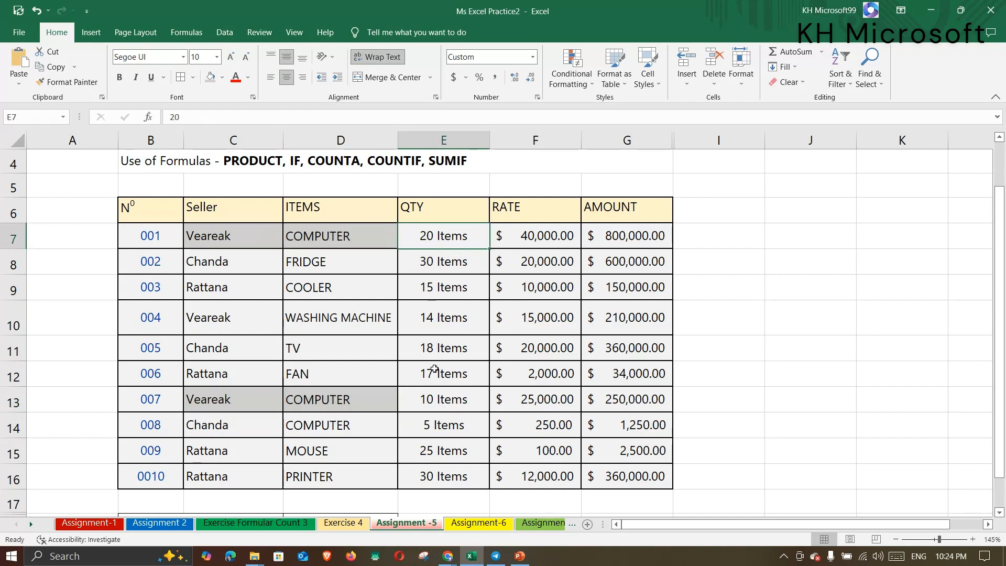
left_click(427, 398)
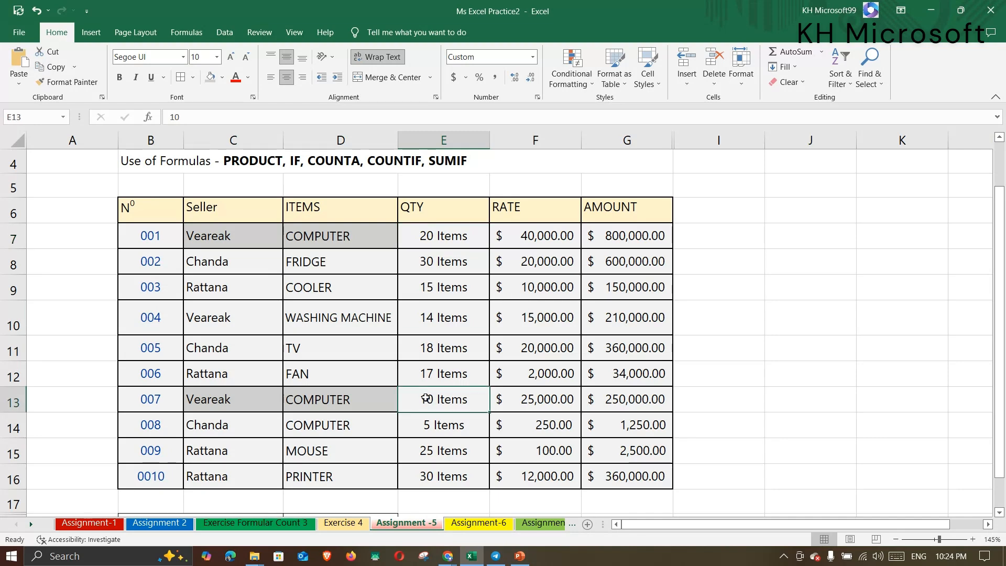
scroll(426, 398, "down", 1)
left_click(294, 485)
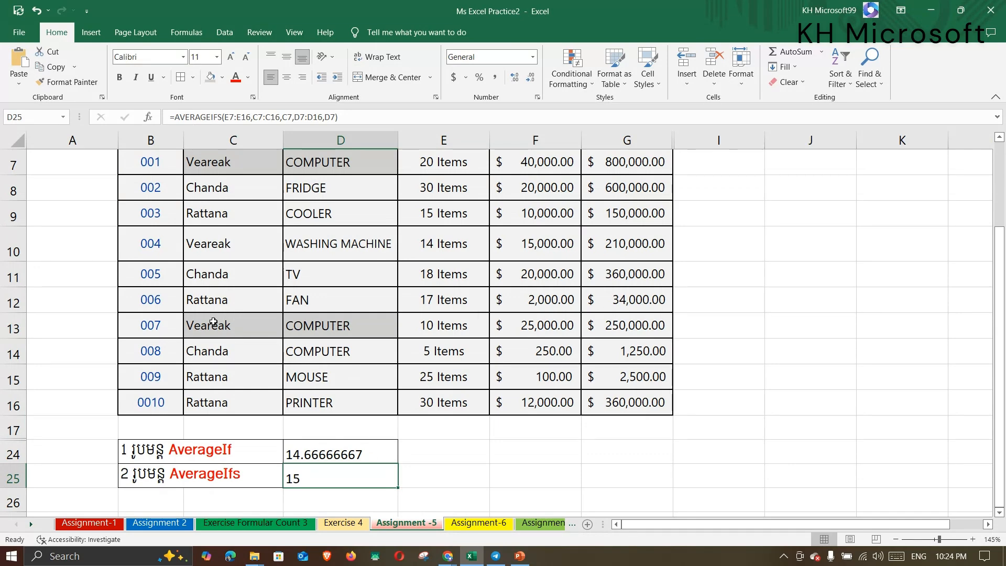
Select the row 13 cells C13:E13, then the row 10 cells C10 and D10.
left_click_drag(213, 322, 425, 325)
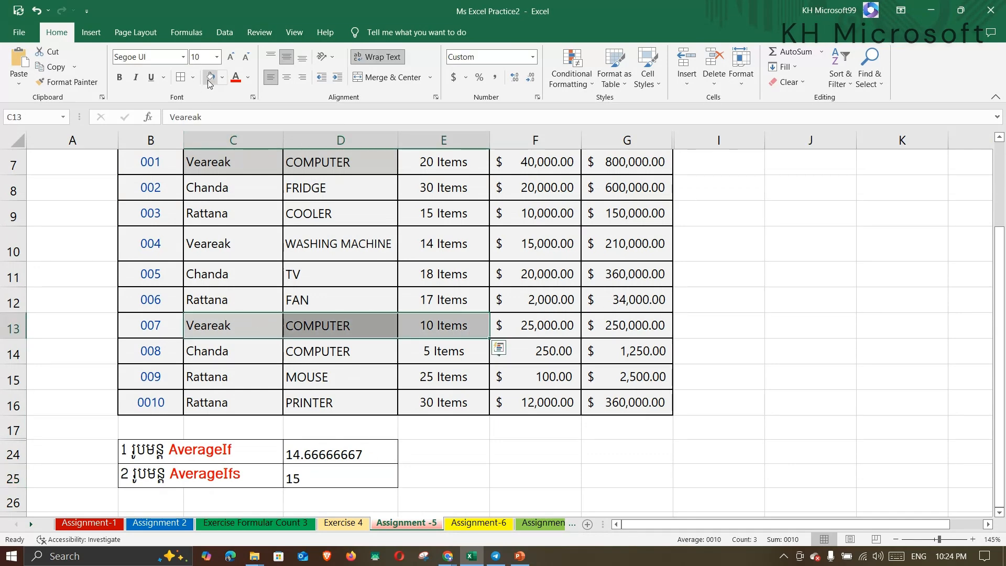
scroll(315, 314, "up", 2)
left_click_drag(246, 314, 446, 311)
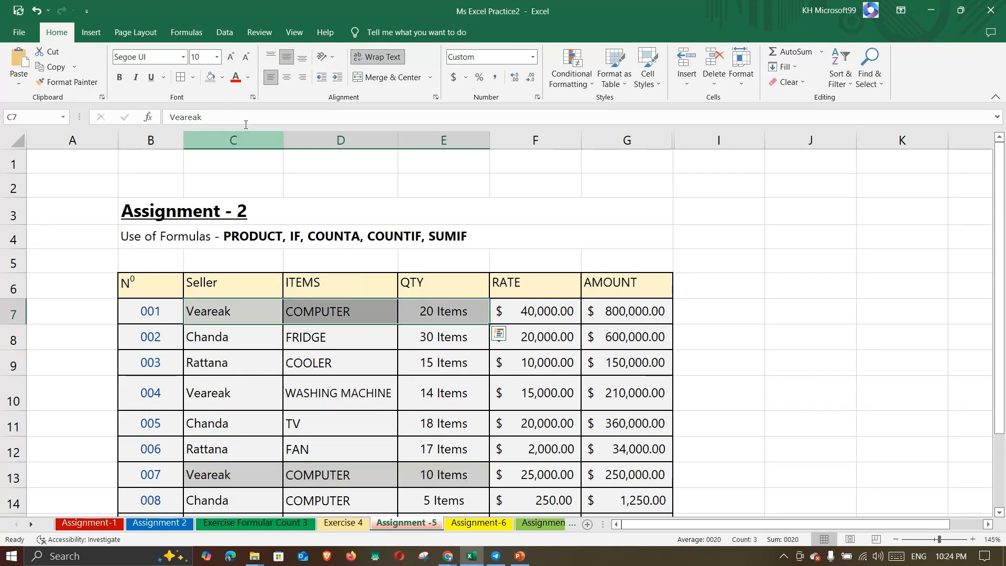
scroll(377, 376, "down", 2)
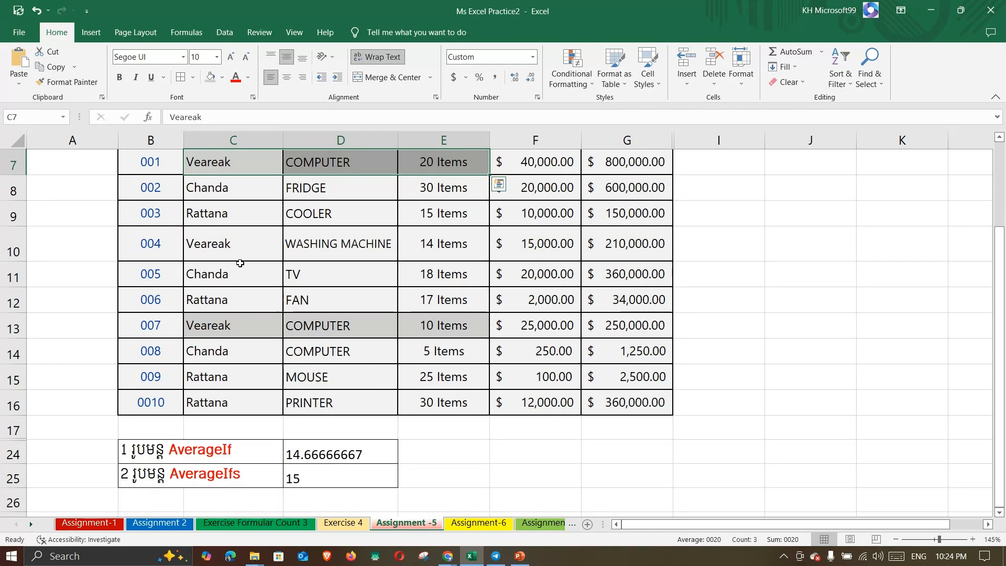
left_click(250, 249)
left_click(350, 253)
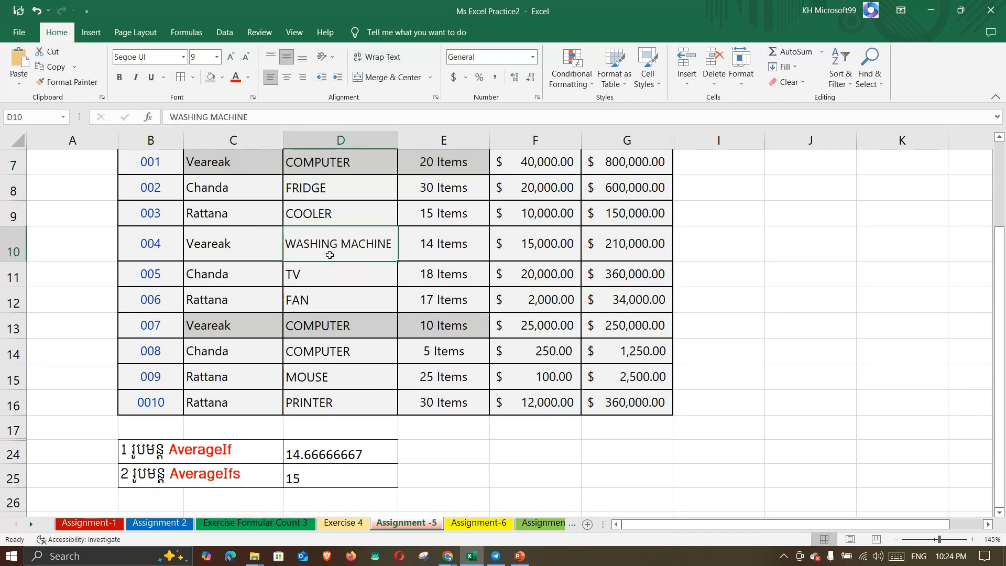